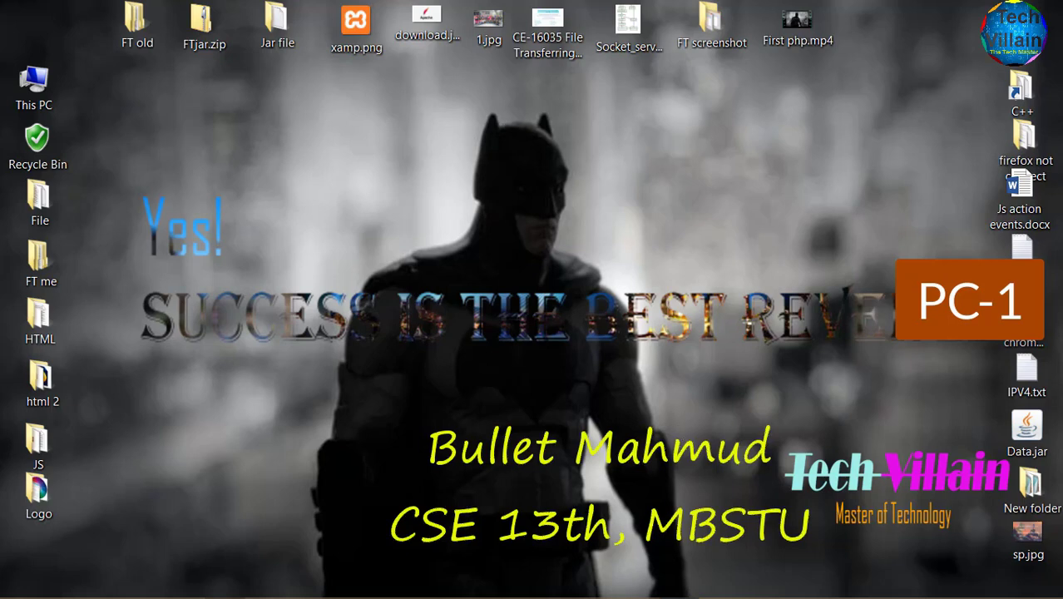
Turn off Wi-Fi in the network settings and return to the desktop
{"action": "mouse_move", "coordinate": [679, 597]}
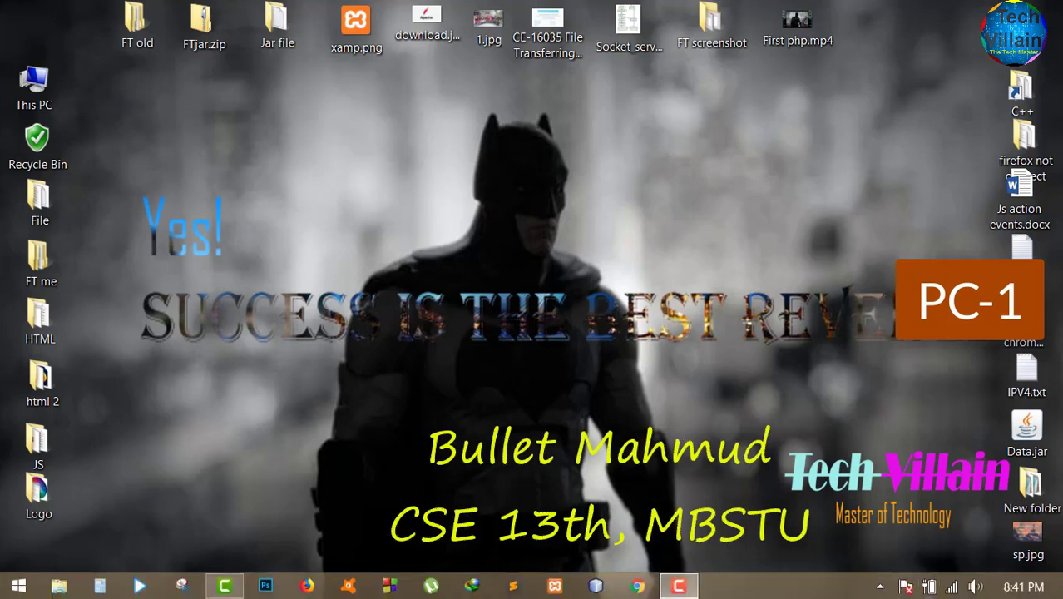
{"action": "left_click", "coordinate": [951, 589]}
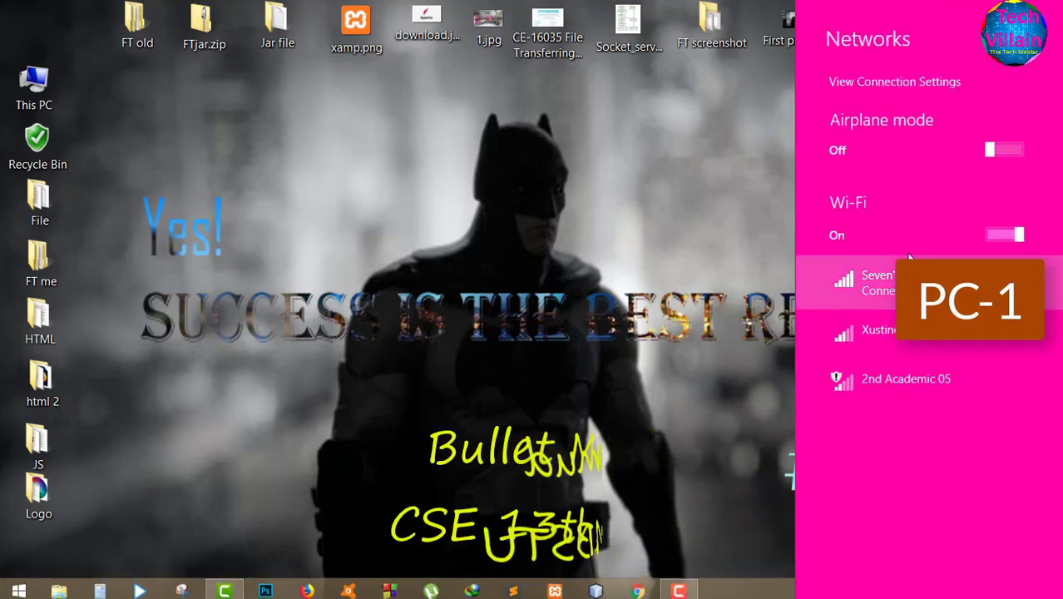
{"action": "left_click", "coordinate": [998, 236]}
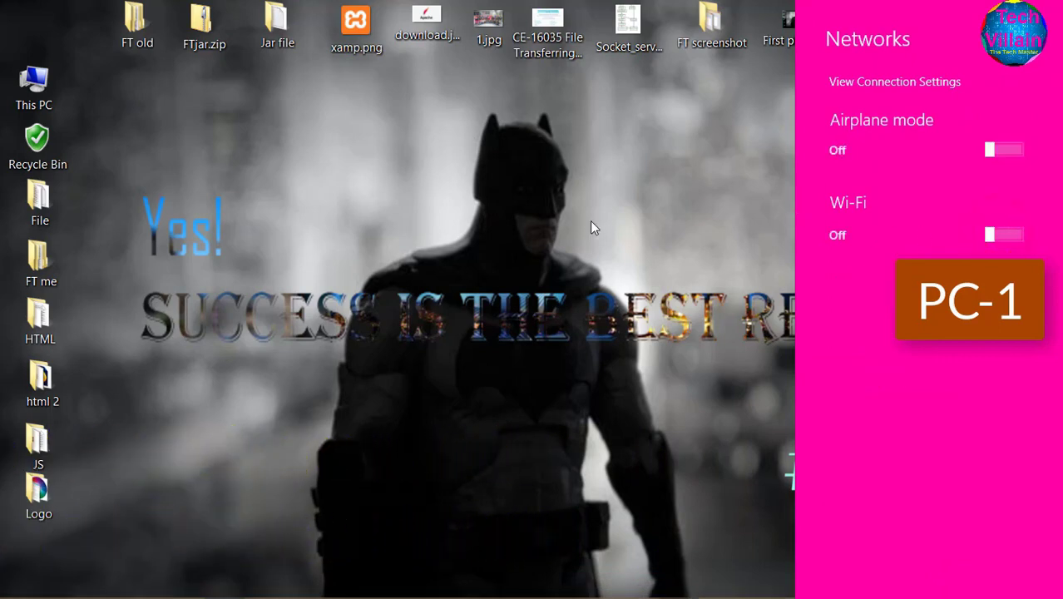
{"action": "left_click", "coordinate": [552, 212]}
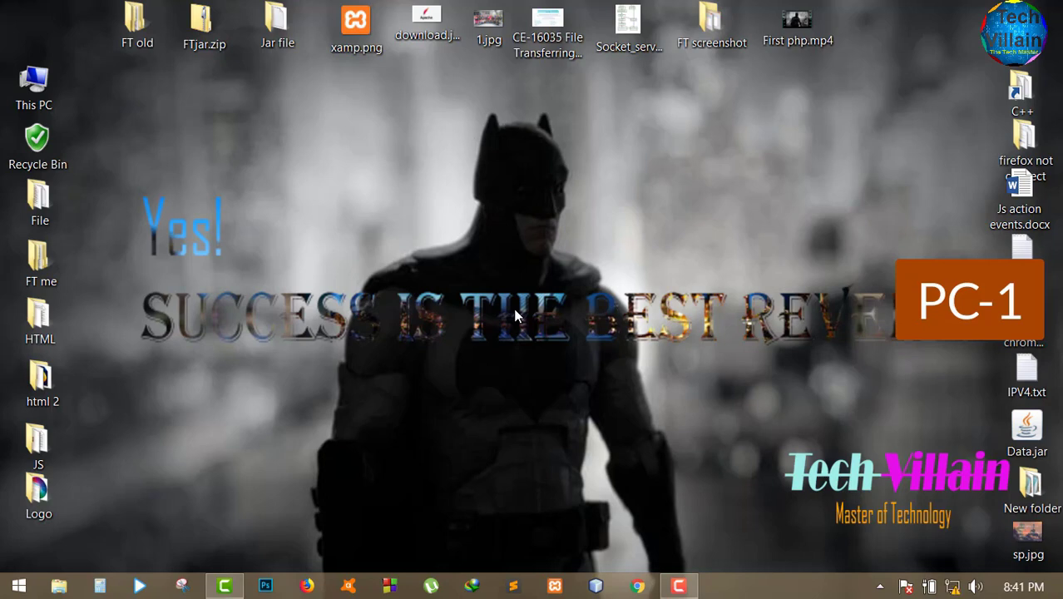
{"action": "mouse_move", "coordinate": [953, 589]}
{"action": "left_click", "coordinate": [713, 231]}
Find Control Panel and open the advanced sharing settings of the Network and Sharing Center
{"action": "mouse_move", "coordinate": [1057, 73]}
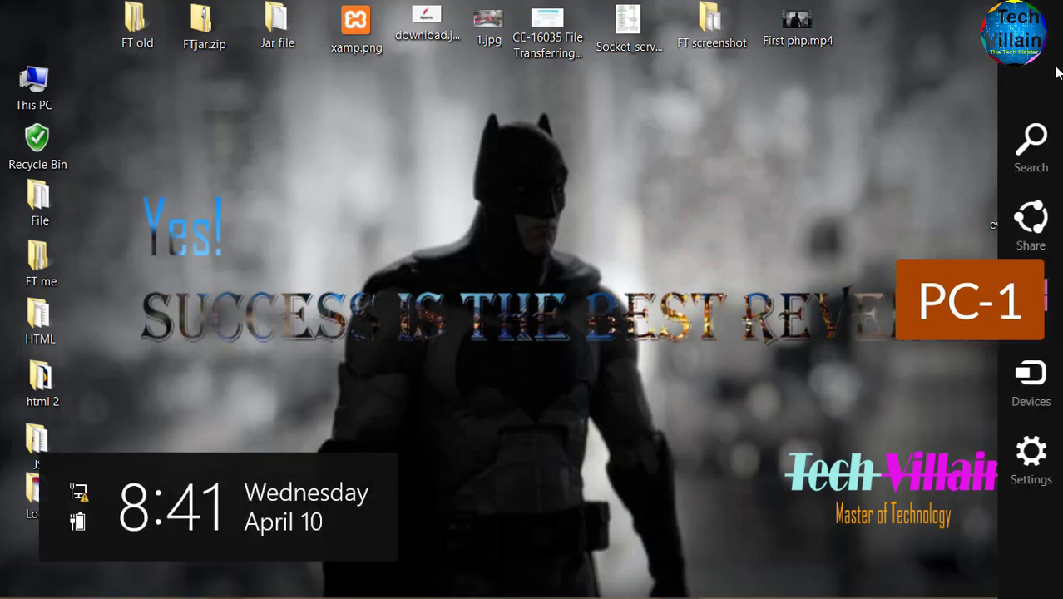
{"action": "left_click", "coordinate": [1030, 145]}
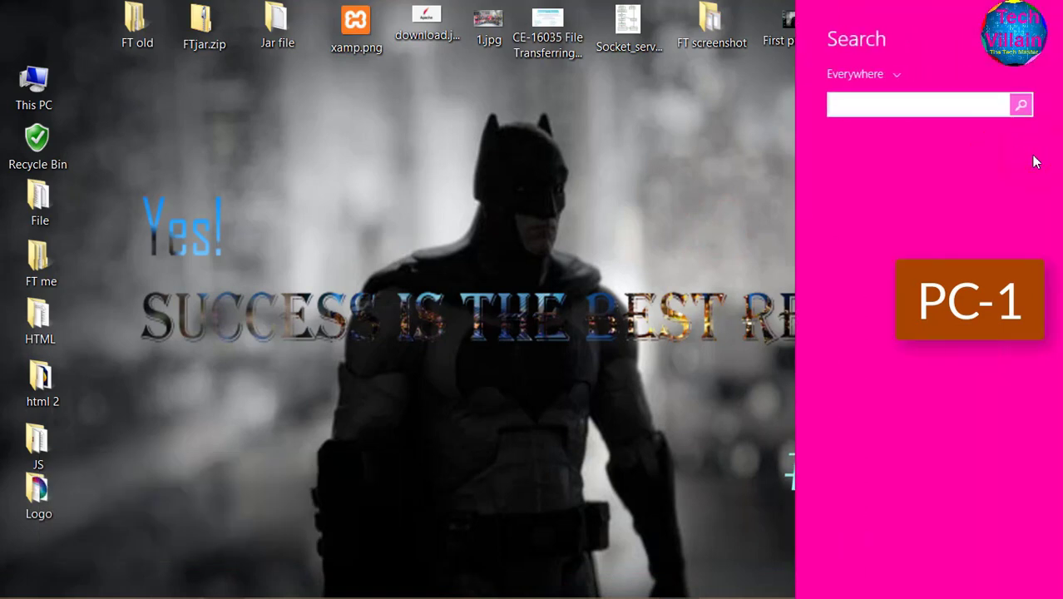
{"action": "type", "text": "control"}
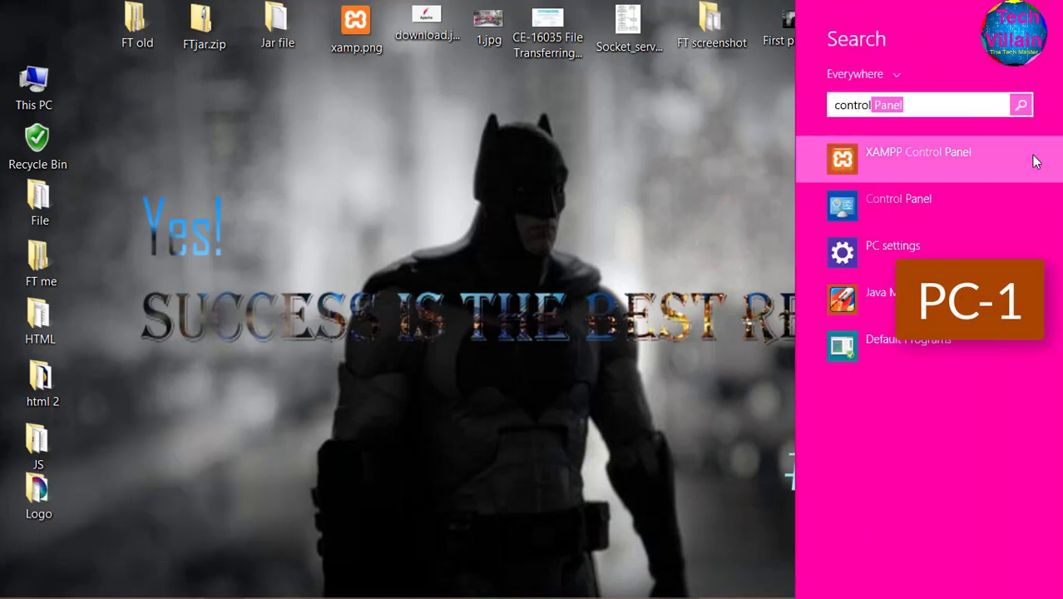
{"action": "left_click", "coordinate": [898, 204]}
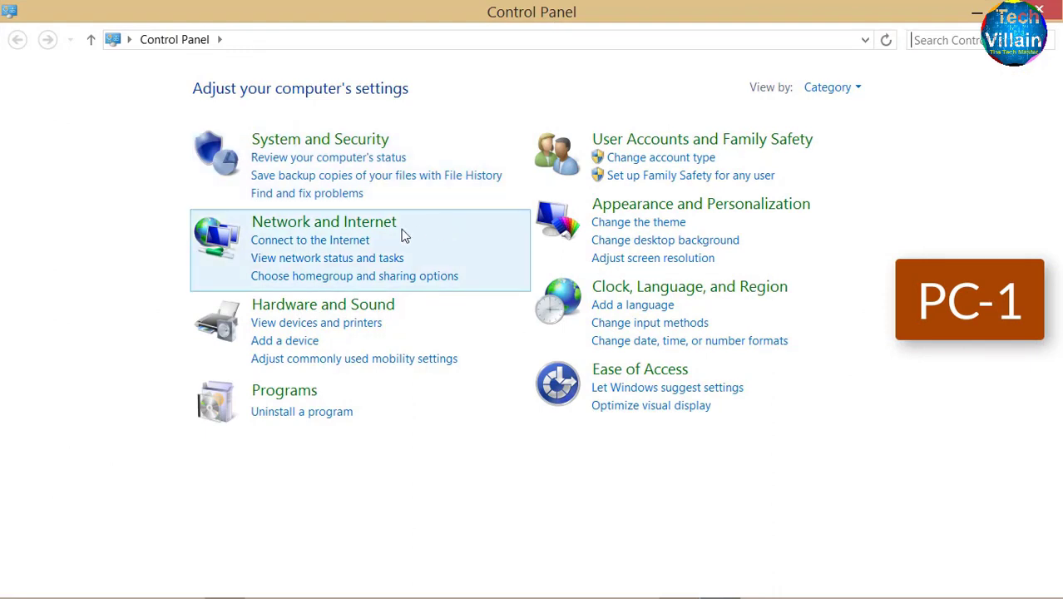
{"action": "left_click", "coordinate": [363, 232]}
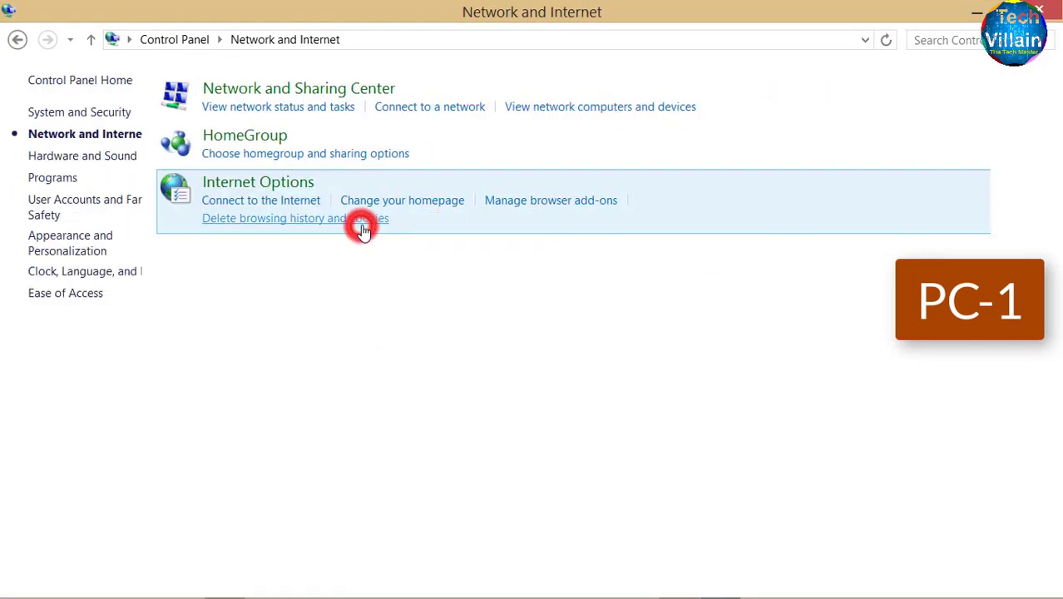
{"action": "left_click", "coordinate": [376, 89]}
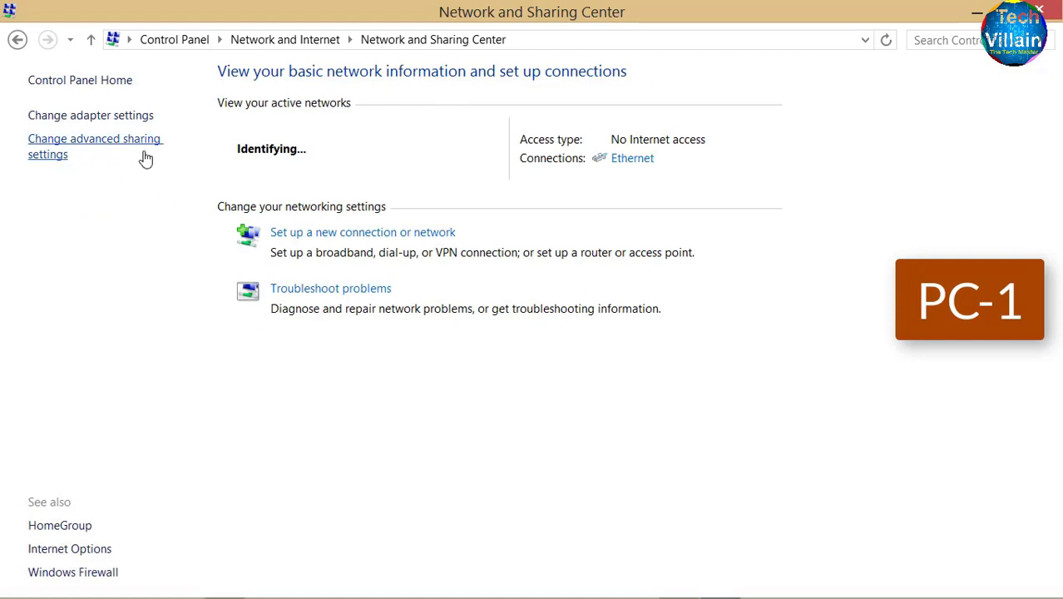
{"action": "left_click", "coordinate": [88, 146]}
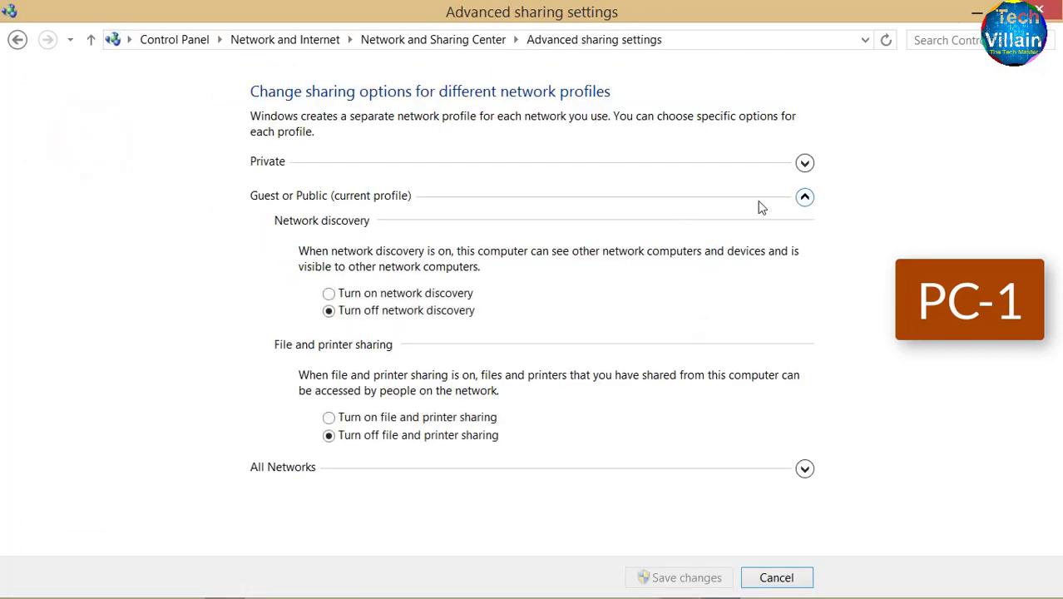
Turn on network discovery and file and printer sharing for the Private network profile
{"action": "left_click", "coordinate": [804, 197]}
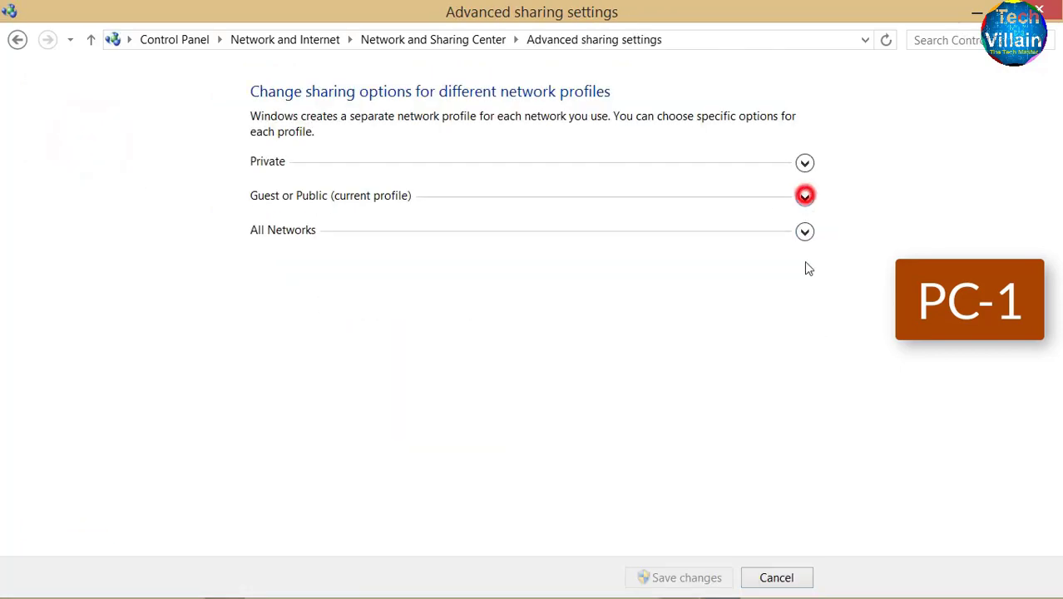
{"action": "left_click", "coordinate": [804, 163]}
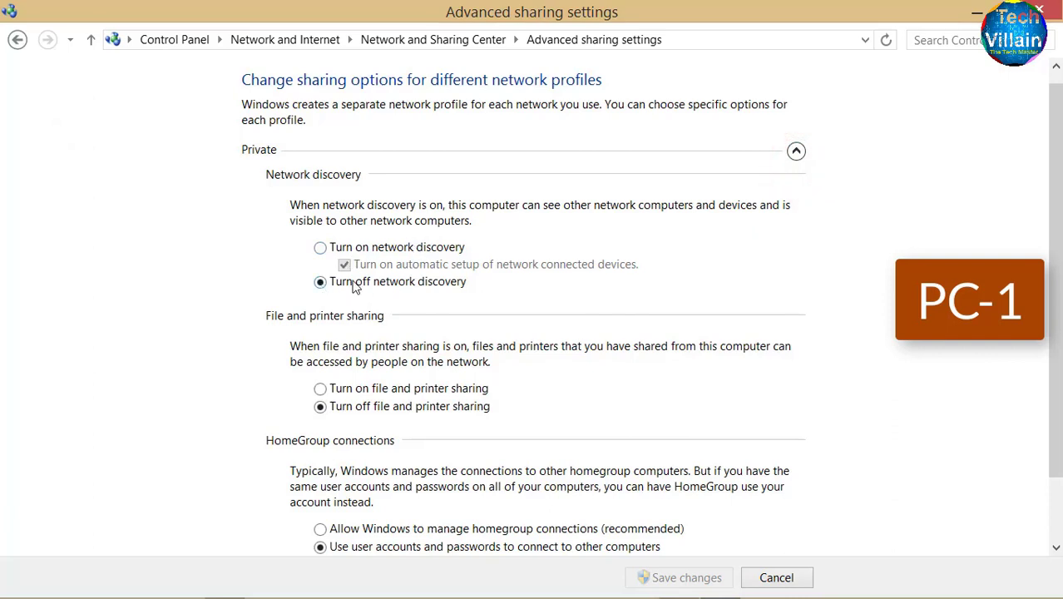
{"action": "left_click", "coordinate": [324, 250]}
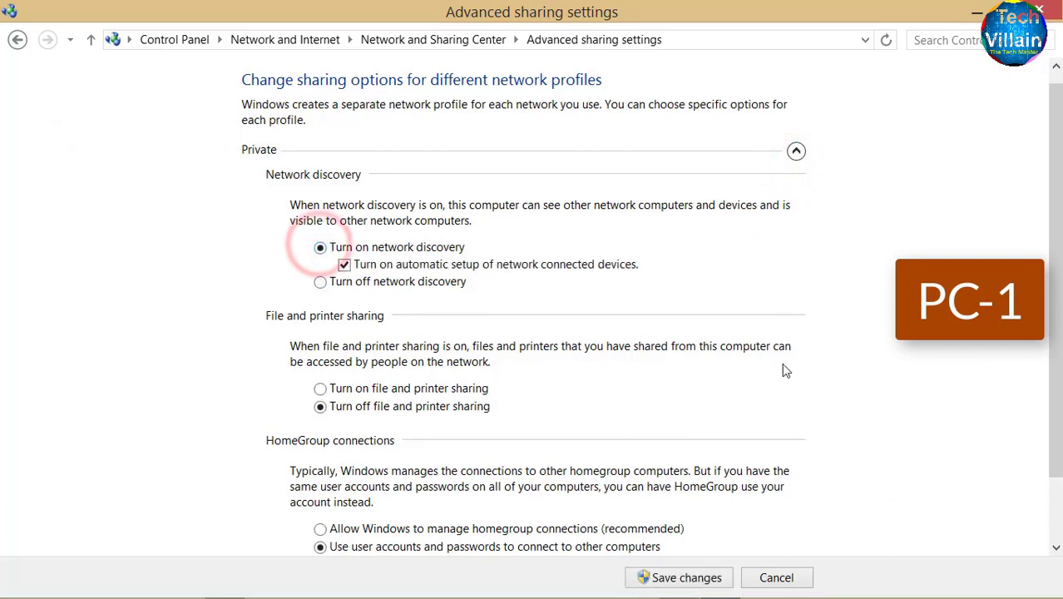
{"action": "left_click", "coordinate": [796, 152]}
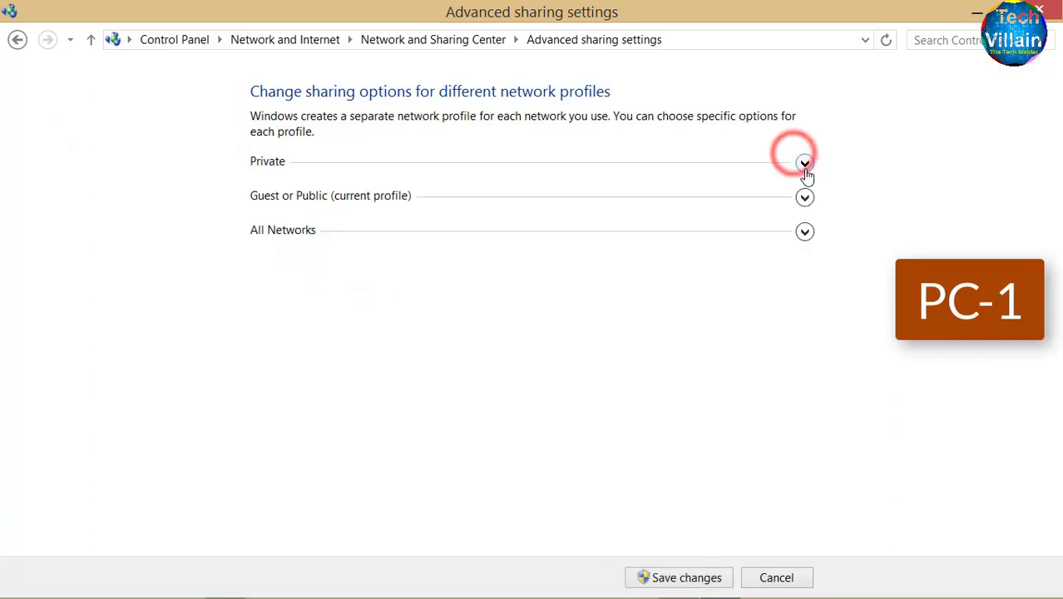
{"action": "left_click", "coordinate": [803, 166]}
{"action": "left_click", "coordinate": [320, 388]}
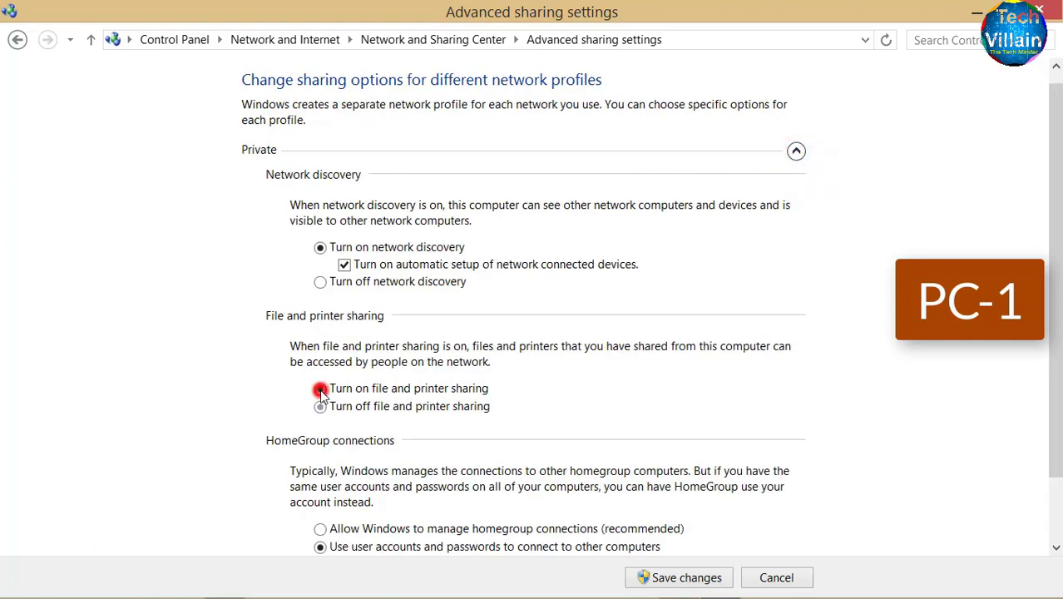
{"action": "left_click", "coordinate": [797, 153]}
Turn on network discovery and file and printer sharing for the Guest or Public profile
{"action": "left_click", "coordinate": [803, 197]}
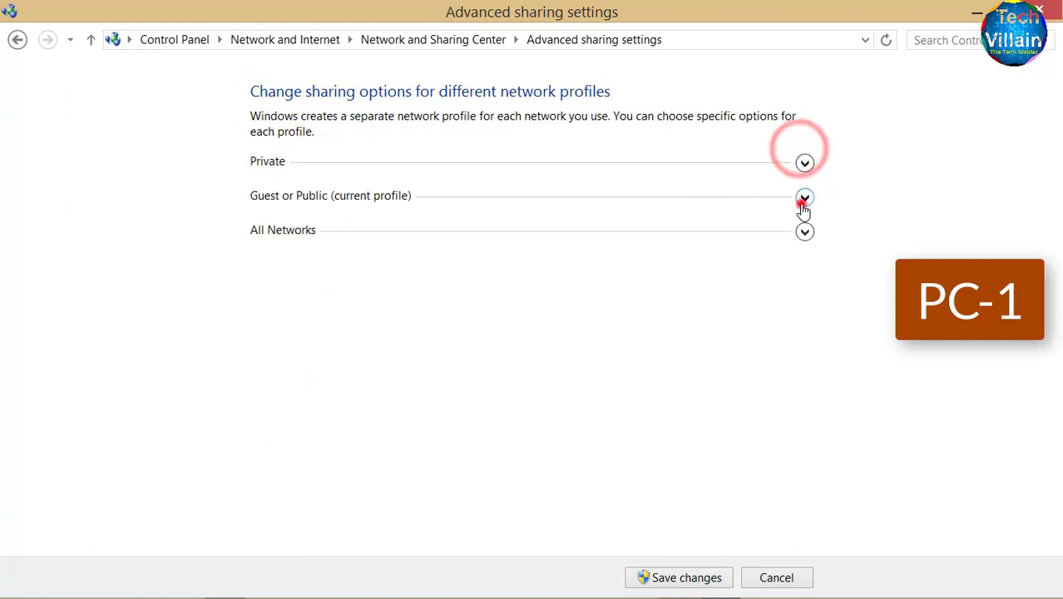
{"action": "left_click", "coordinate": [328, 293]}
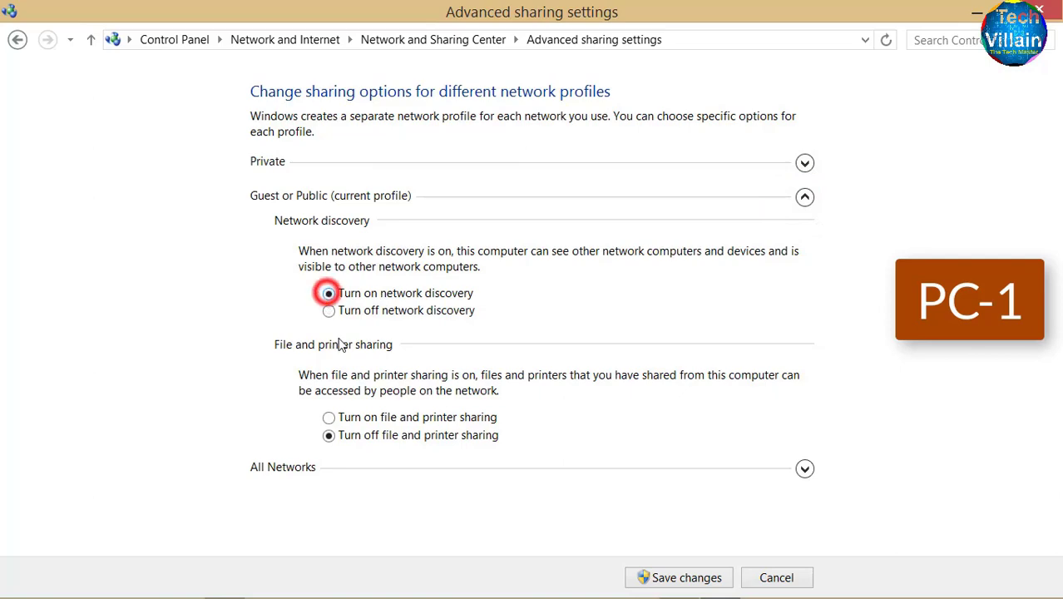
{"action": "left_click", "coordinate": [329, 418]}
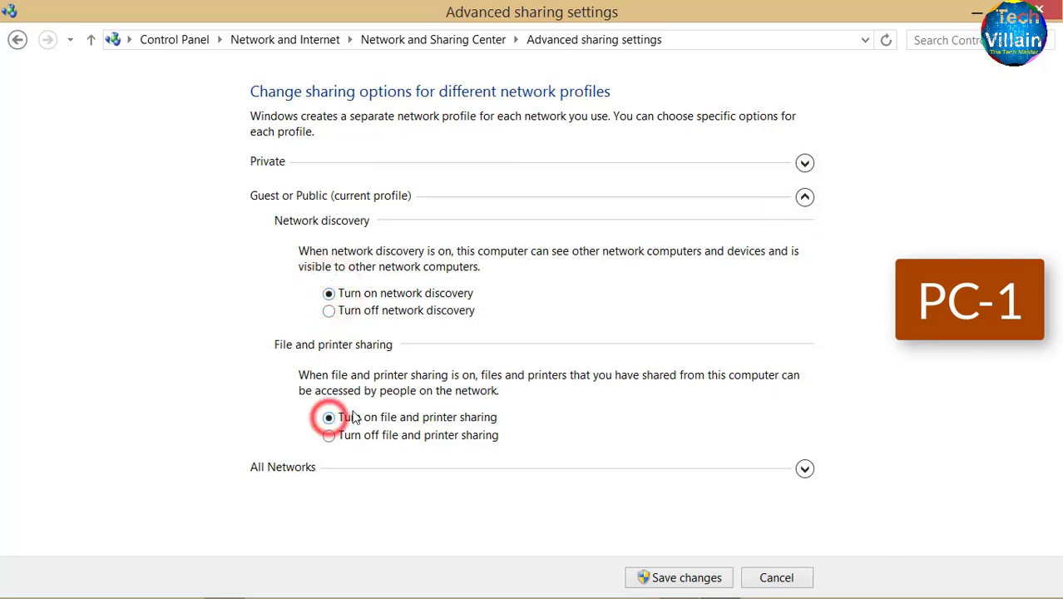
Set file sharing connections for All Networks to 128-bit encryption and save the sharing changes
{"action": "left_click", "coordinate": [805, 469]}
{"action": "scroll", "coordinate": [480, 407], "scroll_direction": "down", "scroll_amount": 2}
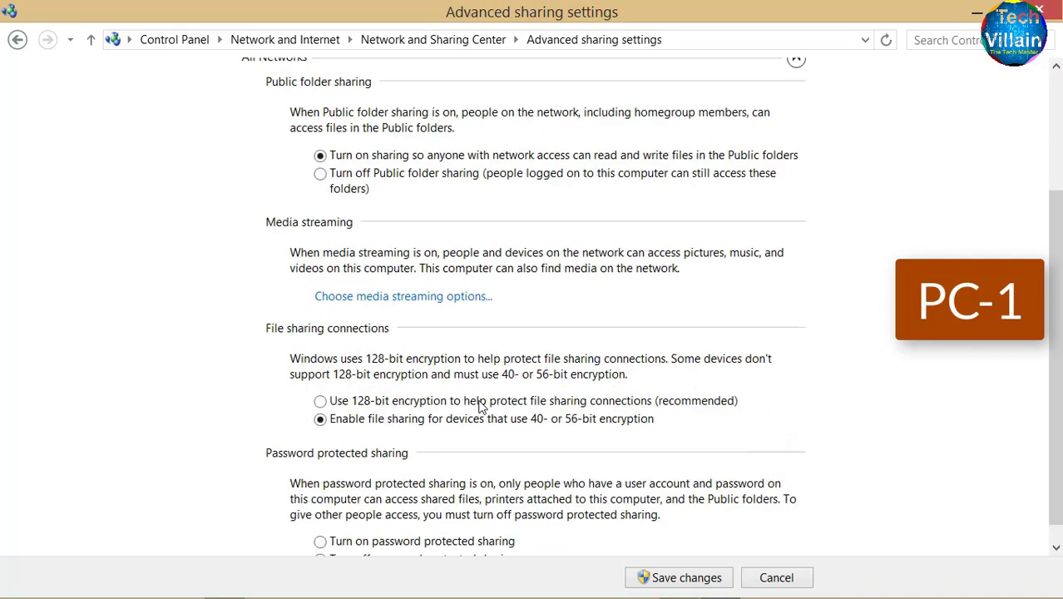
{"action": "left_click", "coordinate": [321, 400]}
{"action": "scroll", "coordinate": [429, 385], "scroll_direction": "down", "scroll_amount": 1}
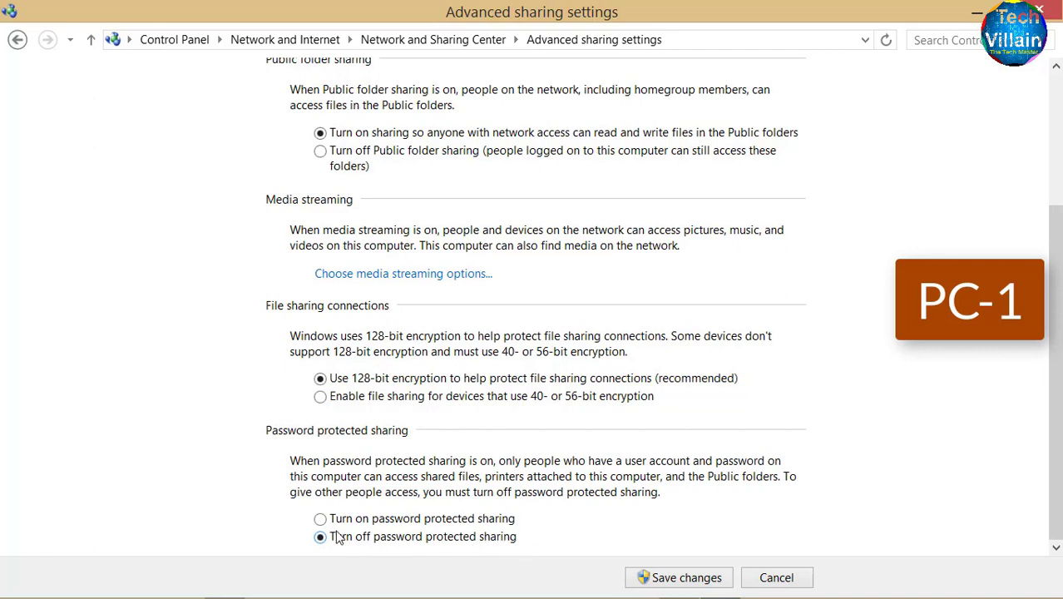
{"action": "left_click", "coordinate": [679, 580]}
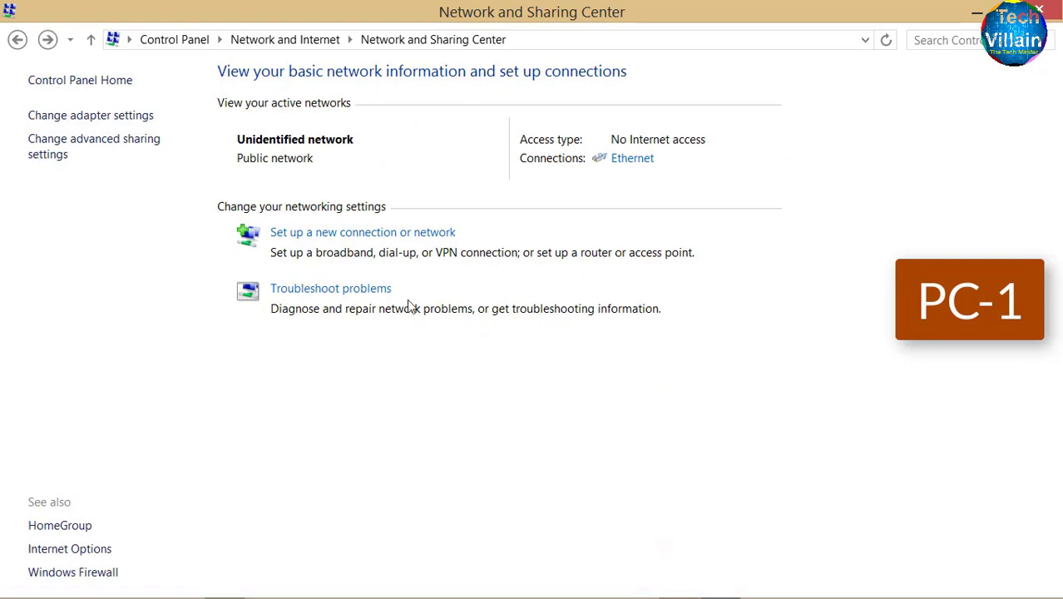
Open the Internet Protocol Version 4 (TCP/IPv4) properties of the Ethernet connection
{"action": "left_click", "coordinate": [635, 163]}
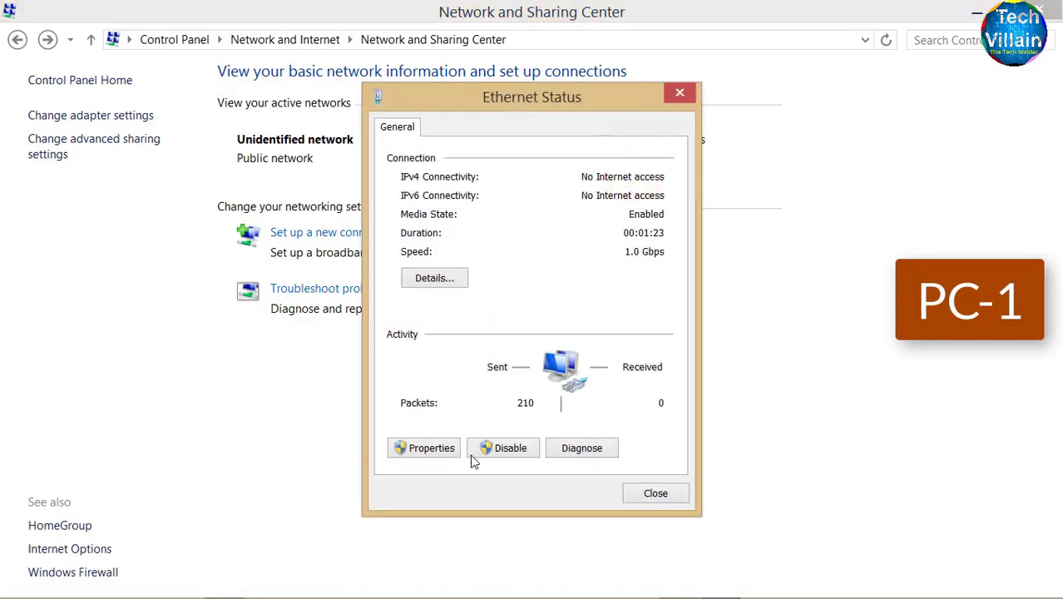
{"action": "left_click", "coordinate": [427, 449]}
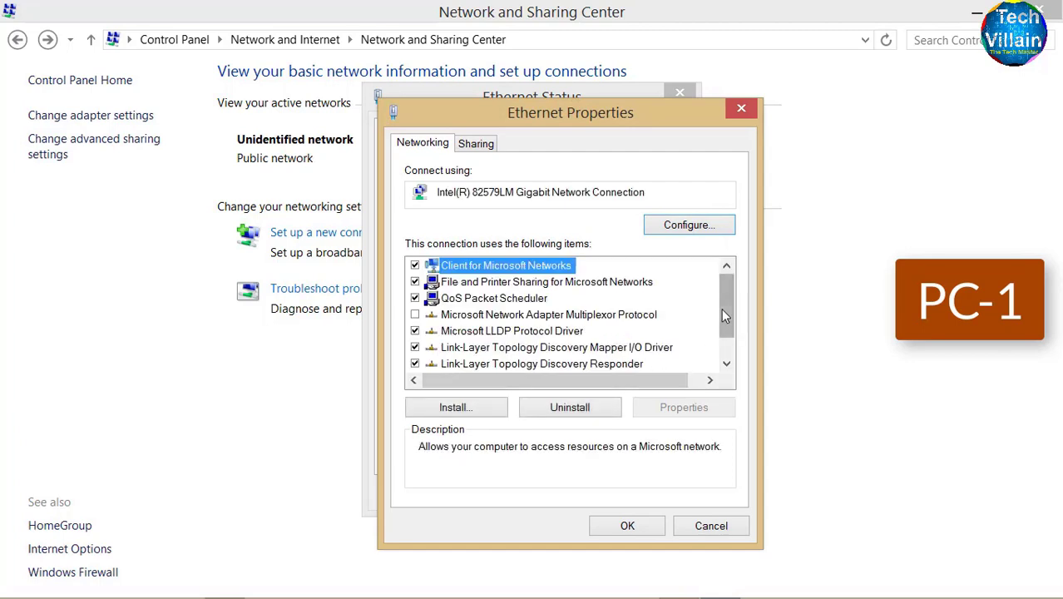
{"action": "left_click_drag", "start_coordinate": [725, 301], "coordinate": [731, 326]}
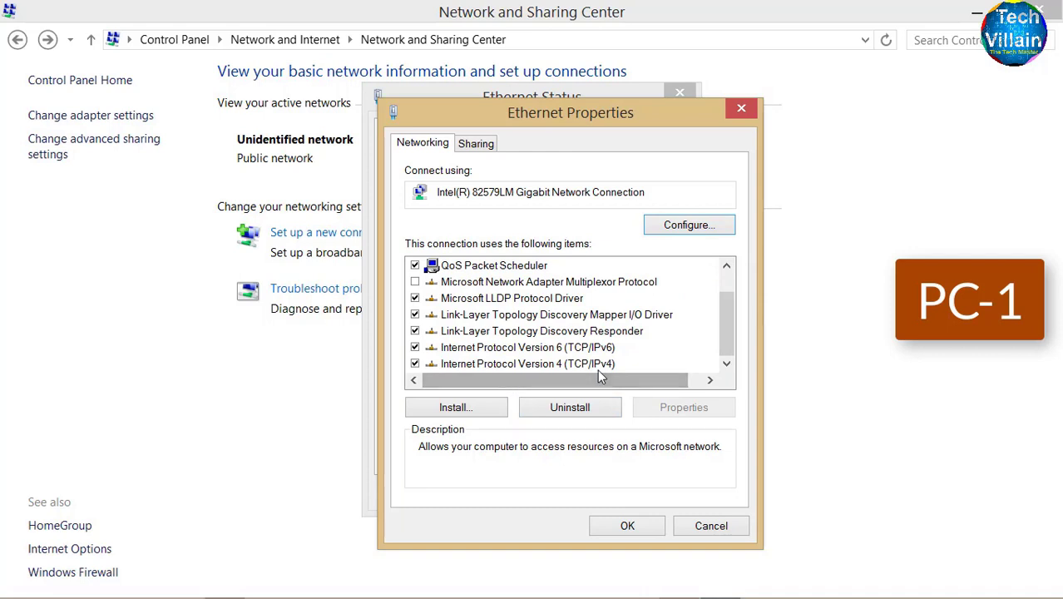
{"action": "left_click", "coordinate": [541, 366]}
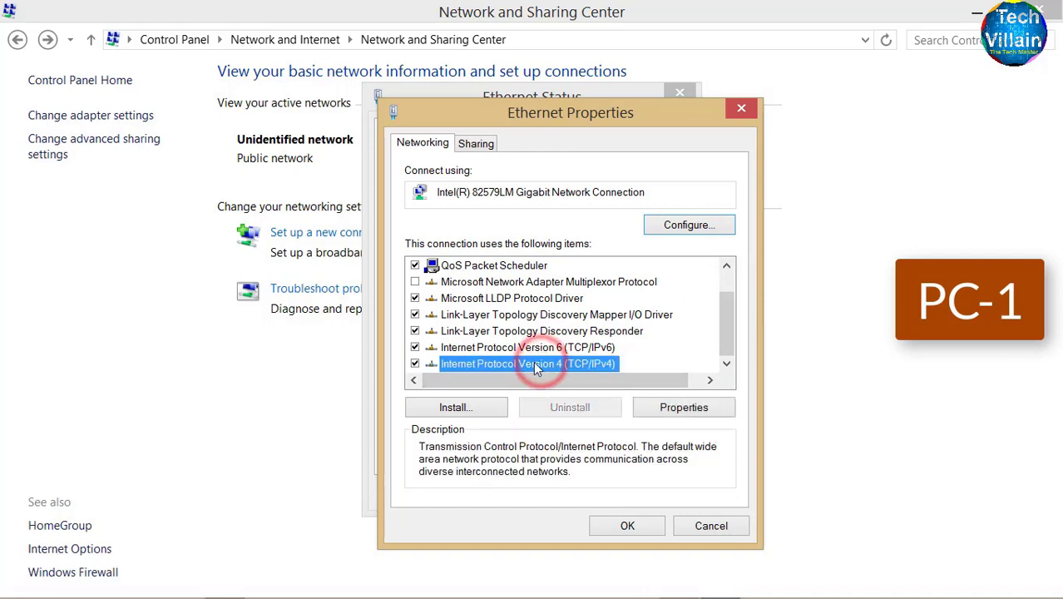
{"action": "left_click", "coordinate": [535, 363]}
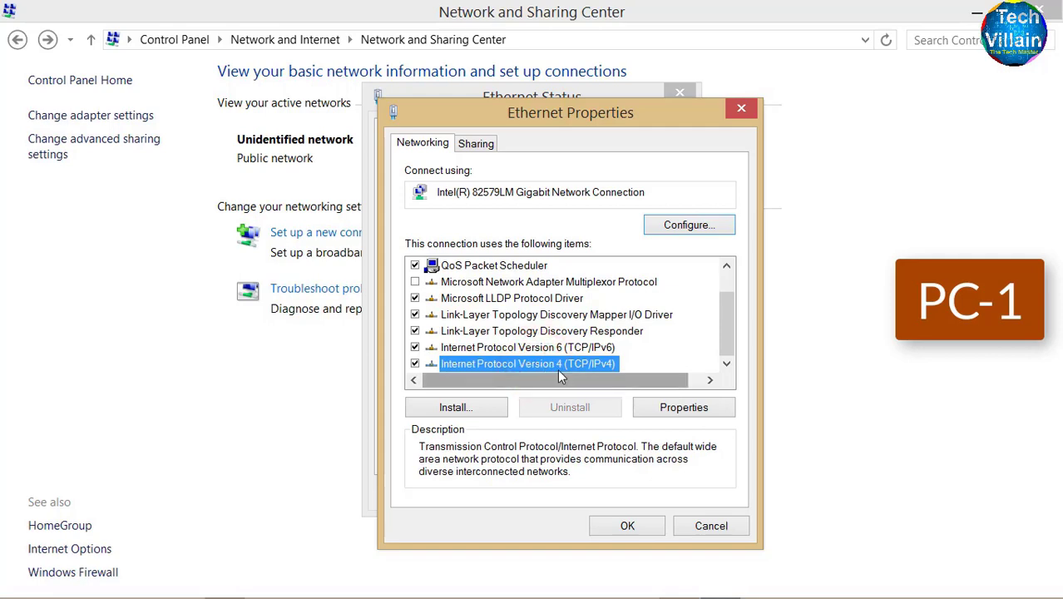
{"action": "double_click", "coordinate": [557, 366]}
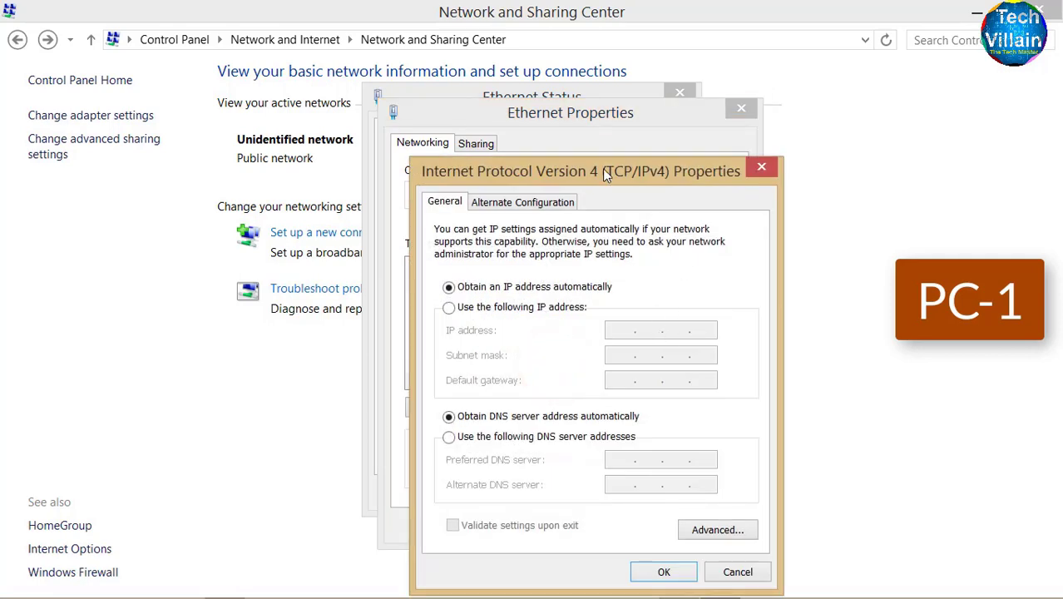
{"action": "left_click_drag", "start_coordinate": [586, 178], "coordinate": [576, 114]}
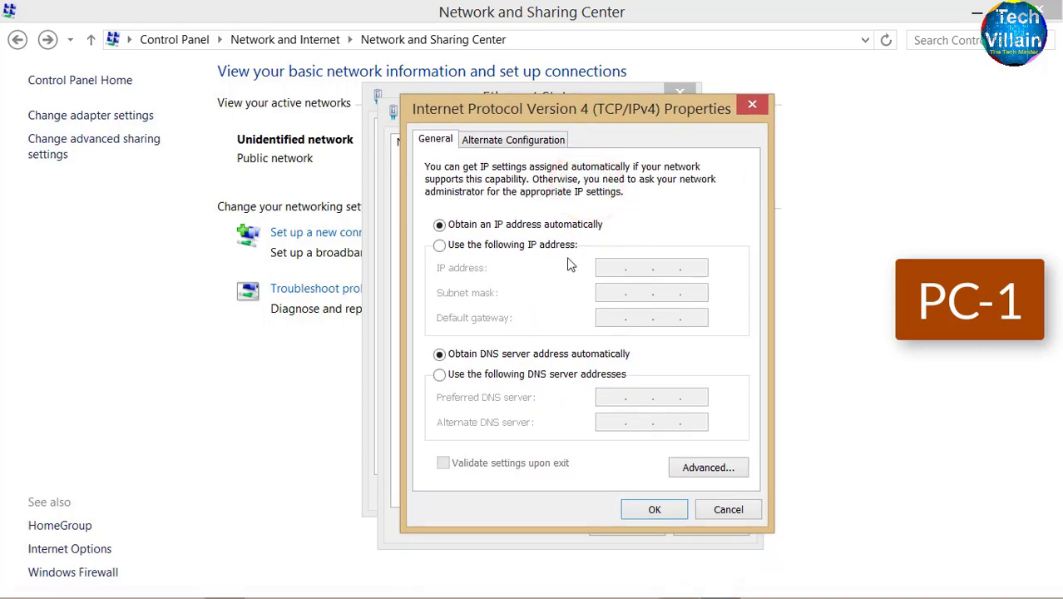
Assign the static IP address 192.168.1.1 with the default subnet mask and close the Ethernet dialogs
{"action": "left_click", "coordinate": [439, 245]}
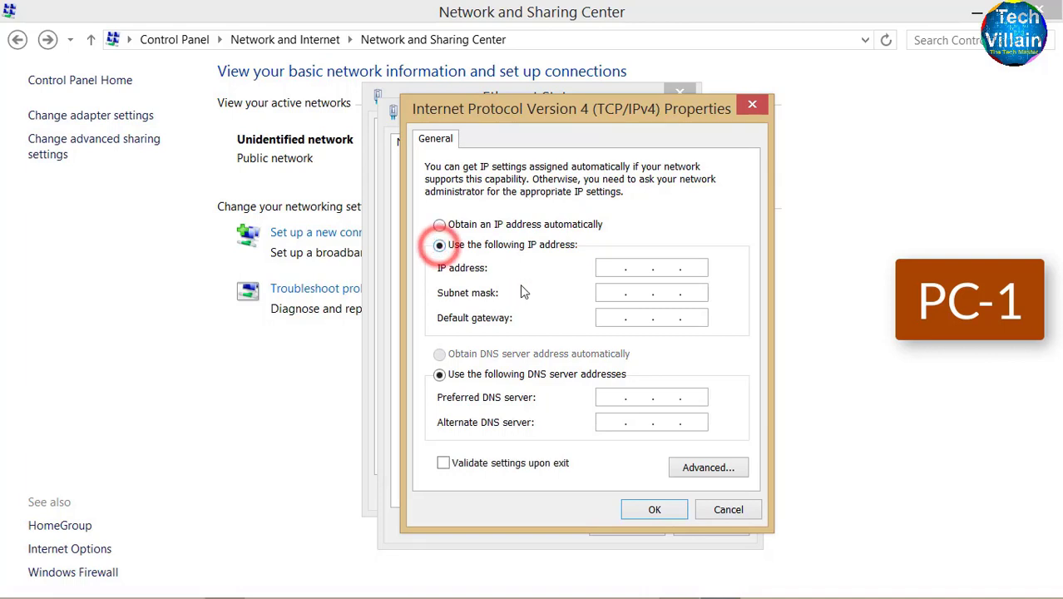
{"action": "left_click", "coordinate": [613, 268]}
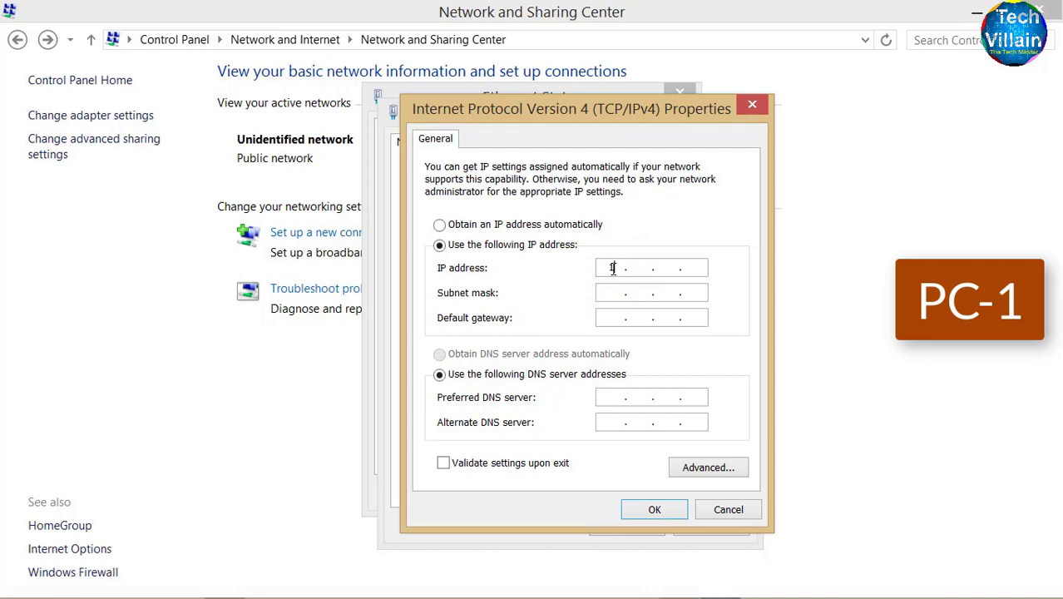
{"action": "type", "text": "192 . 168 . 1 . 1"}
{"action": "key", "text": "Tab"}
{"action": "left_click", "coordinate": [658, 509]}
{"action": "left_click", "coordinate": [629, 529]}
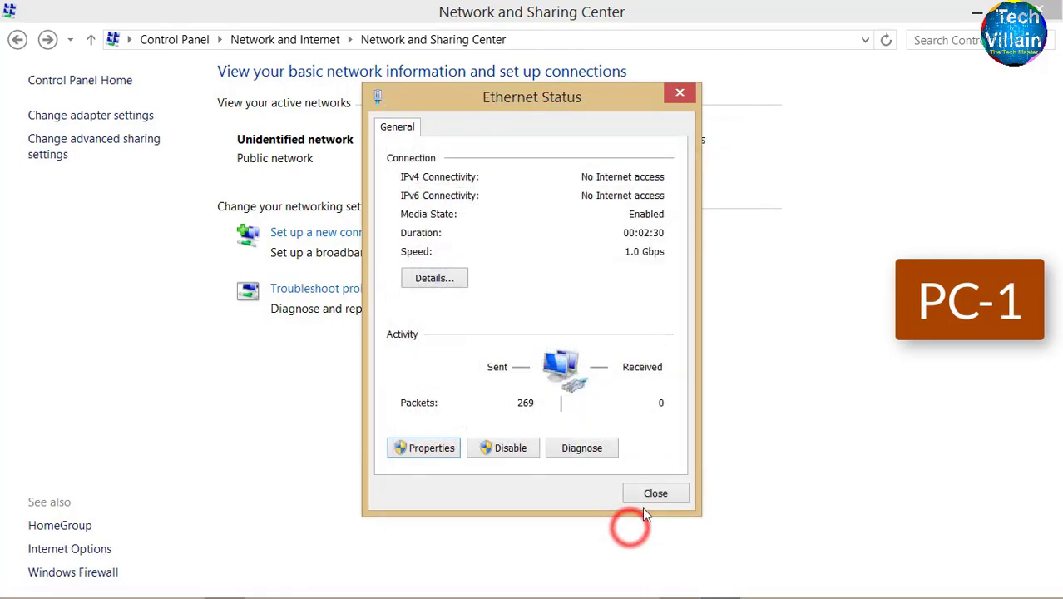
{"action": "left_click", "coordinate": [654, 494]}
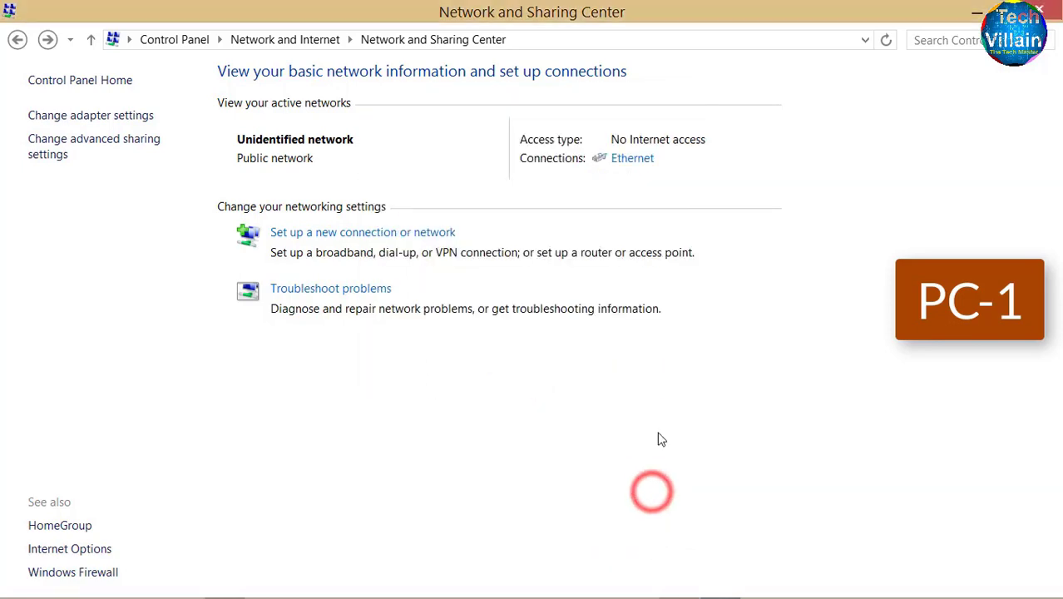
Close the Network and Sharing Center on PC-1 and refresh the desktop
{"action": "left_click", "coordinate": [1049, 20]}
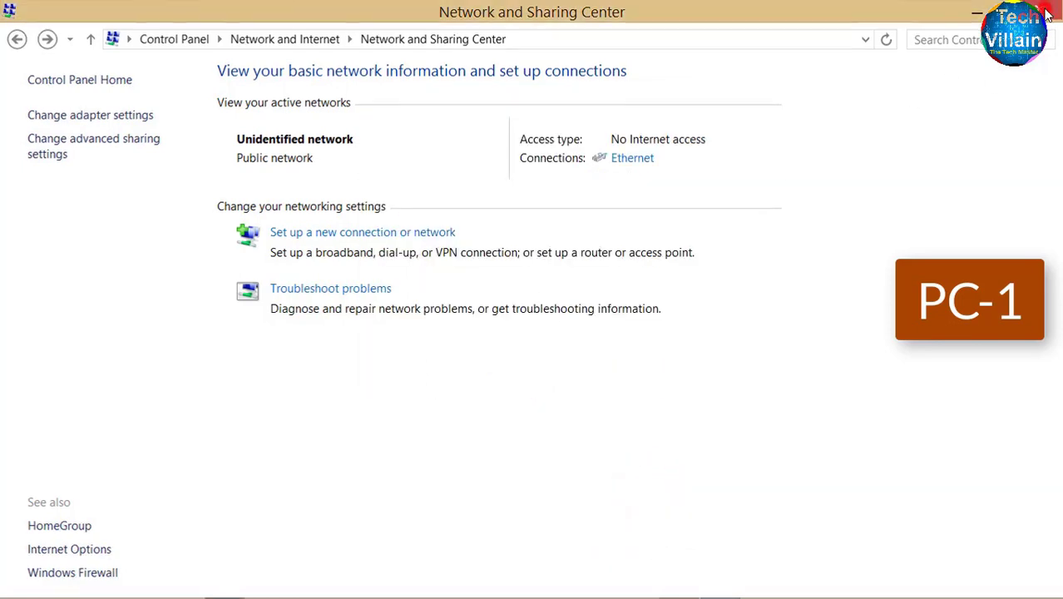
{"action": "right_click", "coordinate": [331, 193]}
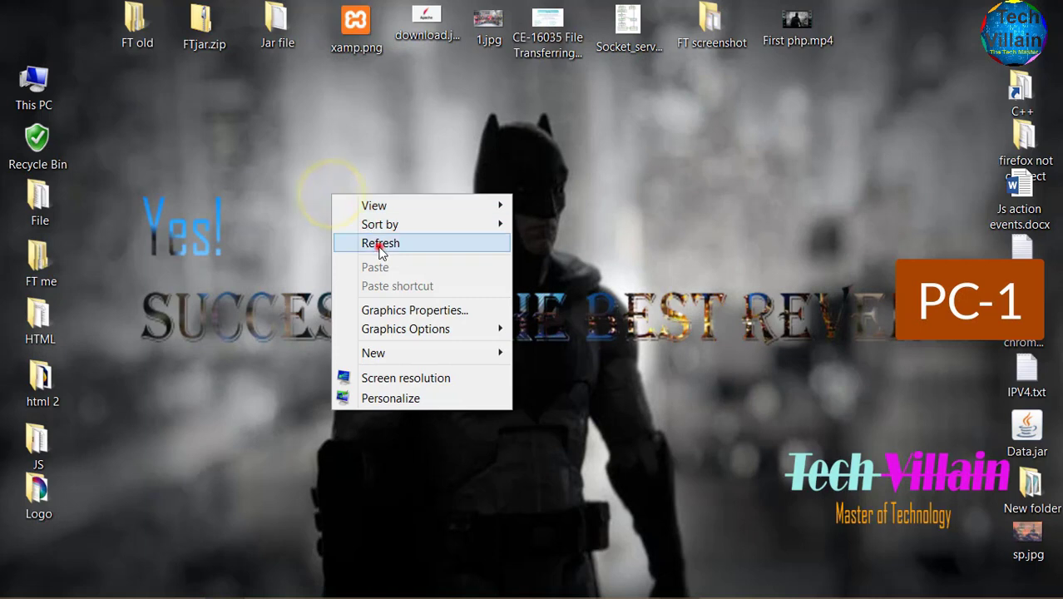
{"action": "left_click", "coordinate": [380, 243]}
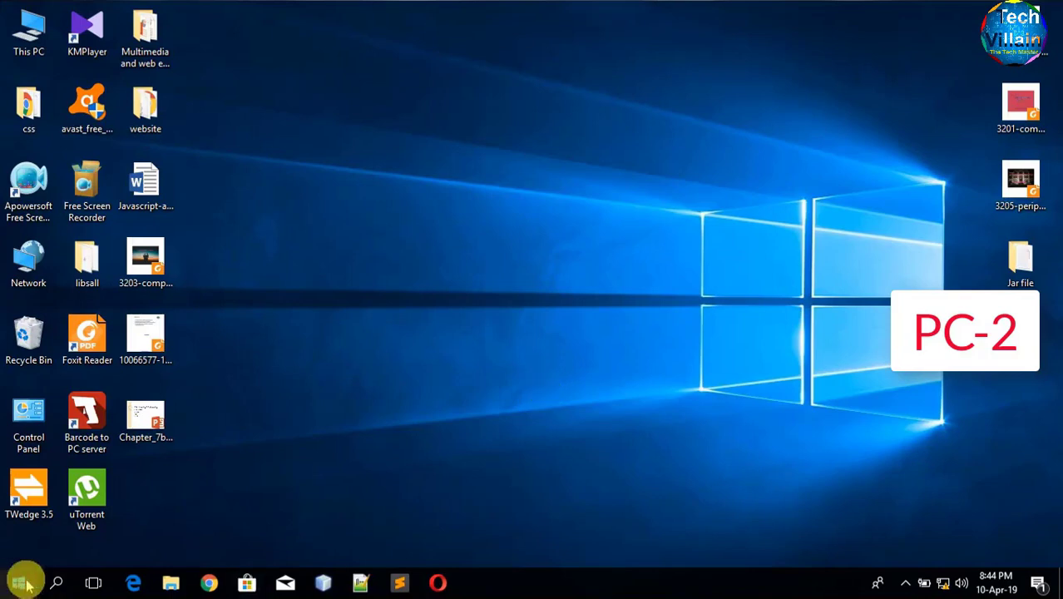
On PC-2, find and open Control Panel and go to the advanced sharing settings of the Network and Sharing Center
{"action": "left_click", "coordinate": [55, 584]}
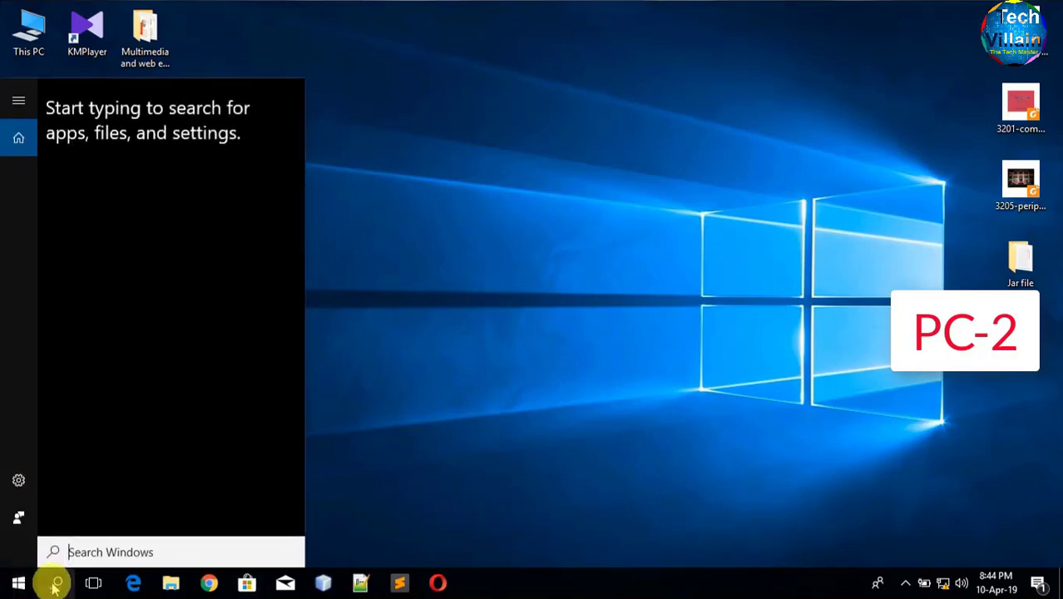
{"action": "type", "text": "contr"}
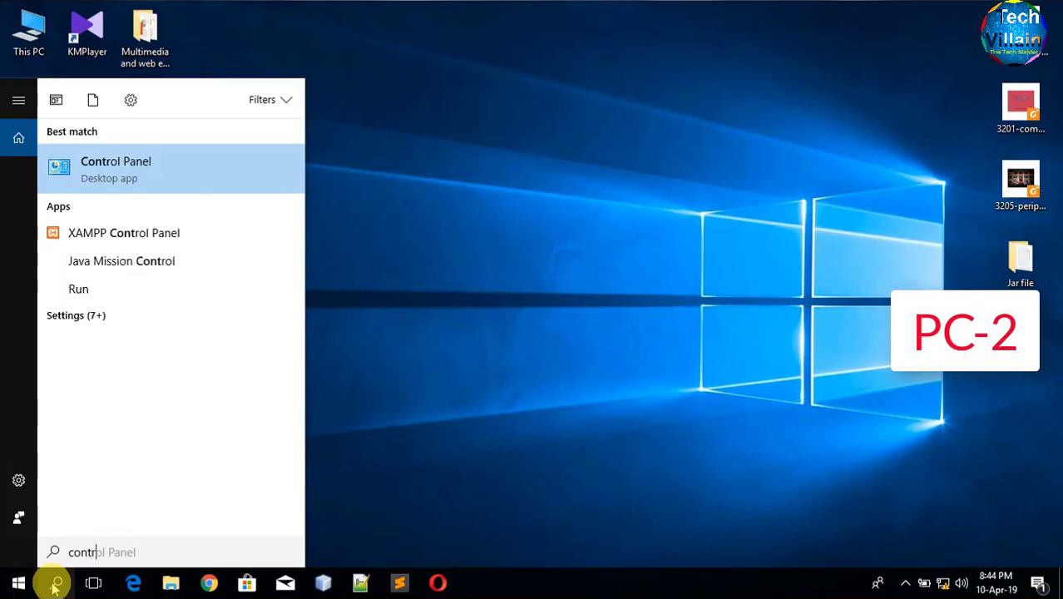
{"action": "type", "text": "ol"}
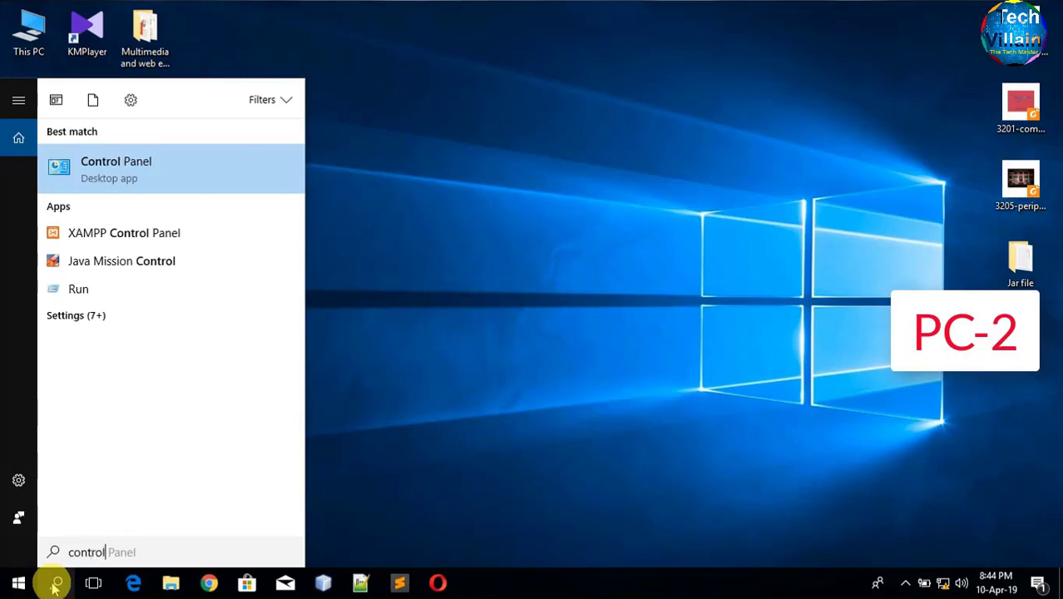
{"action": "left_click", "coordinate": [145, 177]}
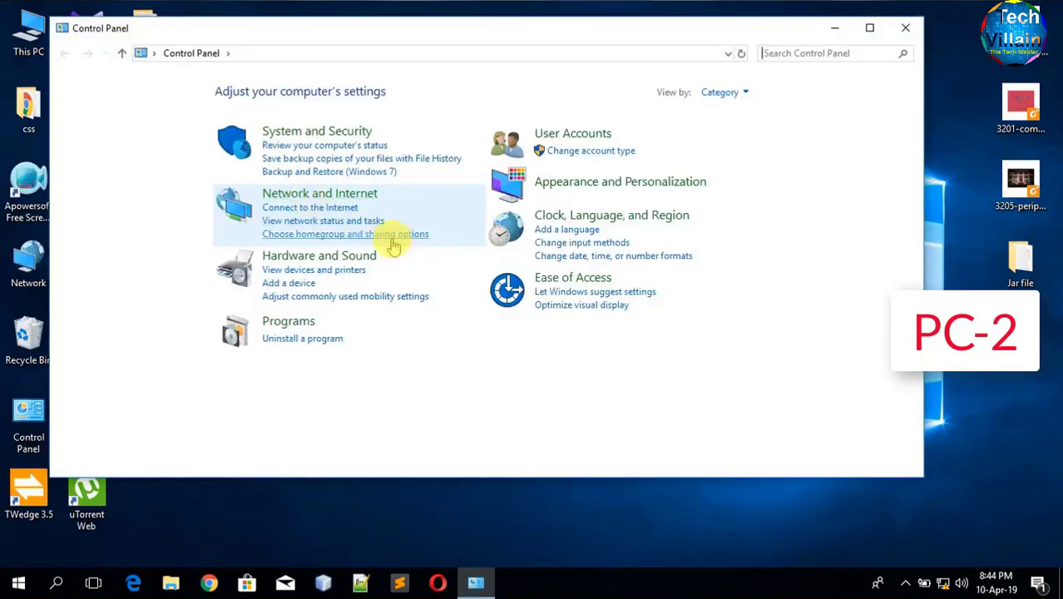
{"action": "left_click", "coordinate": [344, 199]}
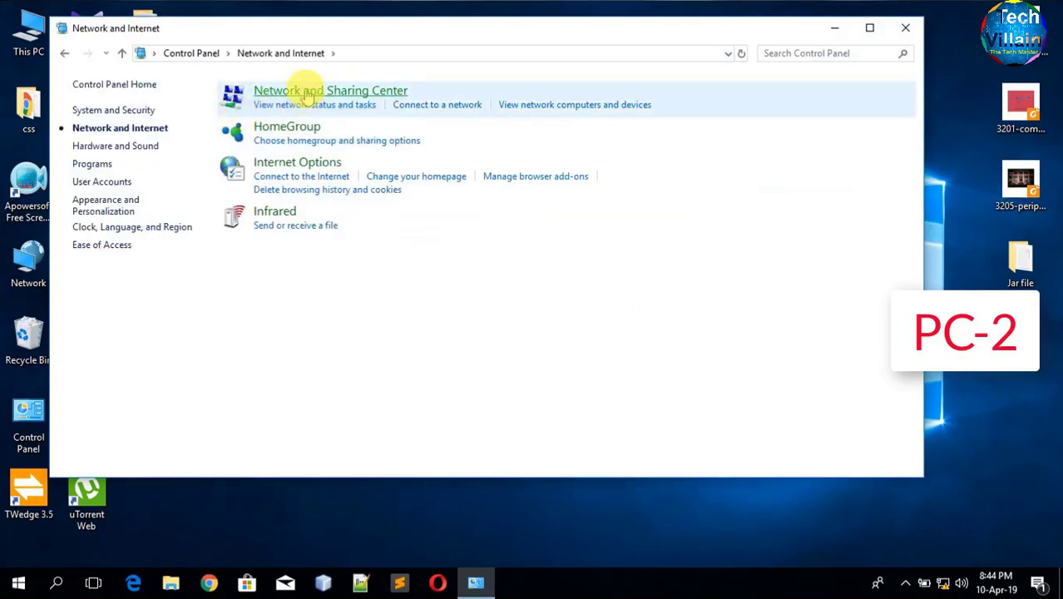
{"action": "left_click", "coordinate": [304, 90]}
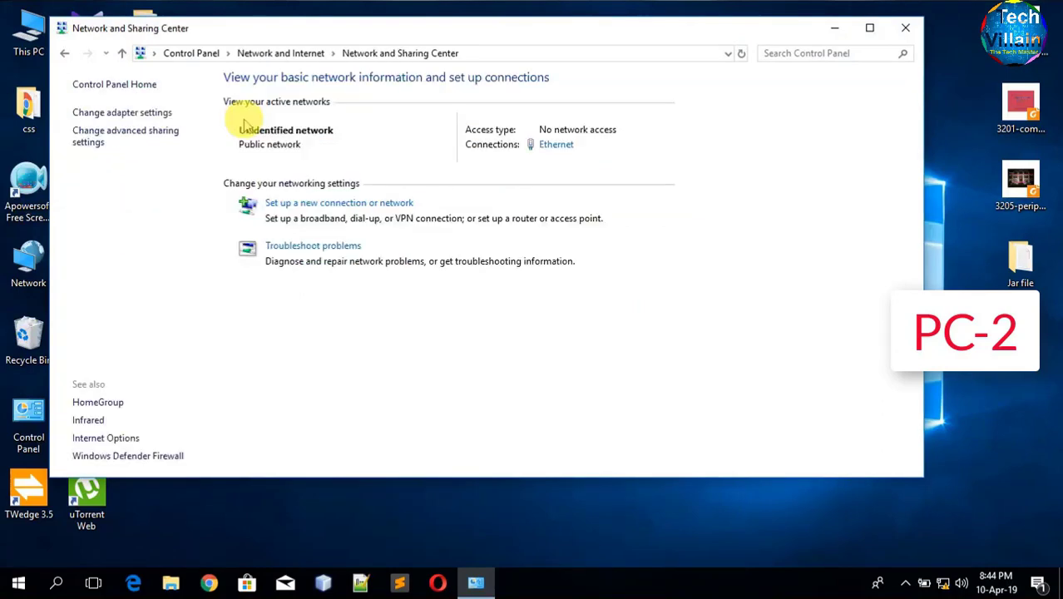
{"action": "left_click", "coordinate": [150, 138]}
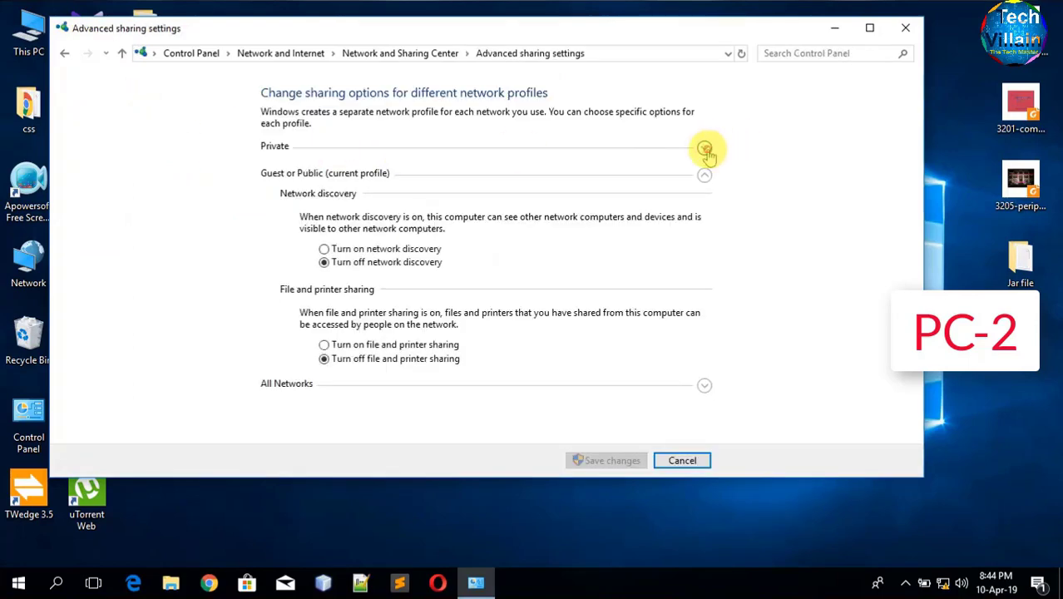
Turn on network discovery and file and printer sharing for the Private profile, and expand the Guest or Public profile
{"action": "left_click", "coordinate": [704, 149]}
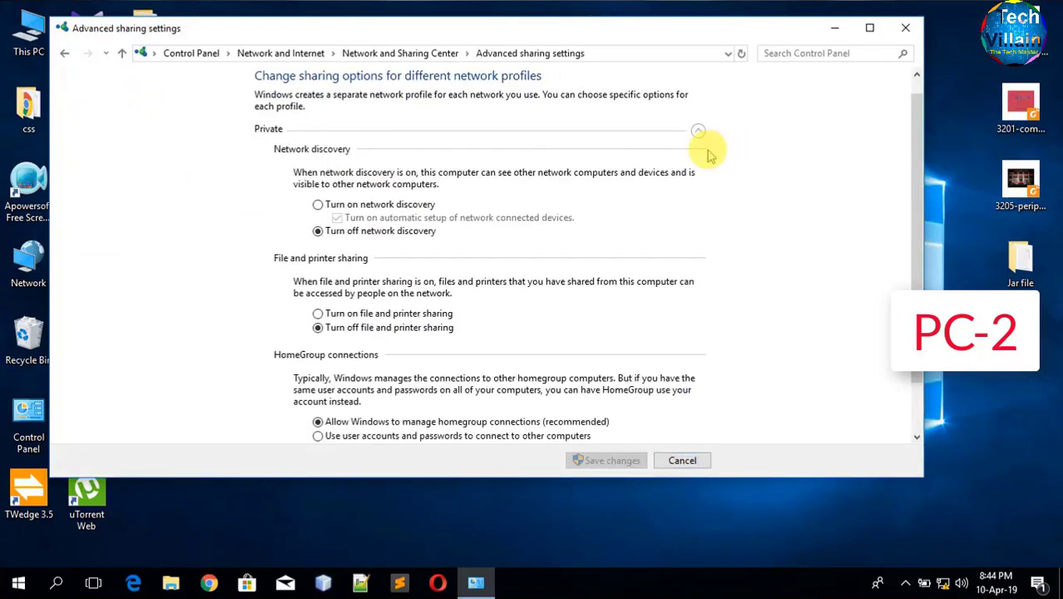
{"action": "left_click", "coordinate": [317, 205]}
{"action": "left_click", "coordinate": [317, 314]}
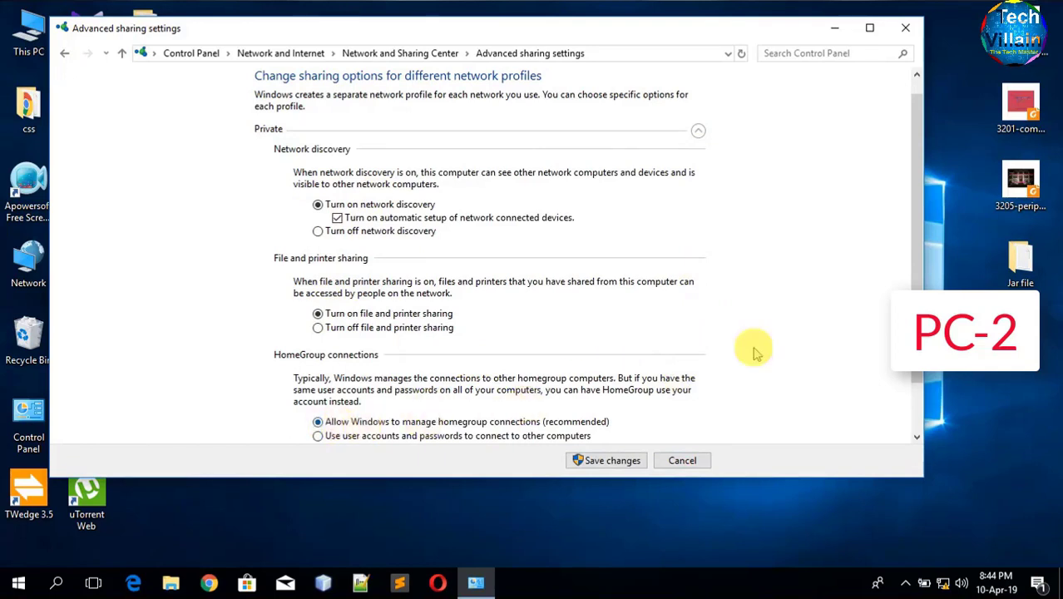
{"action": "left_click_drag", "start_coordinate": [918, 246], "coordinate": [918, 287]}
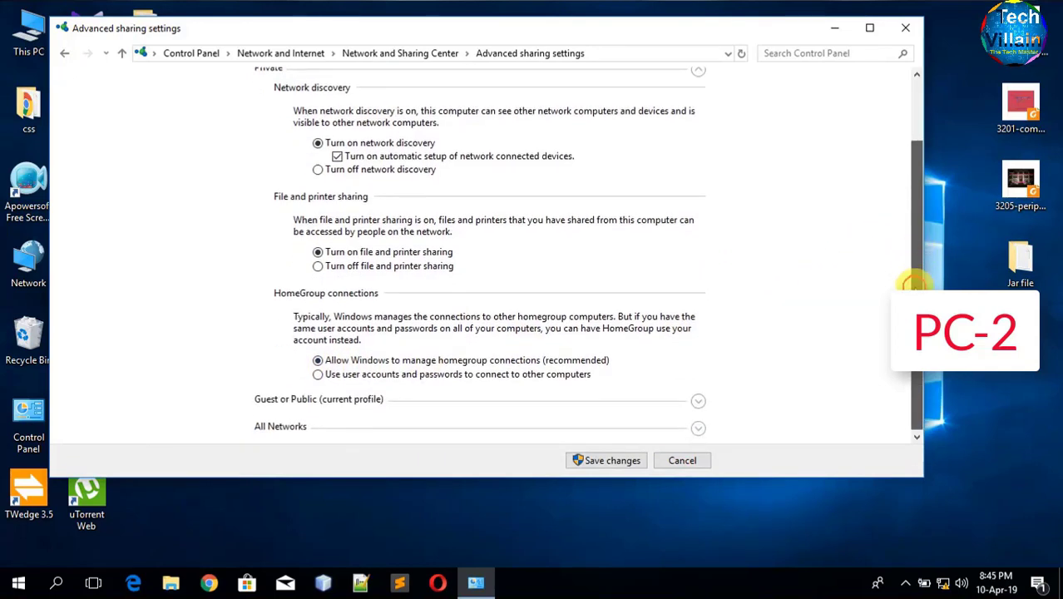
{"action": "left_click", "coordinate": [699, 402]}
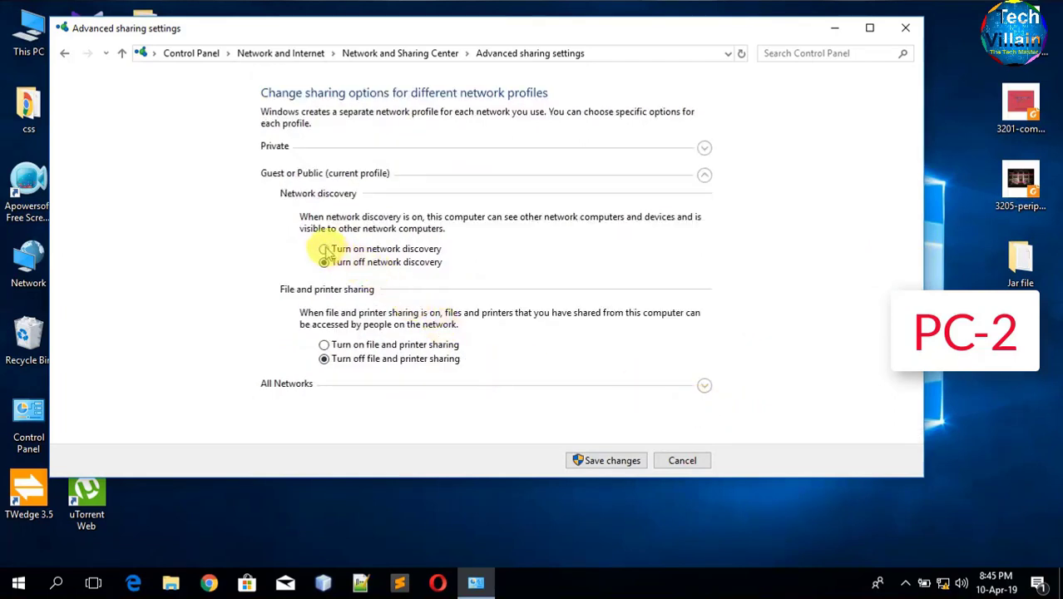
Set PC-2's file sharing connections for All Networks to 128-bit encryption and save the sharing changes
{"action": "left_click", "coordinate": [705, 384]}
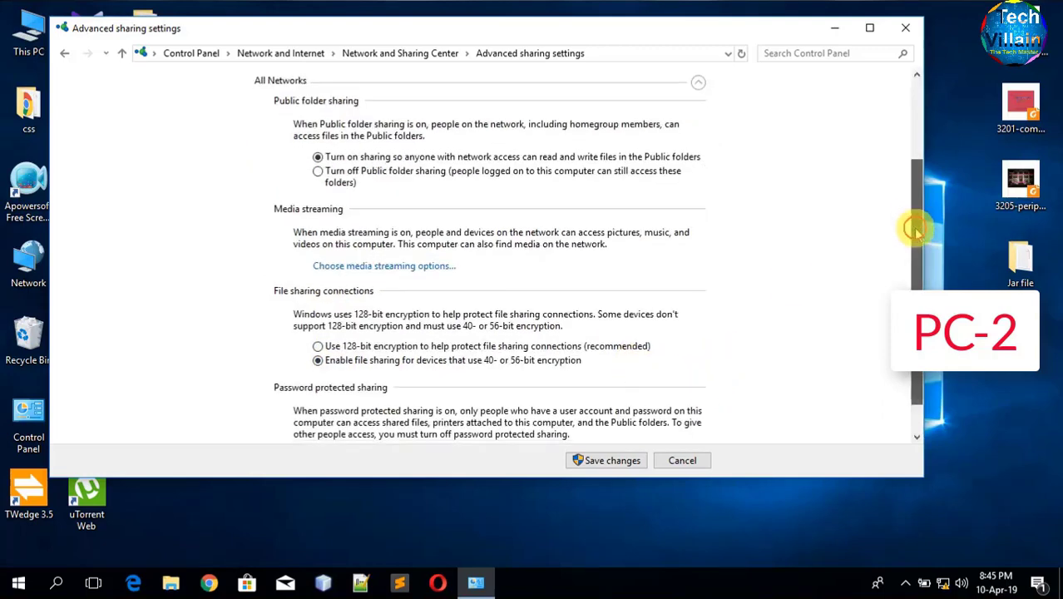
{"action": "scroll", "coordinate": [915, 281], "scroll_direction": "down", "scroll_amount": 1}
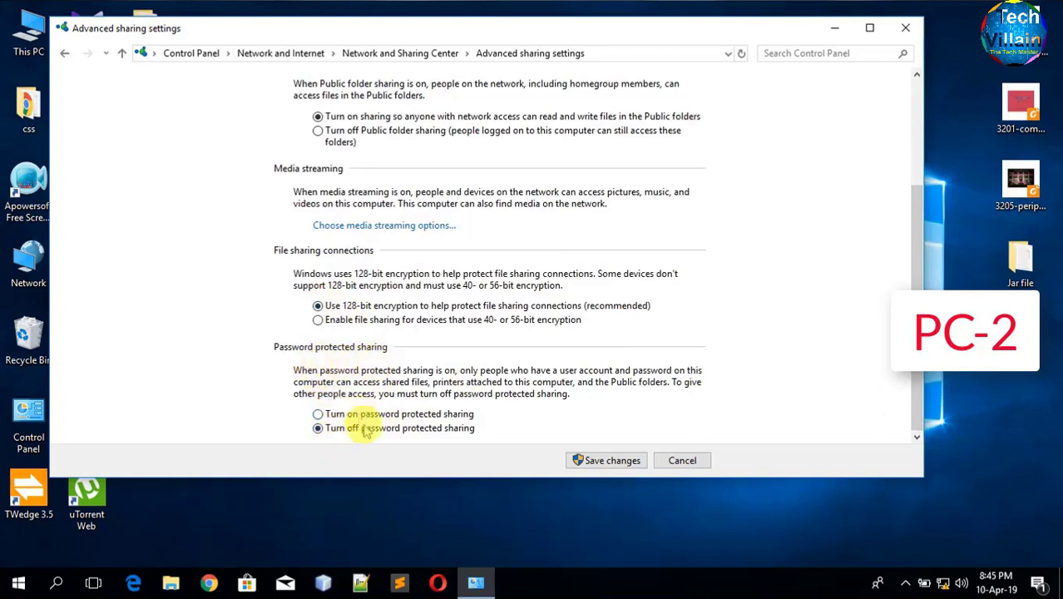
{"action": "left_click", "coordinate": [620, 463]}
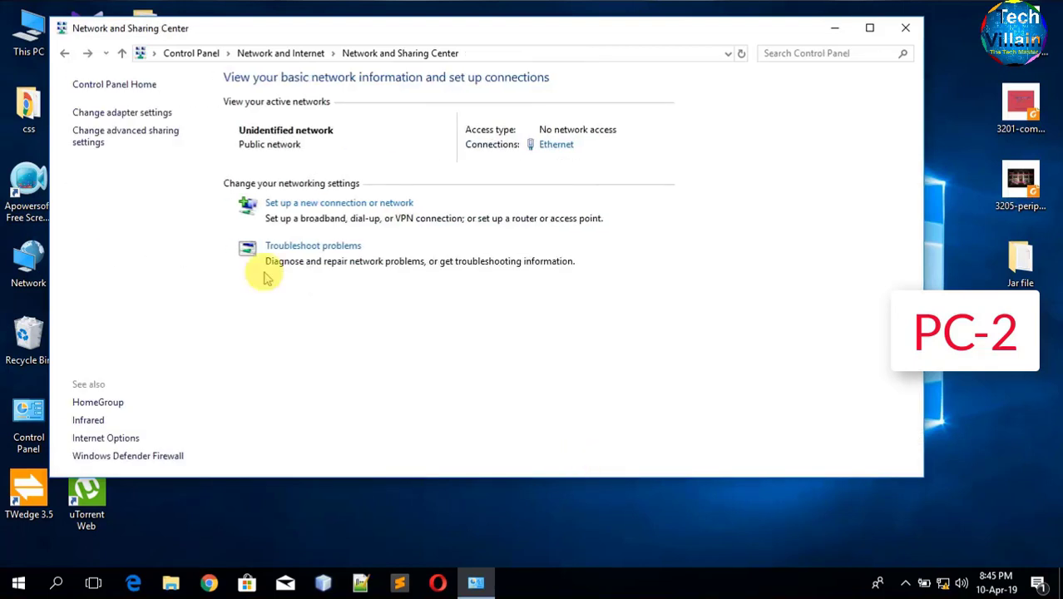
Open the Internet Protocol Version 4 (TCP/IPv4) properties of PC-2's Ethernet connection
{"action": "left_click", "coordinate": [555, 144]}
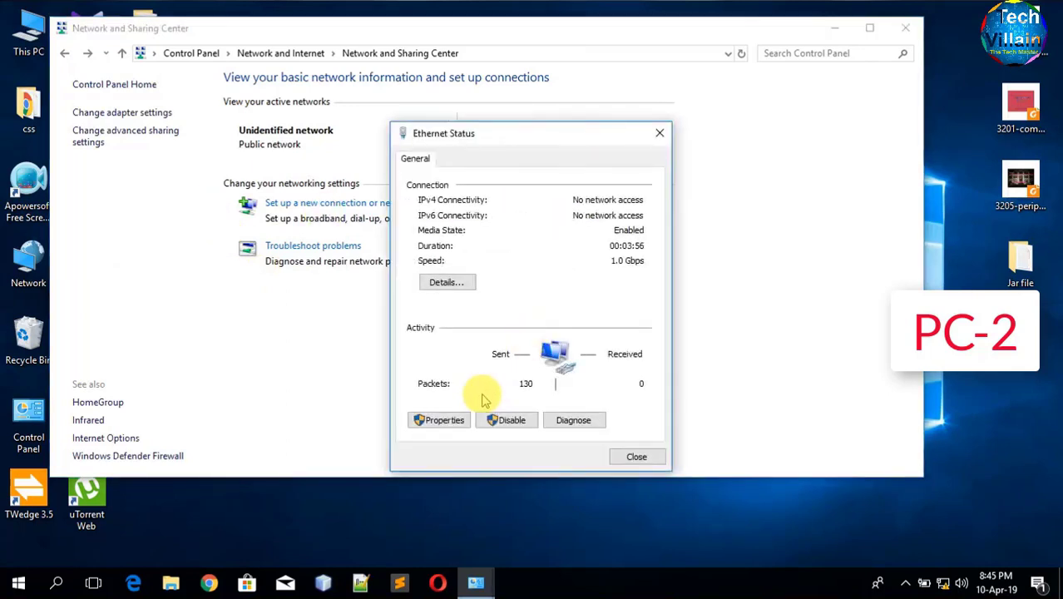
{"action": "left_click", "coordinate": [446, 420]}
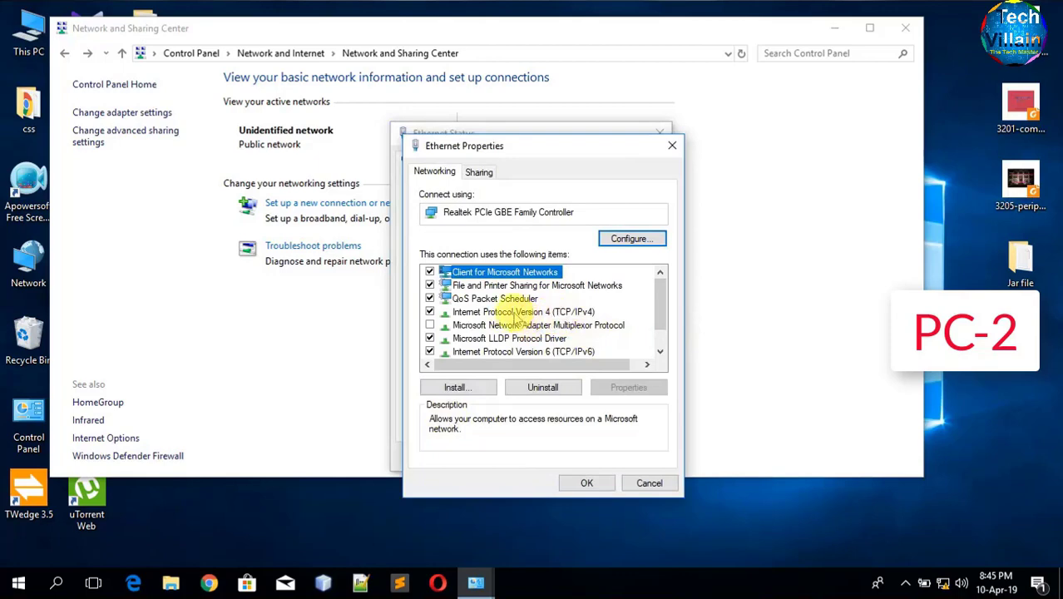
{"action": "double_click", "coordinate": [511, 312]}
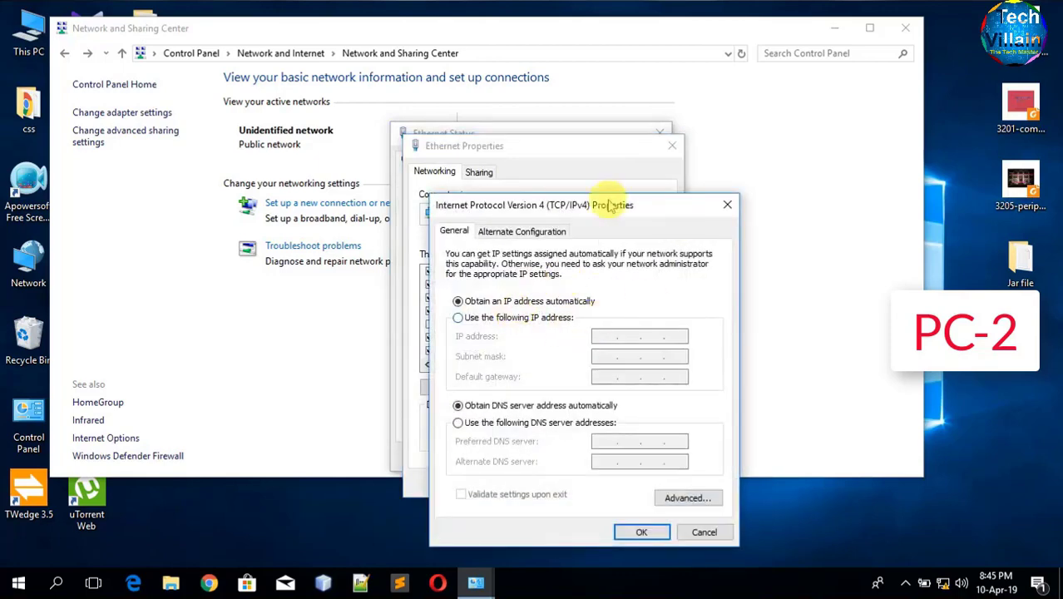
Assign the static IP address 192.168.1.2 with subnet mask 255.255.255.0, and close the Ethernet dialogs and the Network and Sharing Center
{"action": "left_click", "coordinate": [458, 318]}
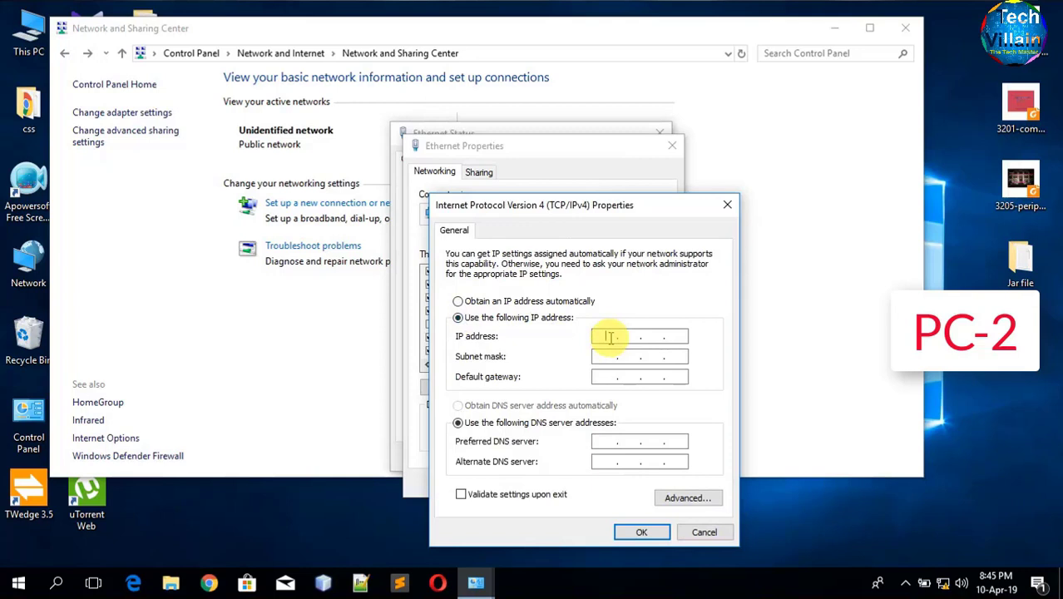
{"action": "type", "text": "192 . 168 . 1 ."}
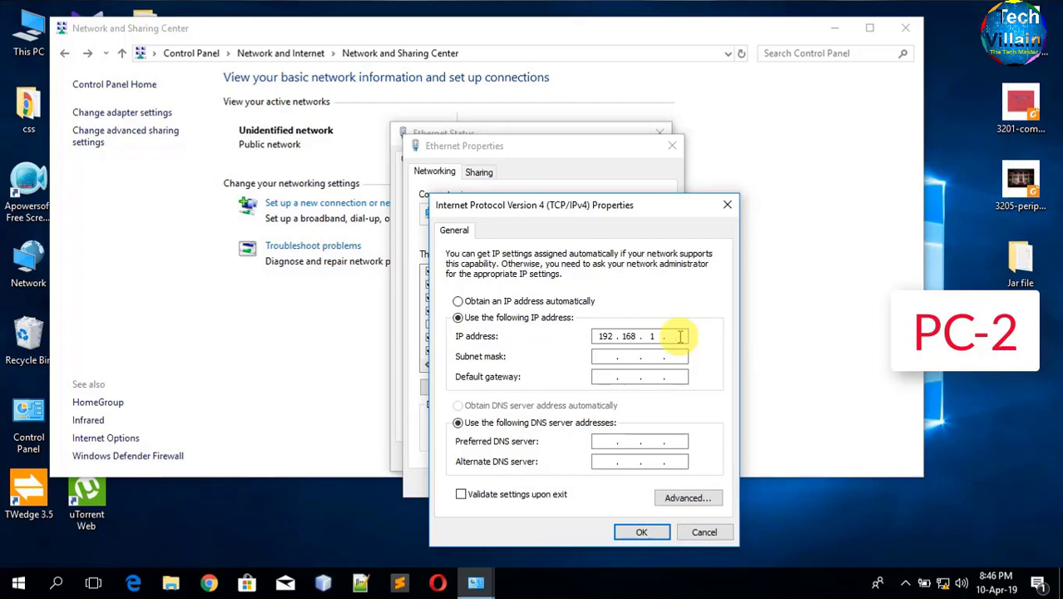
{"action": "type", "text": "2"}
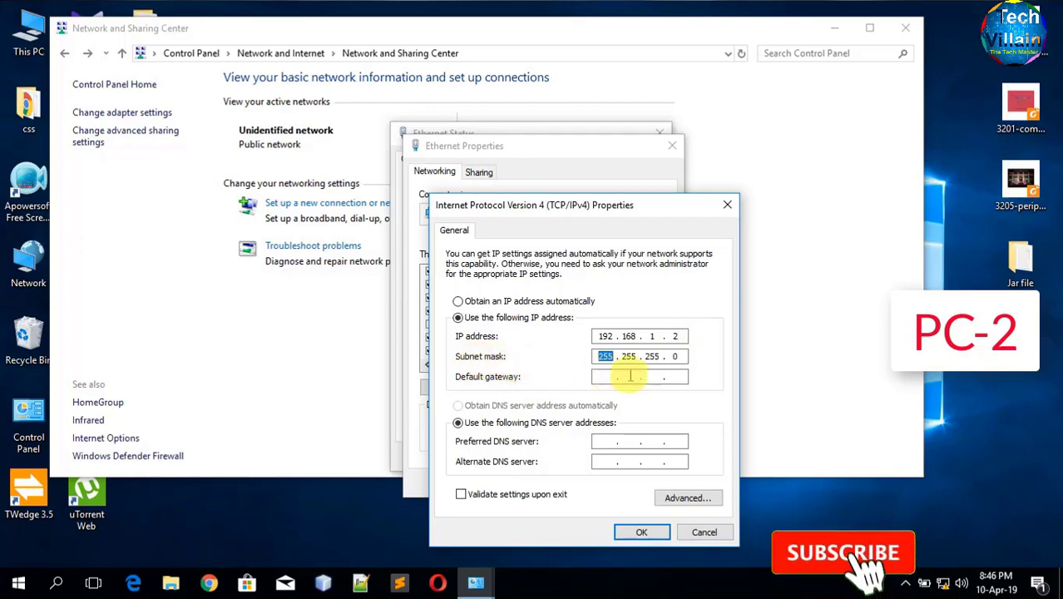
{"action": "left_click", "coordinate": [634, 534]}
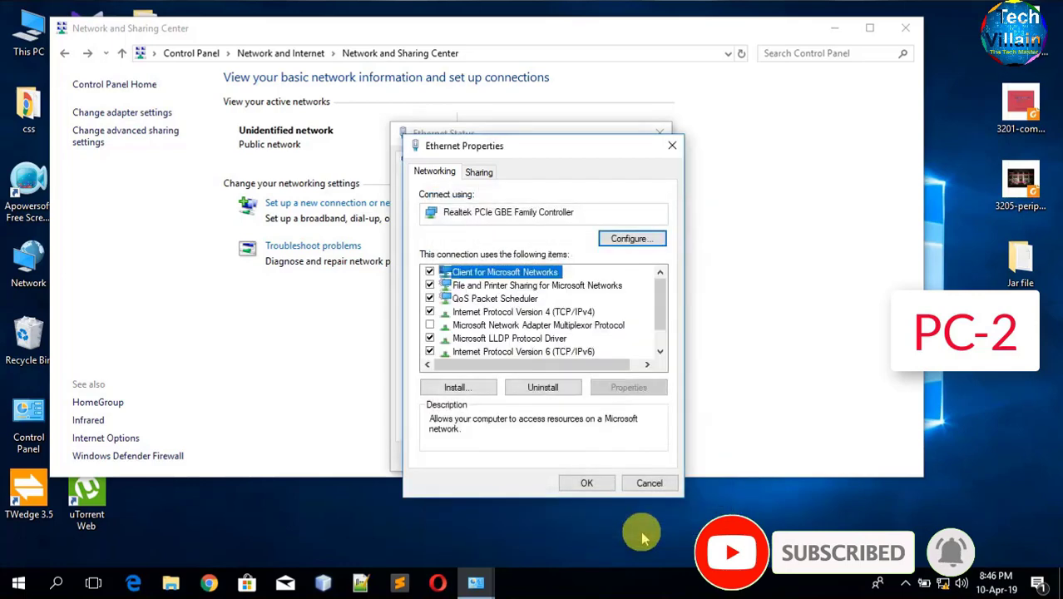
{"action": "left_click", "coordinate": [588, 483]}
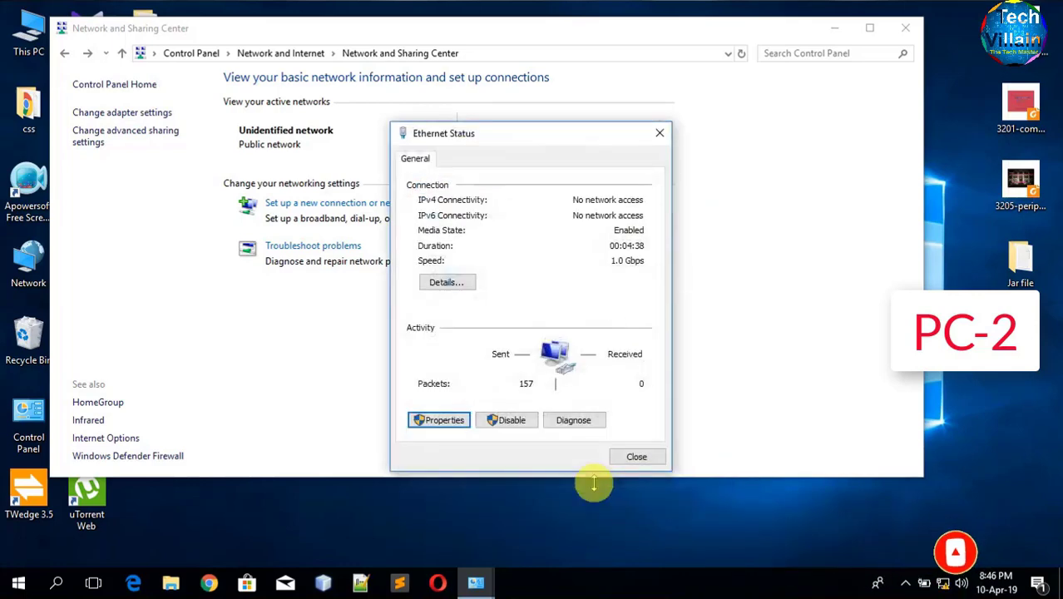
{"action": "left_click", "coordinate": [636, 456]}
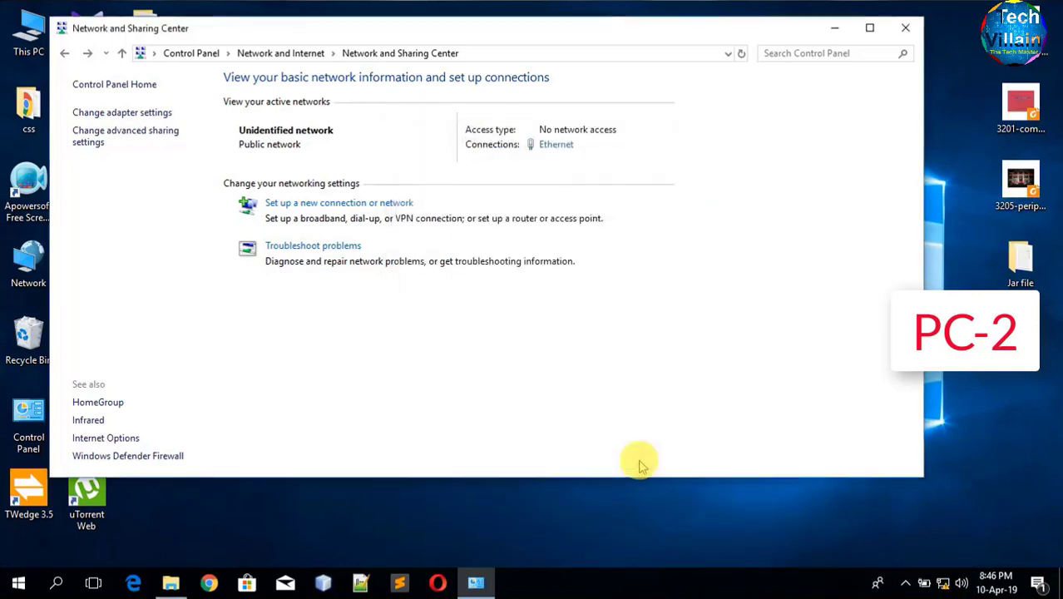
{"action": "left_click", "coordinate": [905, 27]}
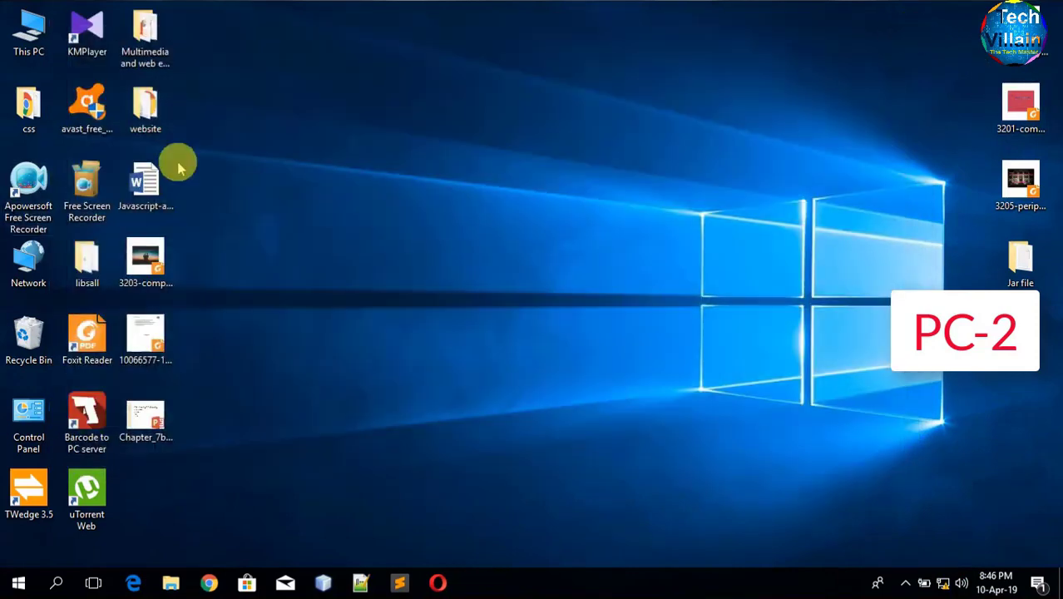
Open This PC on PC-2 and browse the Network location for connected computers
{"action": "left_click", "coordinate": [28, 47]}
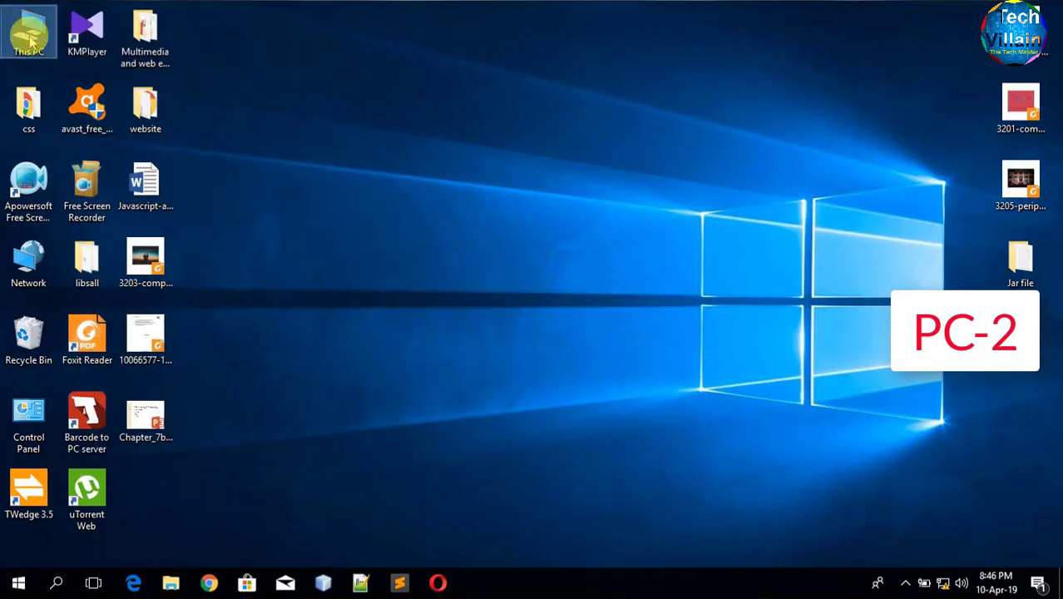
{"action": "double_click", "coordinate": [30, 39]}
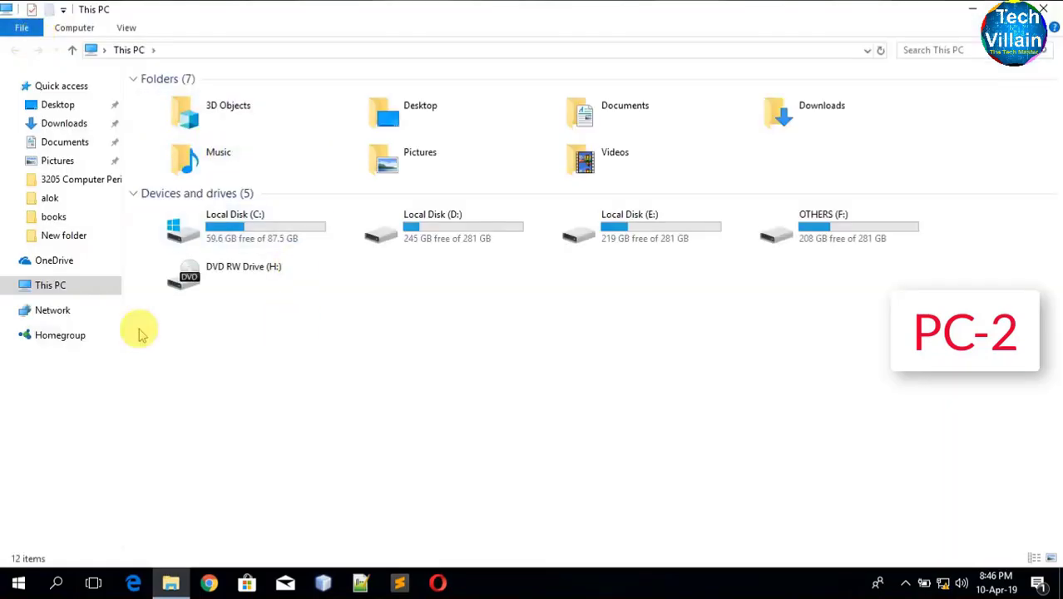
{"action": "left_click", "coordinate": [63, 315]}
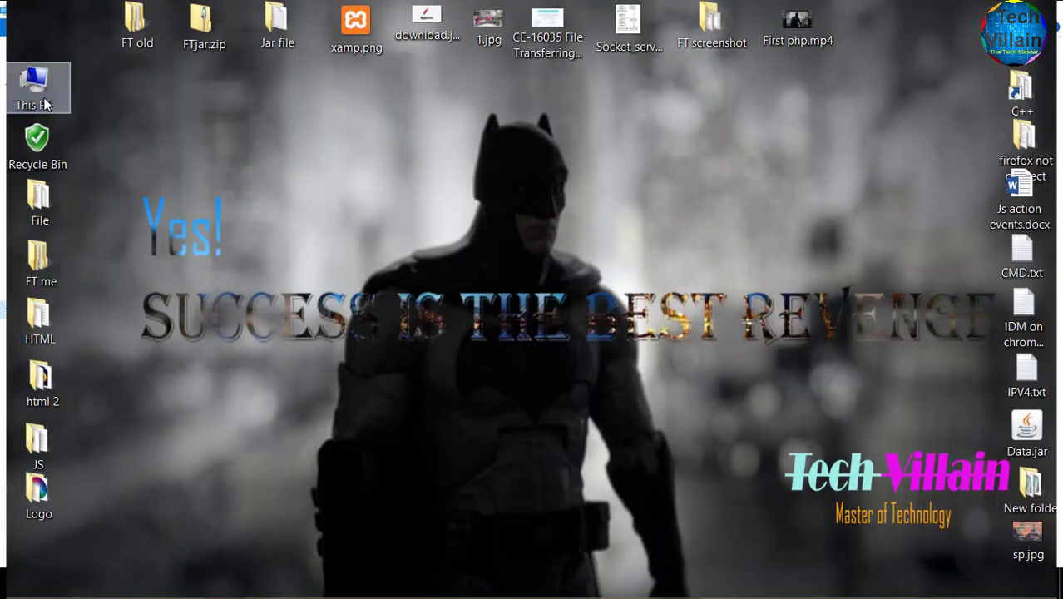
On PC-1, browse the Network location, check DESKTOP-8C8QKAH for shared folders, and return to the network list
{"action": "double_click", "coordinate": [42, 96]}
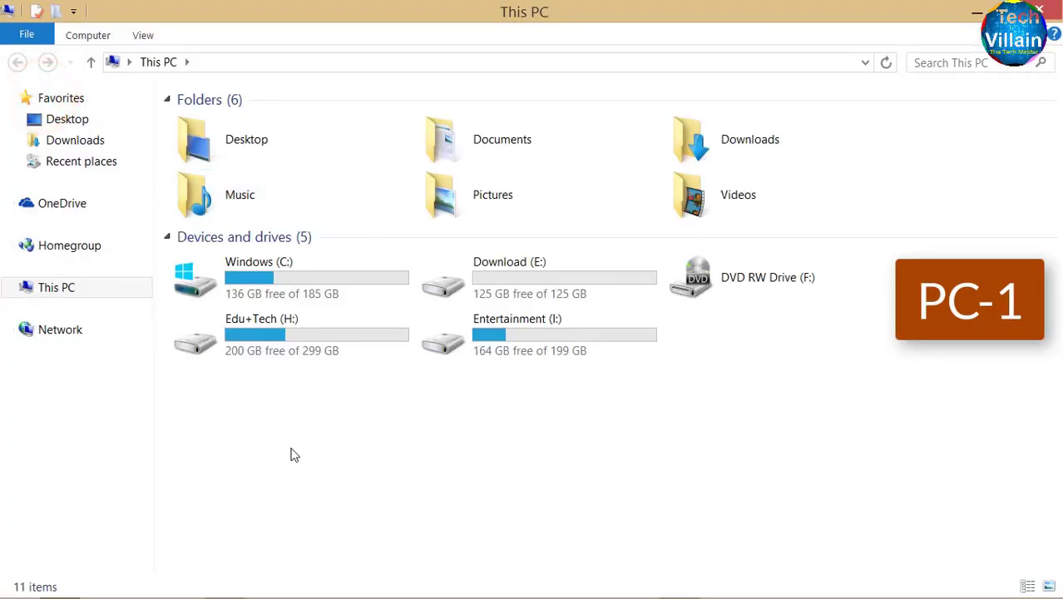
{"action": "left_click", "coordinate": [71, 299]}
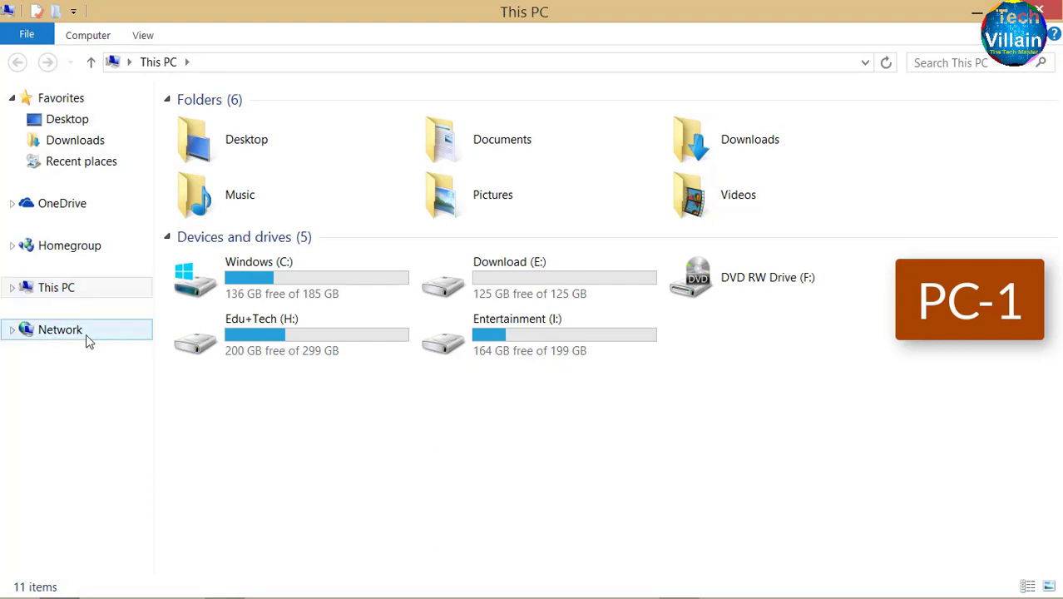
{"action": "left_click", "coordinate": [62, 330]}
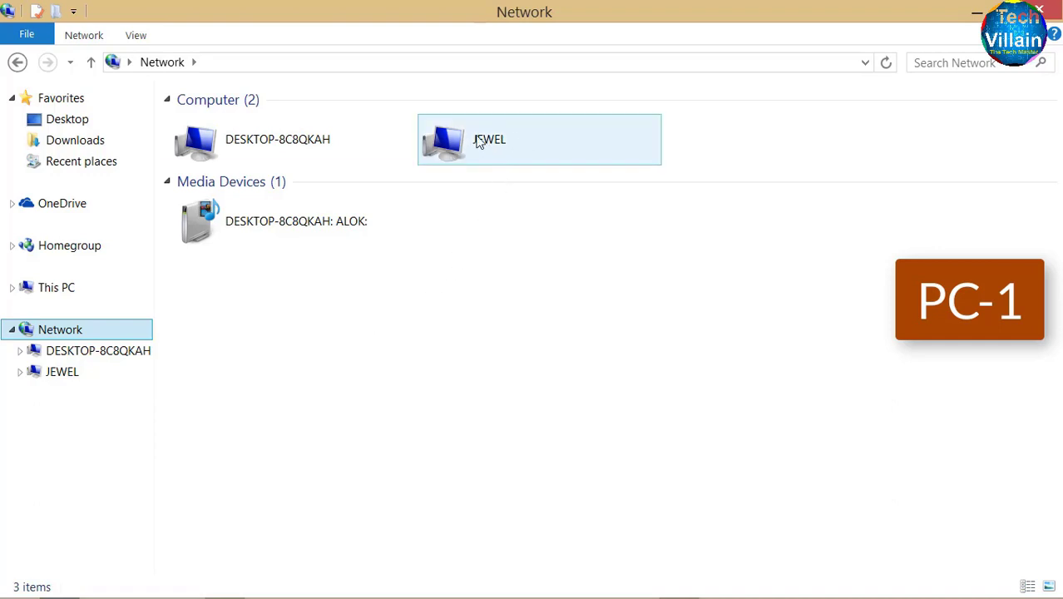
{"action": "double_click", "coordinate": [295, 142]}
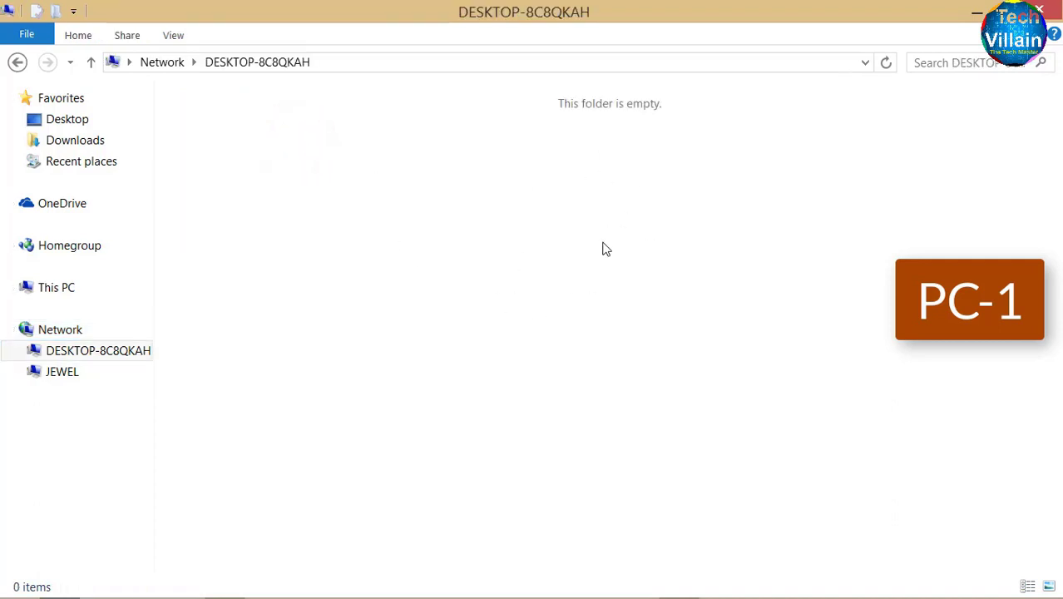
{"action": "left_click", "coordinate": [91, 65]}
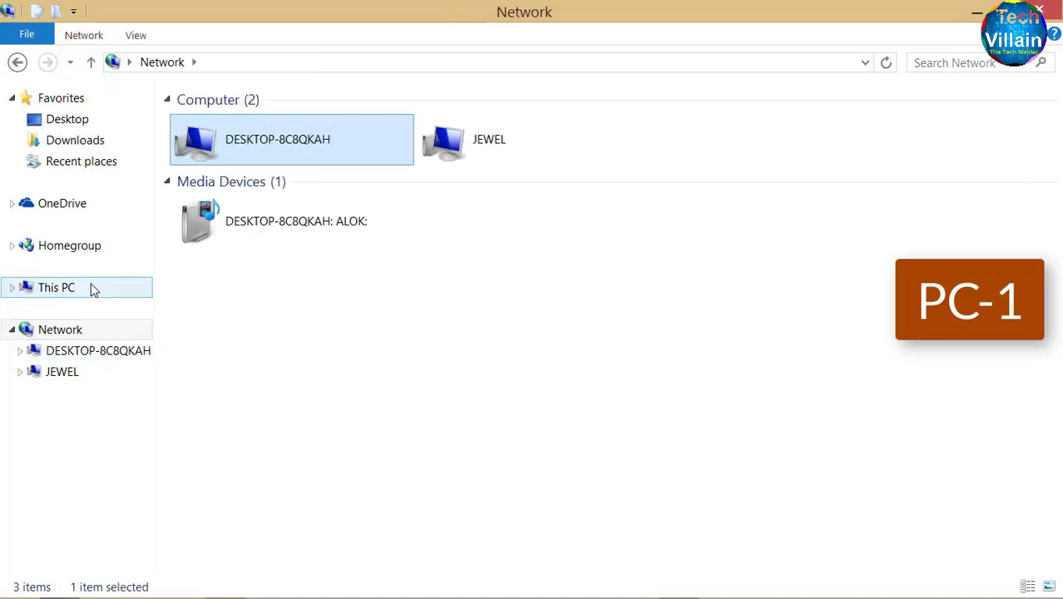
On PC-1, open the Edu+Tech (H:) drive, check the contents of the Book folder, and return to the drive's folder list
{"action": "left_click", "coordinate": [70, 295]}
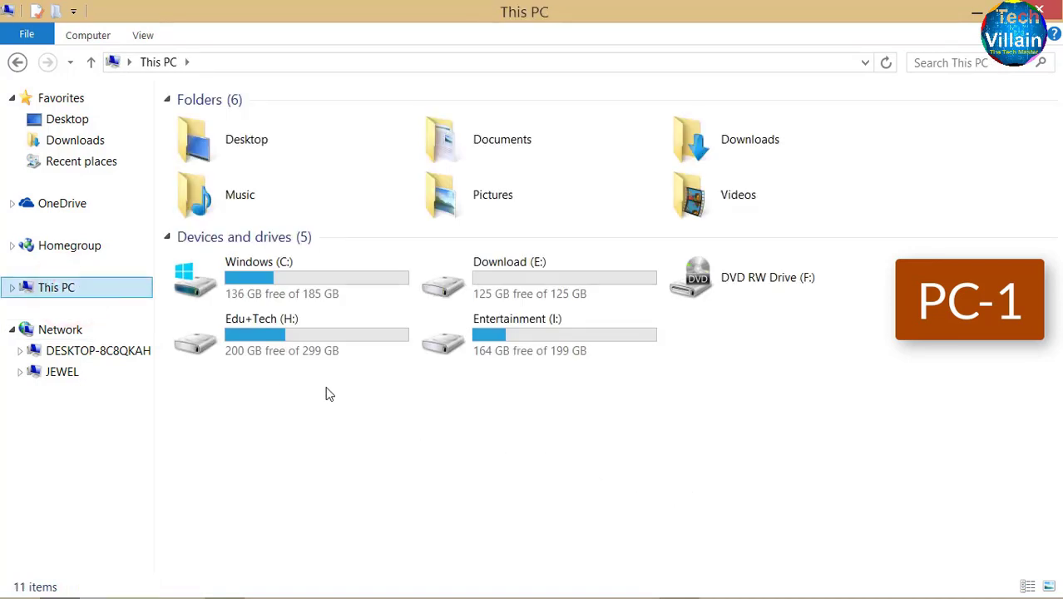
{"action": "left_click", "coordinate": [313, 351]}
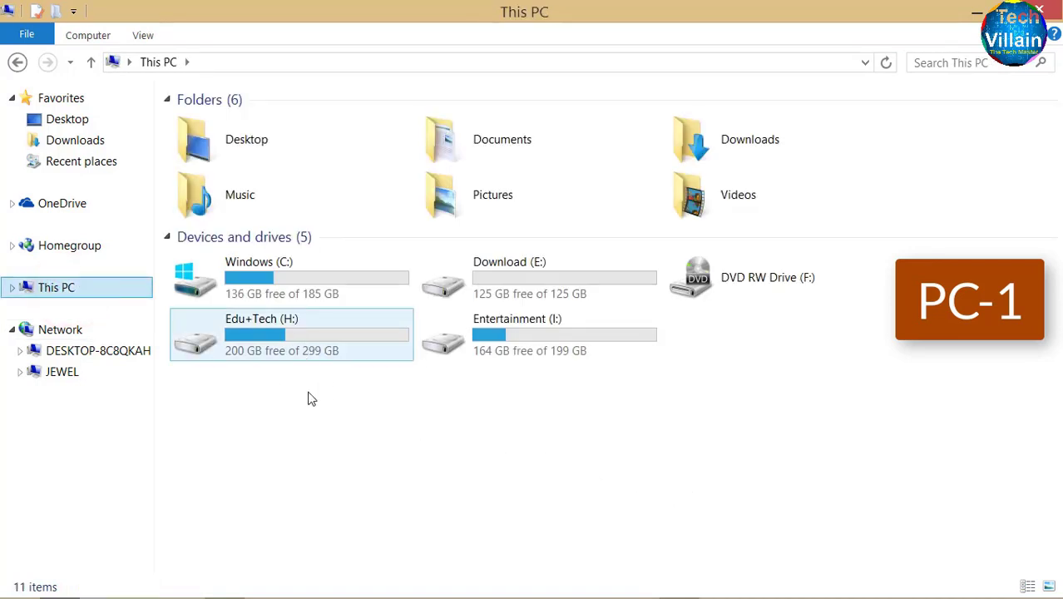
{"action": "double_click", "coordinate": [270, 337]}
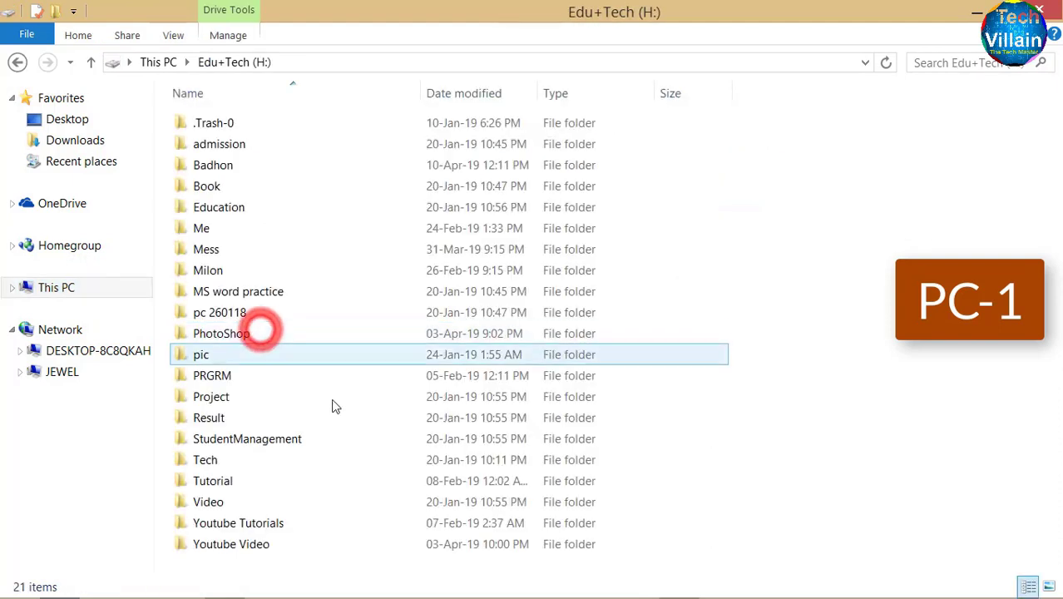
{"action": "left_click", "coordinate": [328, 185]}
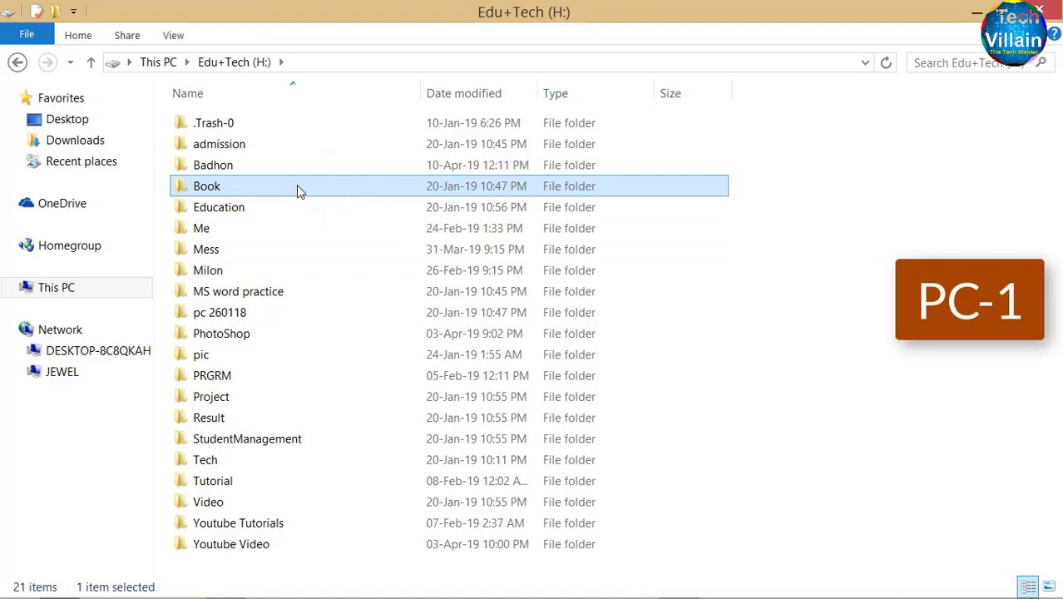
{"action": "double_click", "coordinate": [298, 187]}
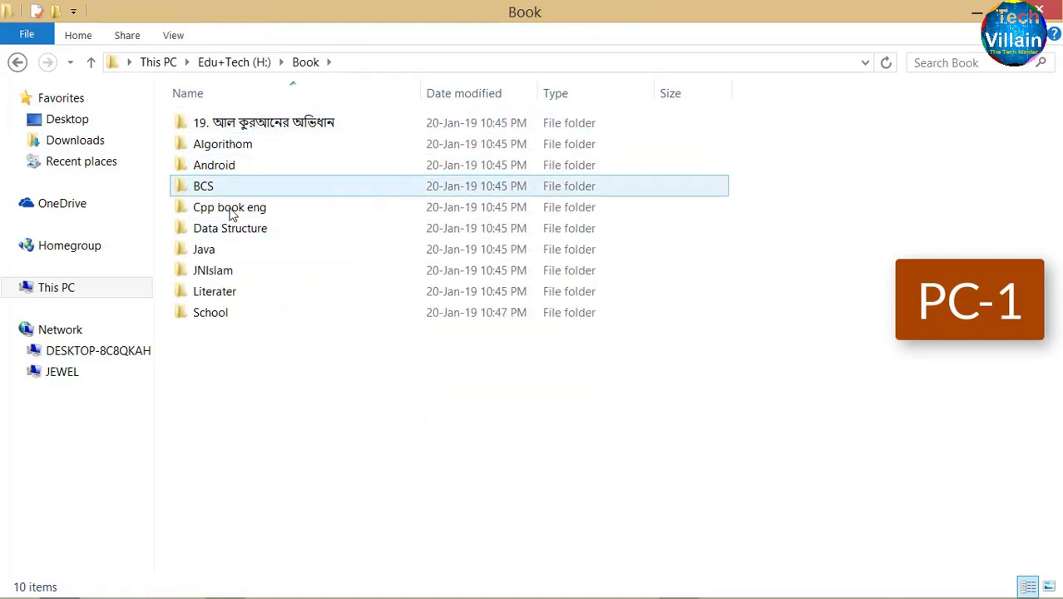
{"action": "left_click", "coordinate": [91, 62]}
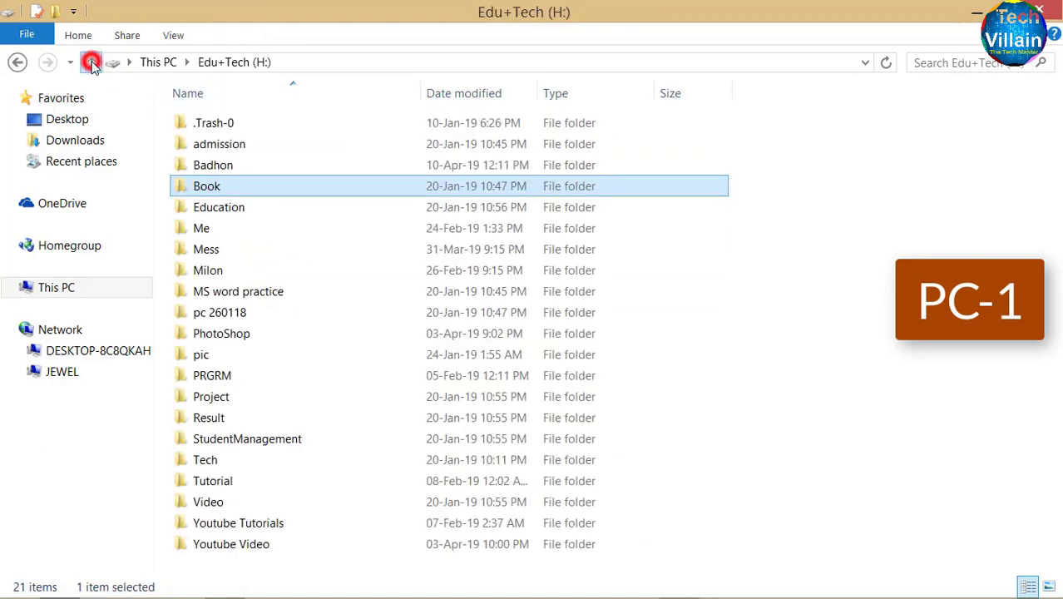
Share the Book folder with specific people, choosing Everyone, and close the File Sharing dialog
{"action": "right_click", "coordinate": [289, 187]}
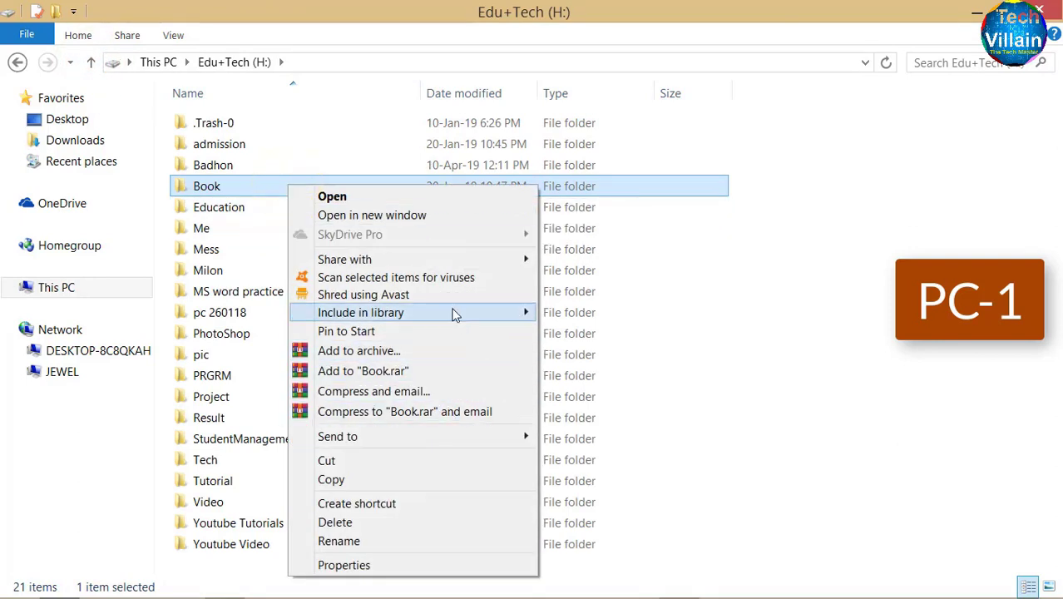
{"action": "mouse_move", "coordinate": [483, 260]}
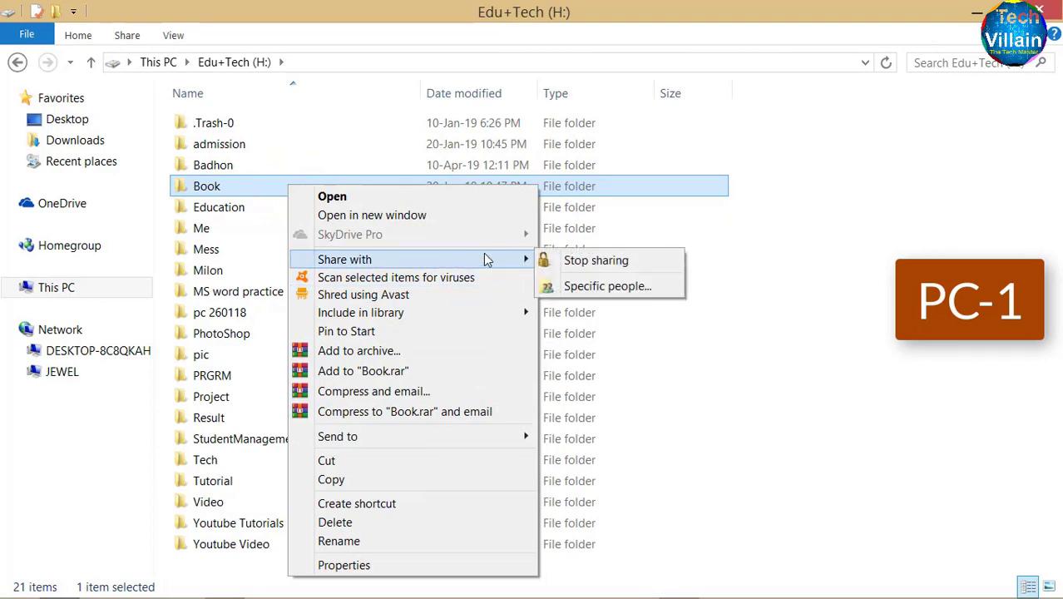
{"action": "left_click", "coordinate": [617, 287]}
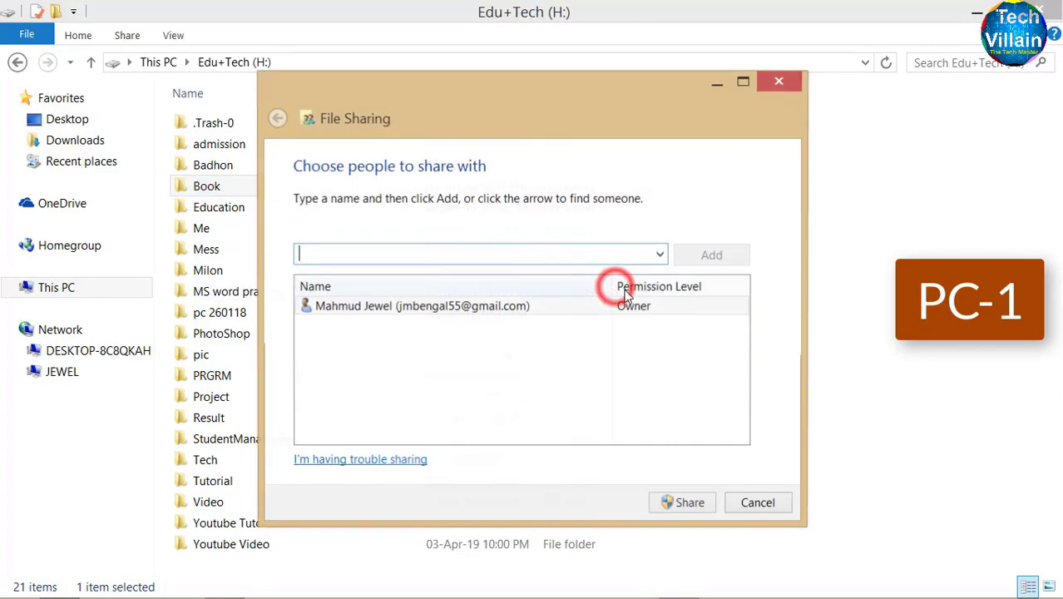
{"action": "left_click", "coordinate": [660, 257]}
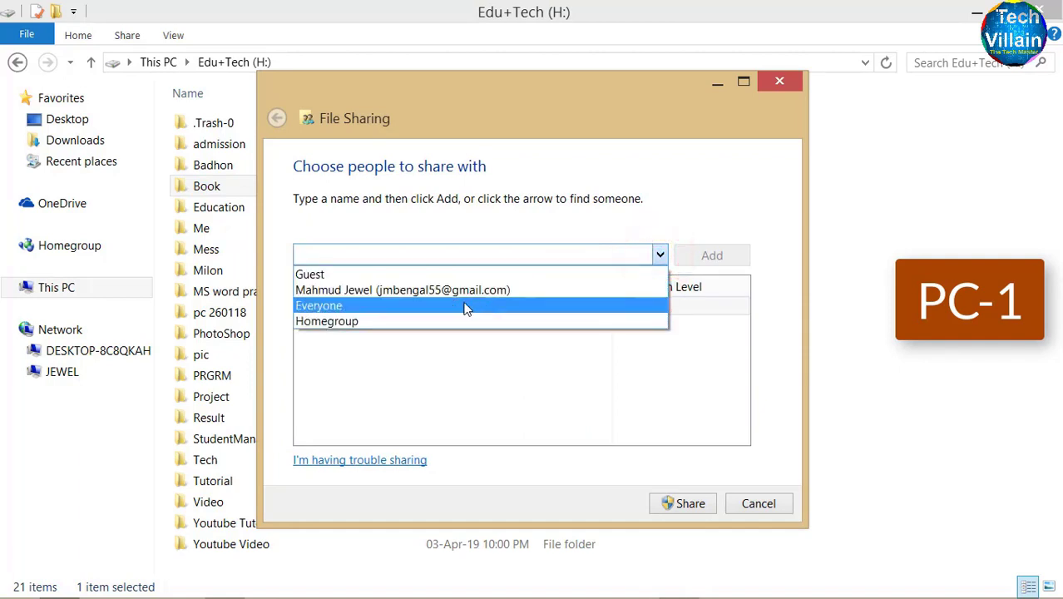
{"action": "left_click", "coordinate": [504, 309]}
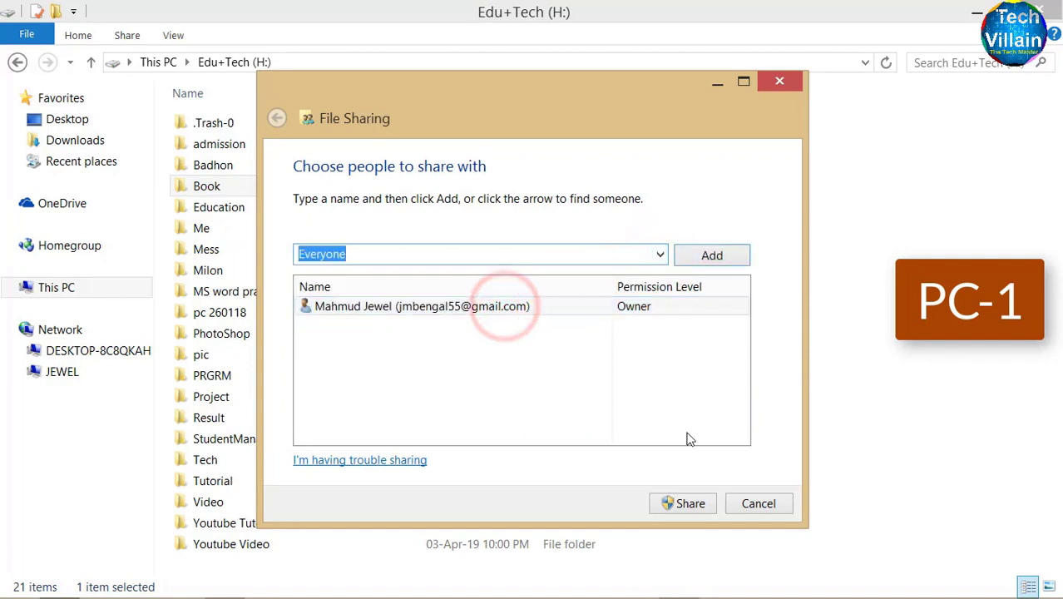
{"action": "left_click", "coordinate": [687, 506]}
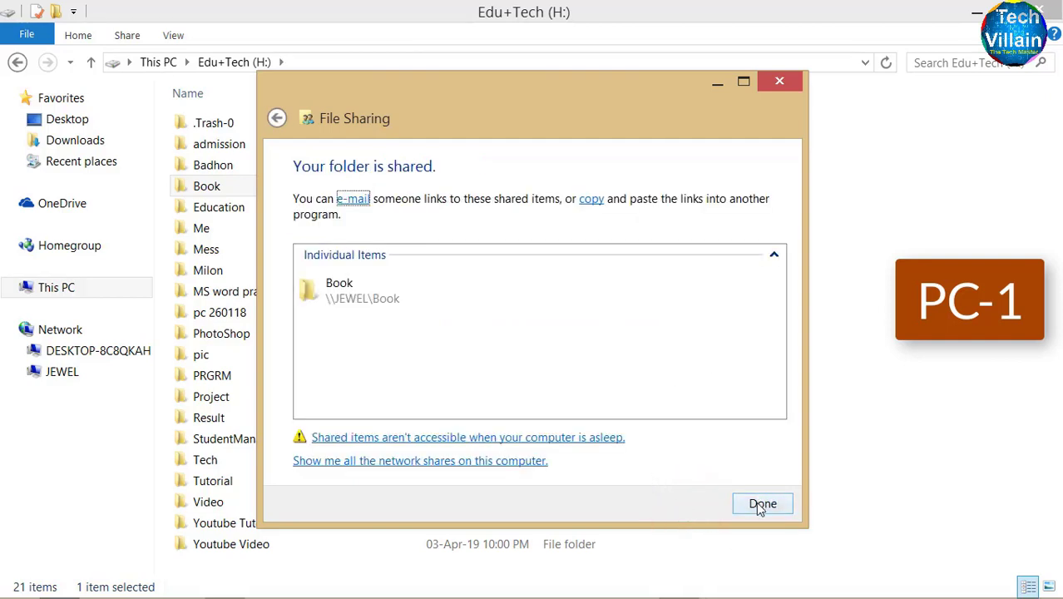
{"action": "left_click", "coordinate": [759, 506]}
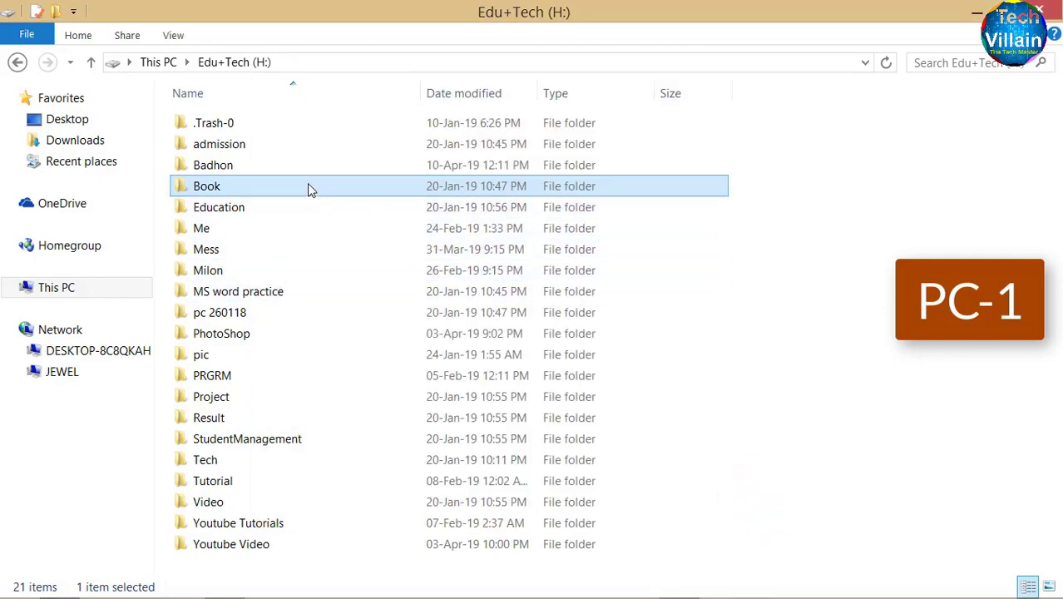
{"action": "mouse_move", "coordinate": [307, 186]}
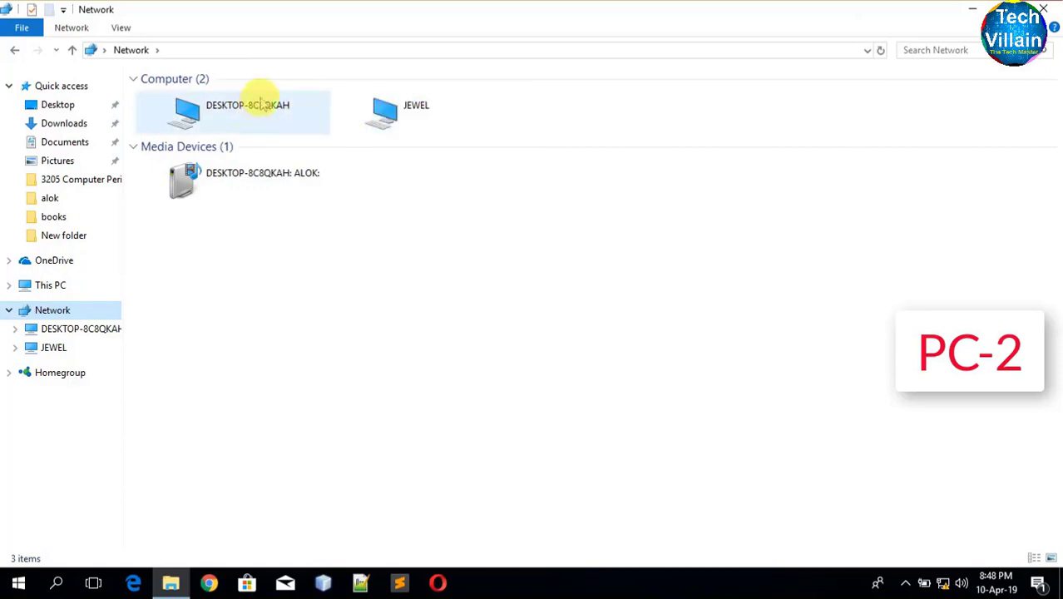
On PC-2, try to open the Book folder shared by PC-1, dismiss the network error, and return to the network list
{"action": "double_click", "coordinate": [419, 111]}
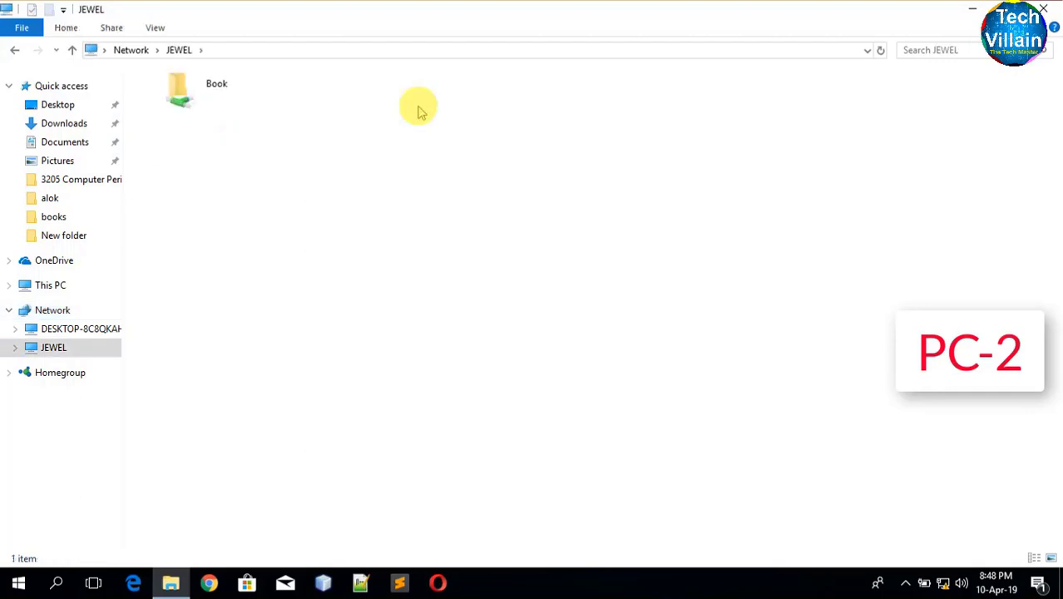
{"action": "double_click", "coordinate": [218, 87]}
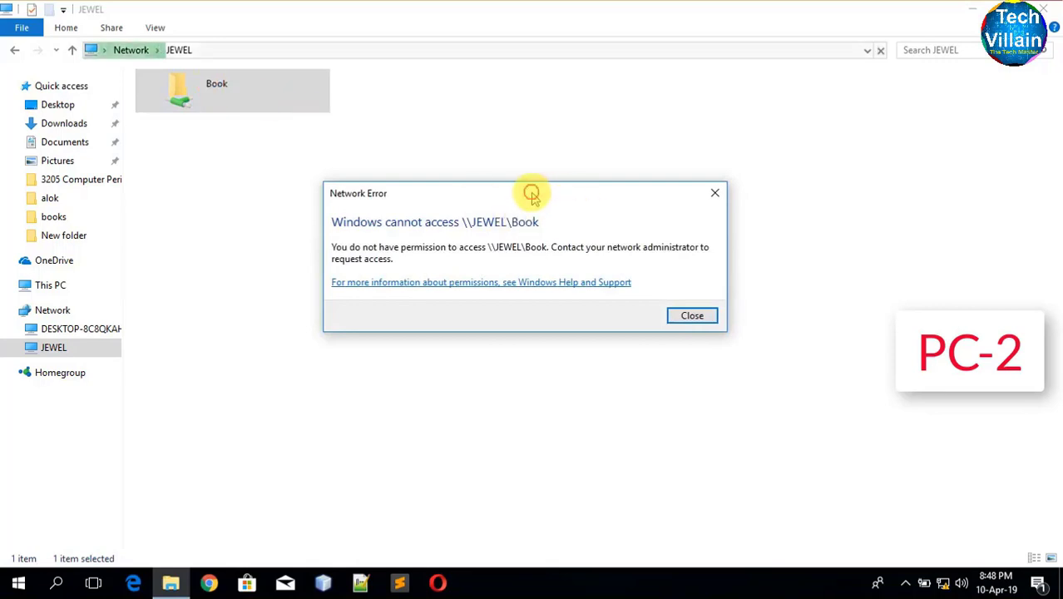
{"action": "left_click_drag", "start_coordinate": [532, 195], "coordinate": [519, 129]}
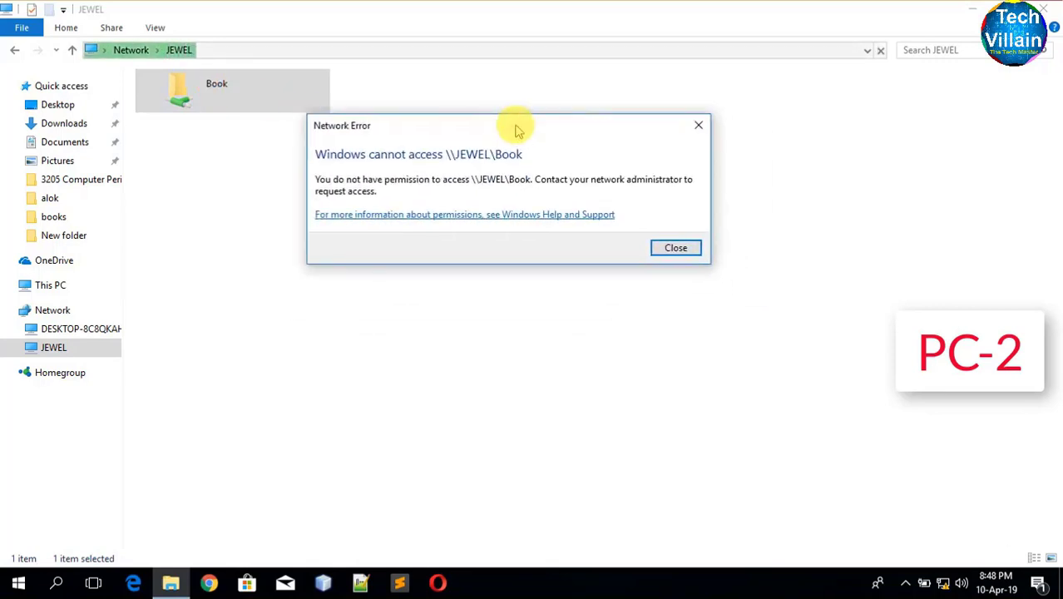
{"action": "left_click", "coordinate": [698, 126]}
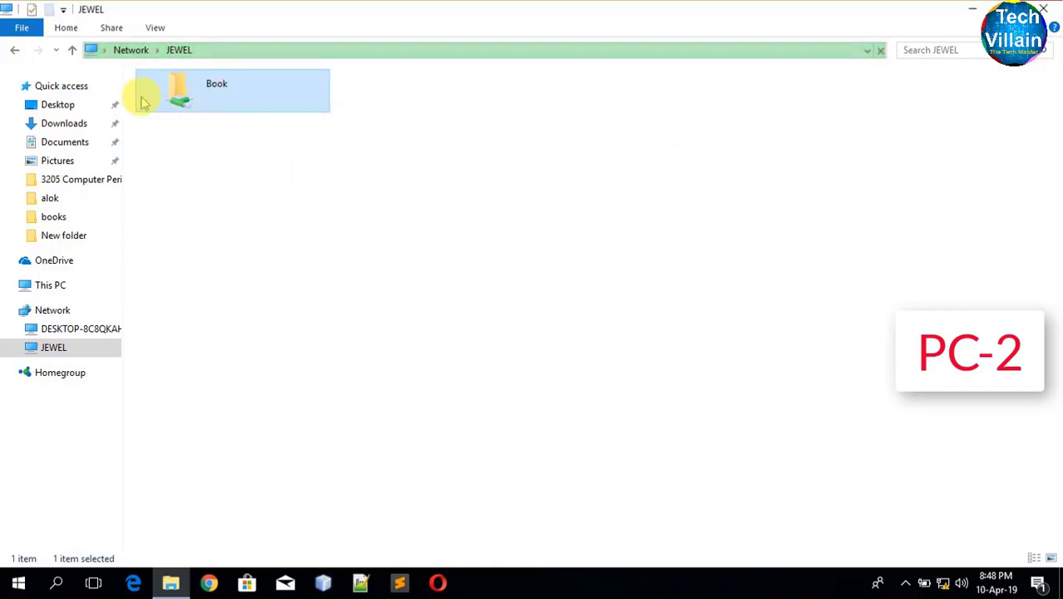
{"action": "left_click", "coordinate": [72, 51]}
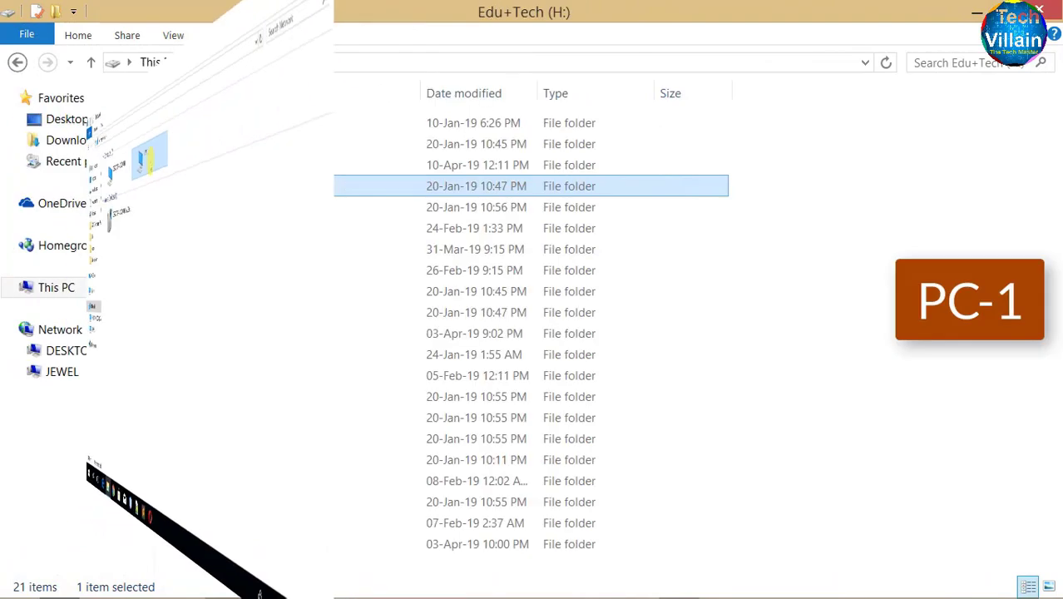
On PC-1, open the security permissions of the Book folder for editing
{"action": "left_click", "coordinate": [243, 208], "text": "ctrl"}
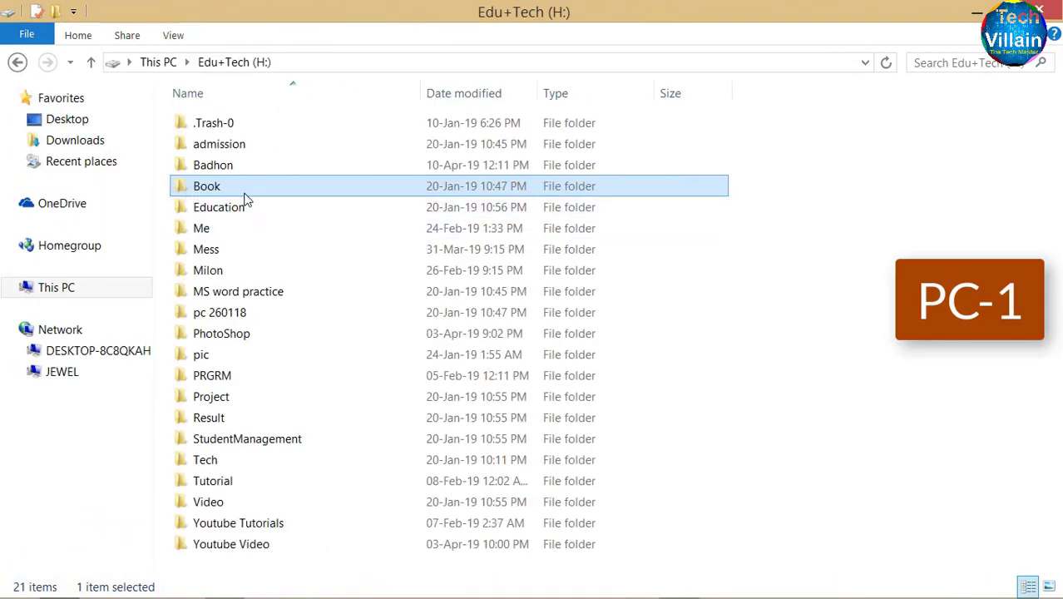
{"action": "mouse_move", "coordinate": [263, 197]}
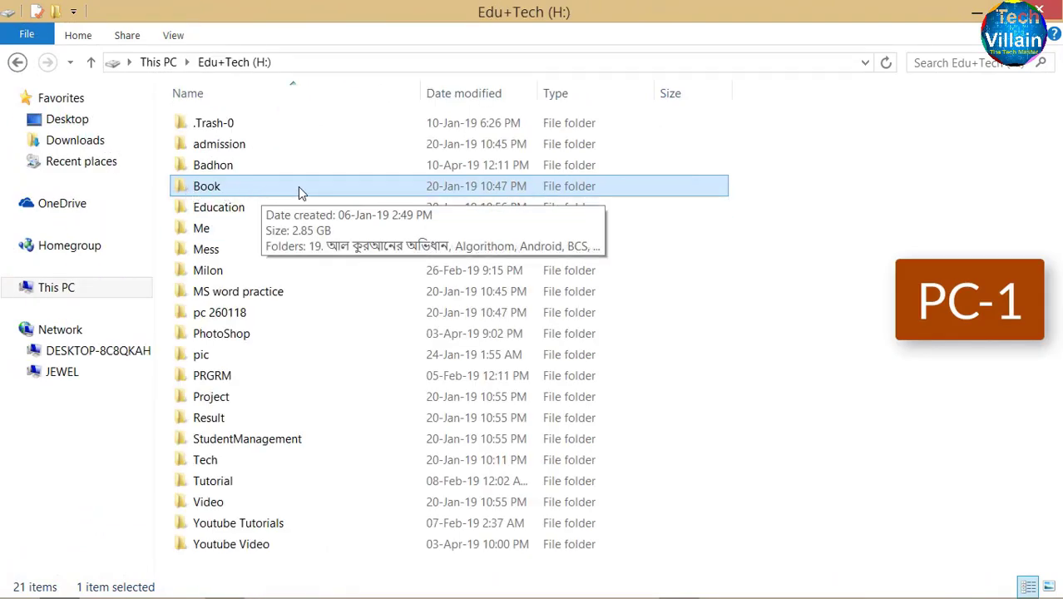
{"action": "right_click", "coordinate": [299, 188]}
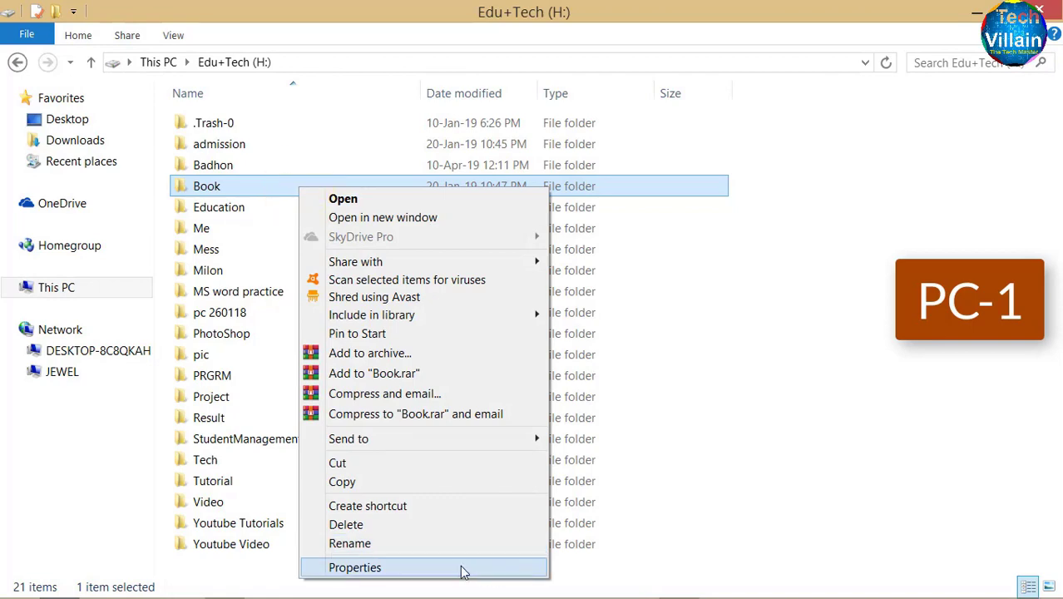
{"action": "left_click", "coordinate": [446, 571]}
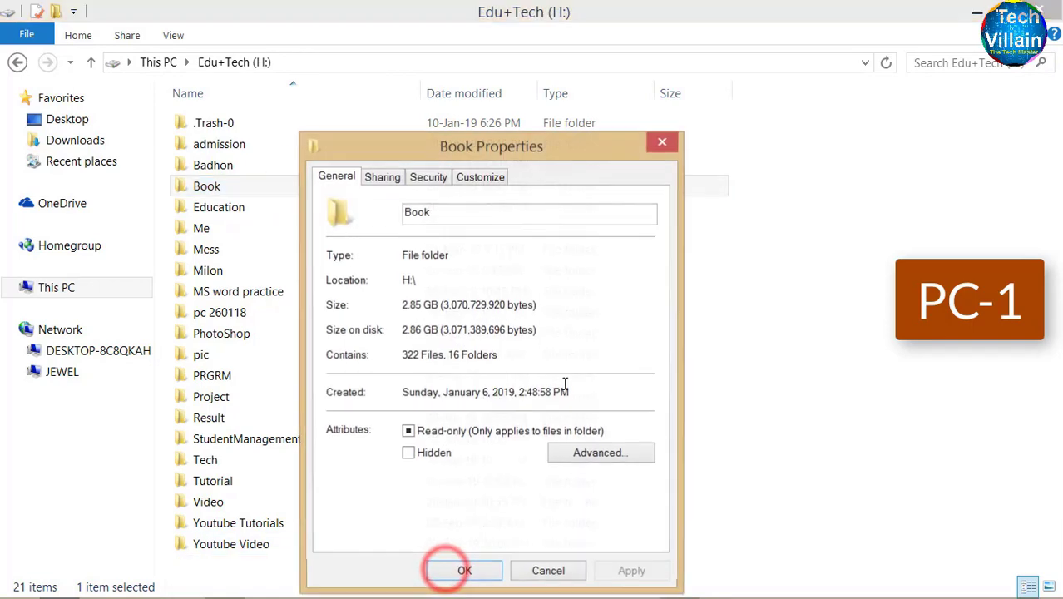
{"action": "left_click", "coordinate": [429, 178]}
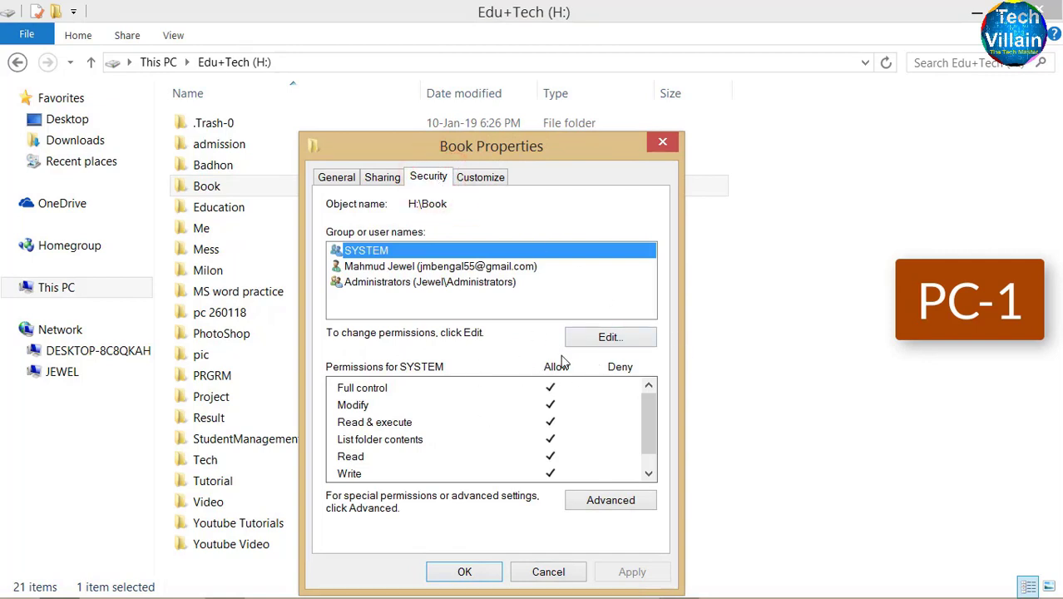
{"action": "left_click", "coordinate": [610, 338]}
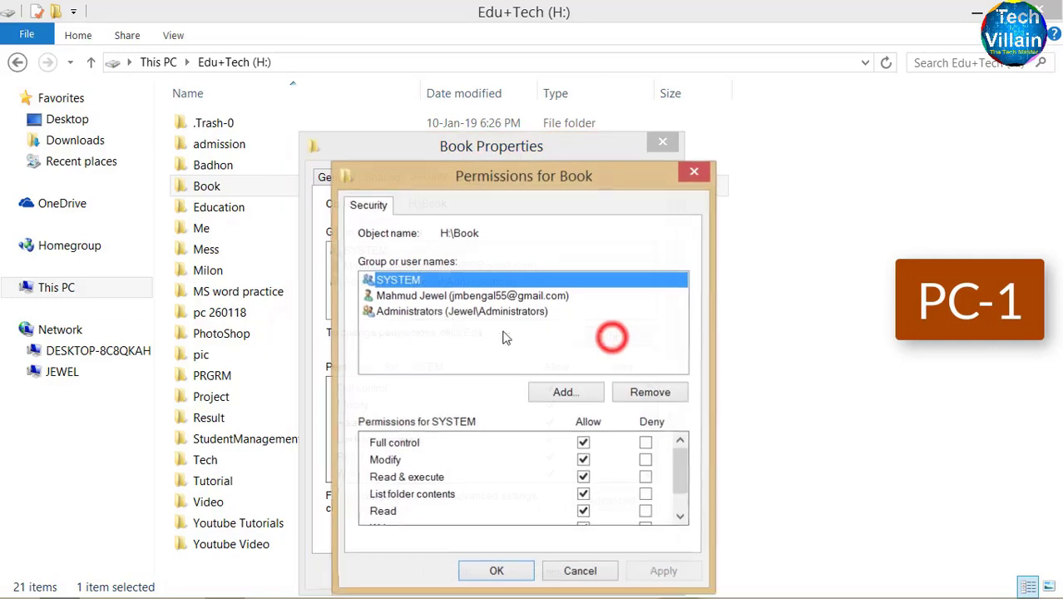
Find the Everyone group among the available users and groups and add it to the Book folder's permissions
{"action": "left_click", "coordinate": [564, 392]}
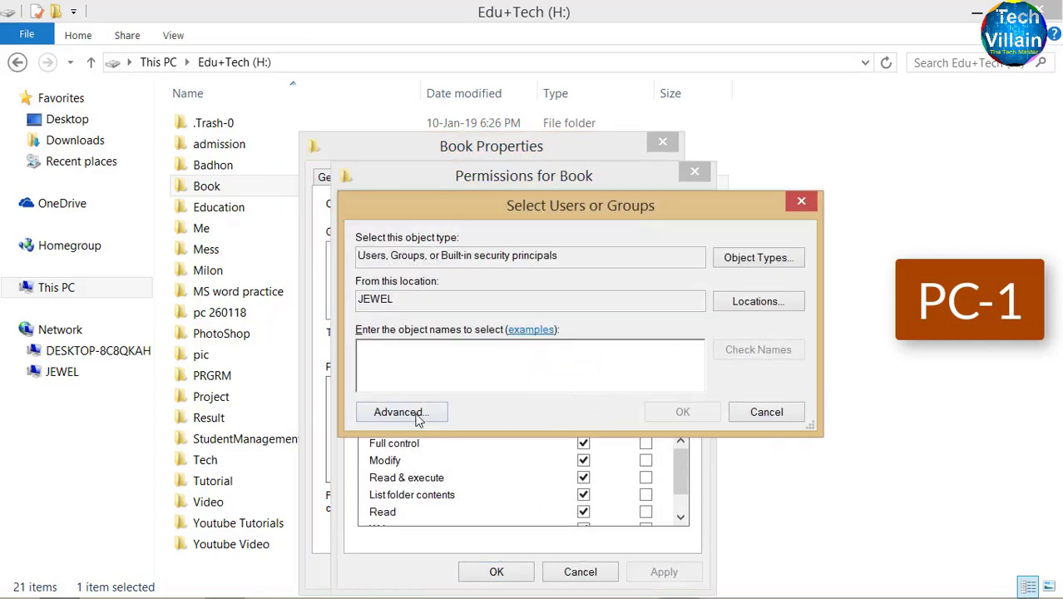
{"action": "left_click", "coordinate": [416, 414]}
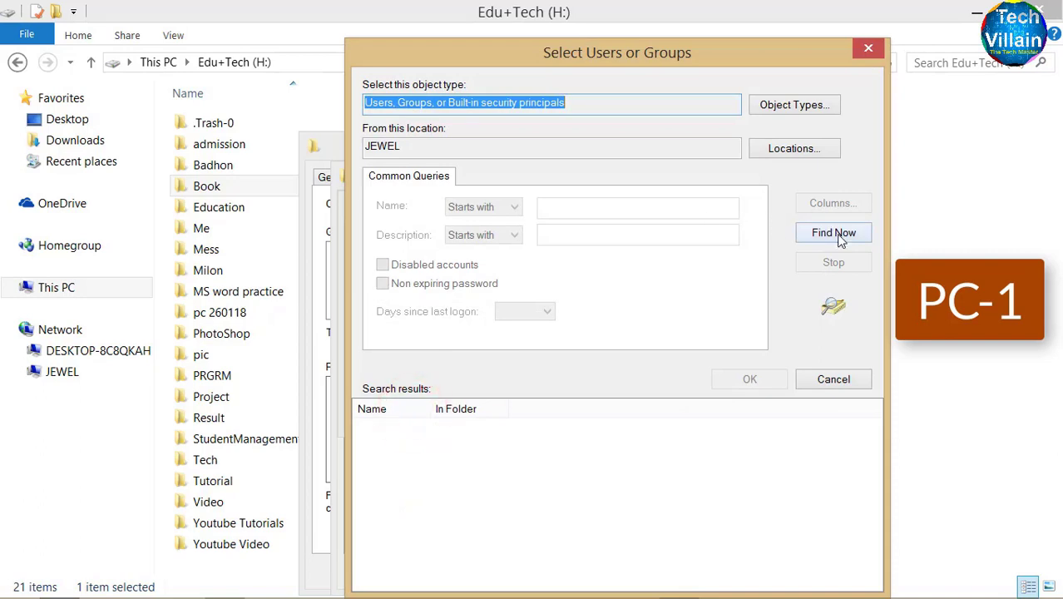
{"action": "left_click", "coordinate": [838, 235]}
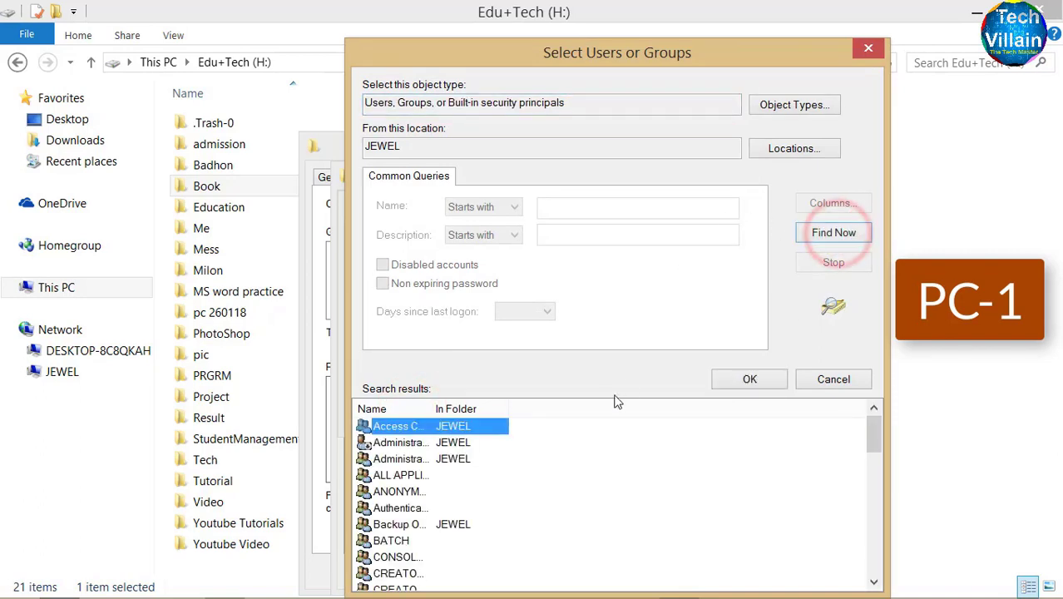
{"action": "scroll", "coordinate": [574, 423], "scroll_direction": "down", "scroll_amount": 5}
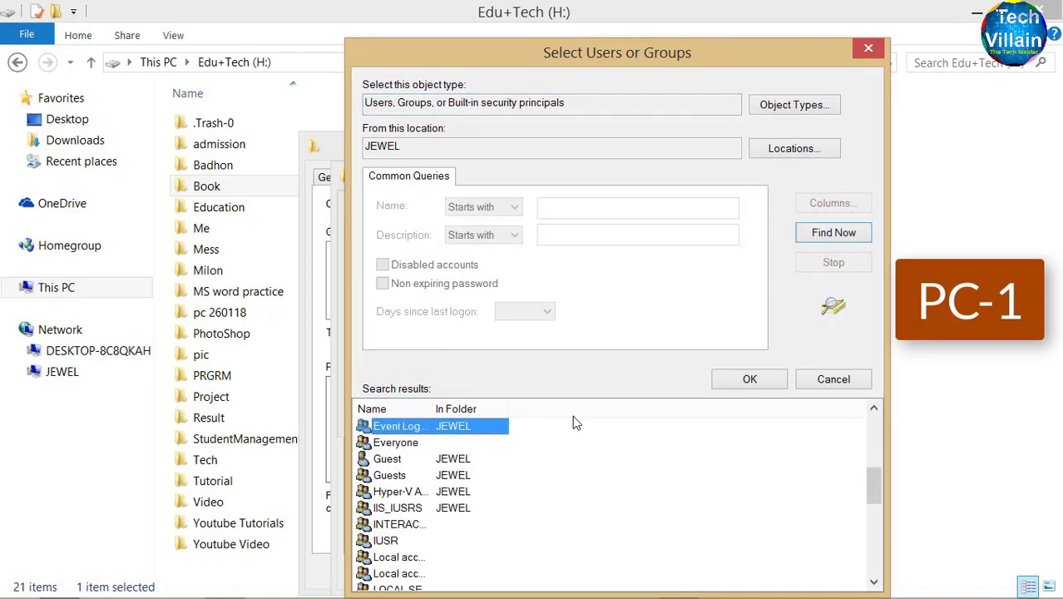
{"action": "left_click", "coordinate": [510, 449]}
{"action": "left_click", "coordinate": [413, 447]}
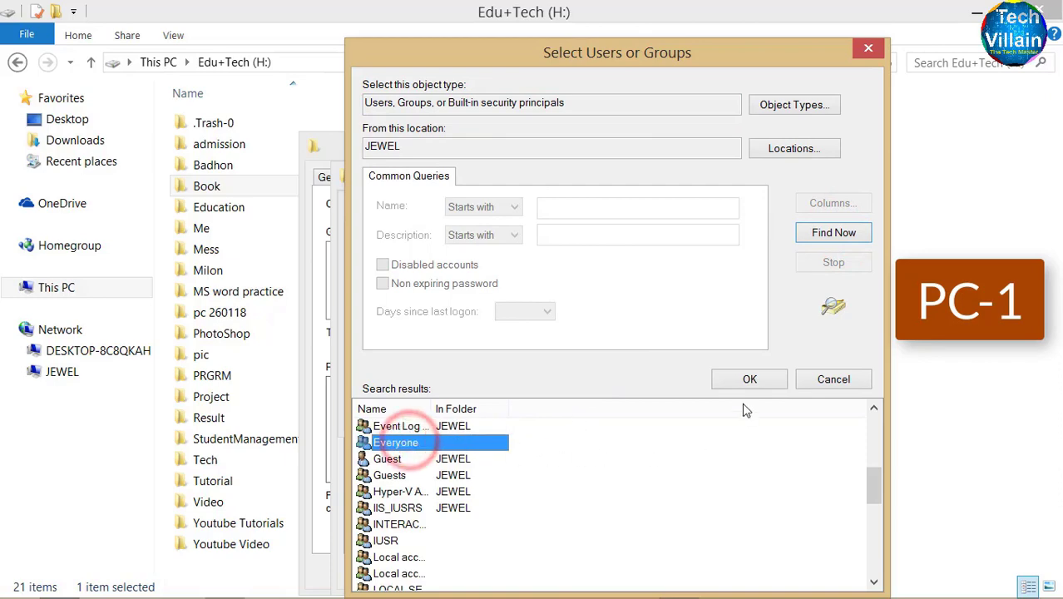
{"action": "left_click", "coordinate": [753, 380]}
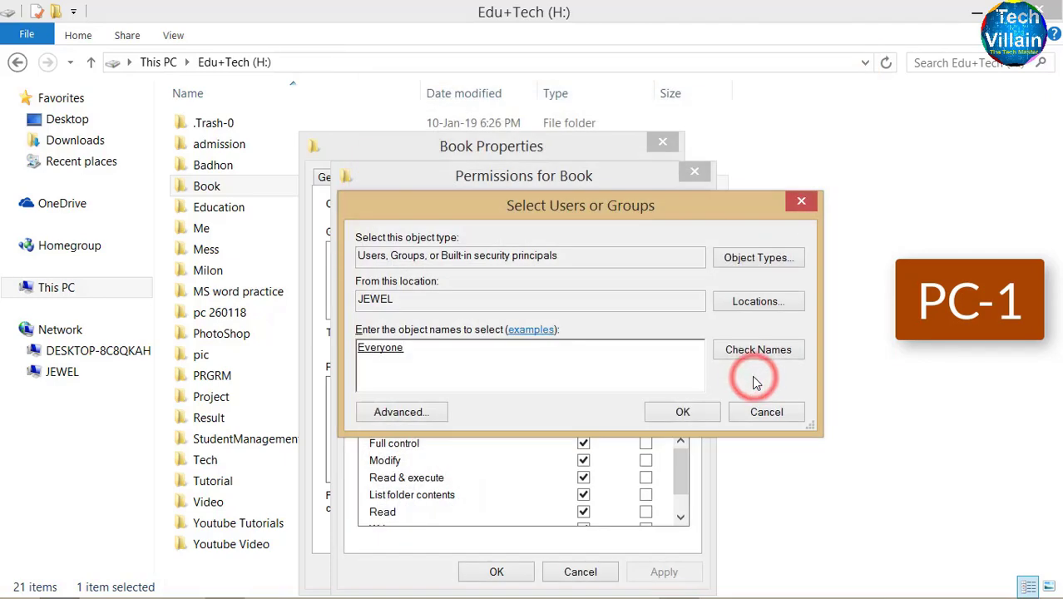
{"action": "left_click", "coordinate": [671, 413]}
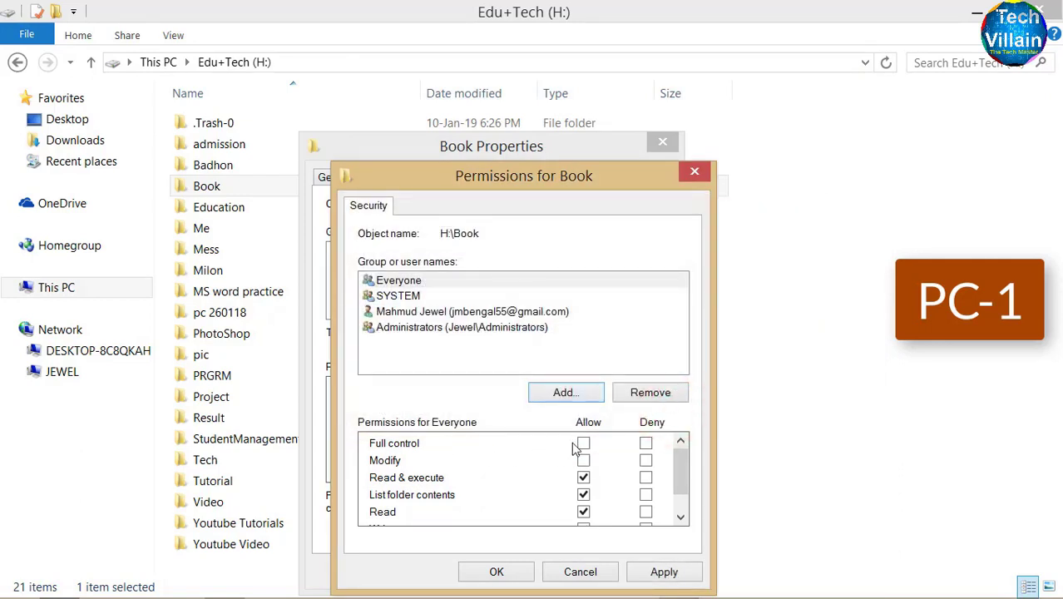
Allow Everyone full control of the Book folder, apply the change, and close the permissions dialog
{"action": "left_click", "coordinate": [584, 443]}
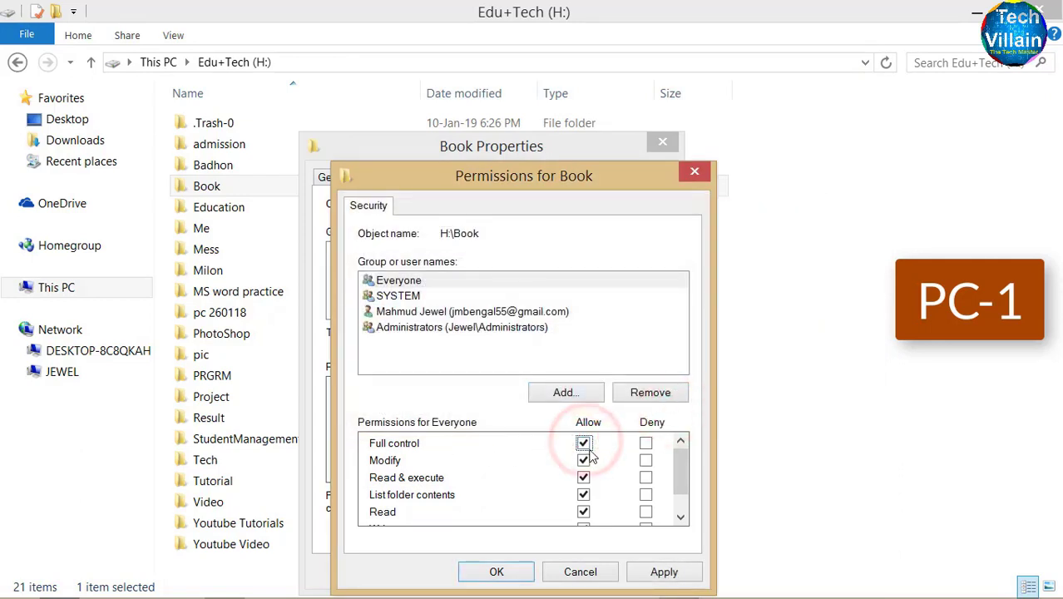
{"action": "scroll", "coordinate": [625, 490], "scroll_direction": "down", "scroll_amount": 1}
{"action": "left_click", "coordinate": [665, 572]}
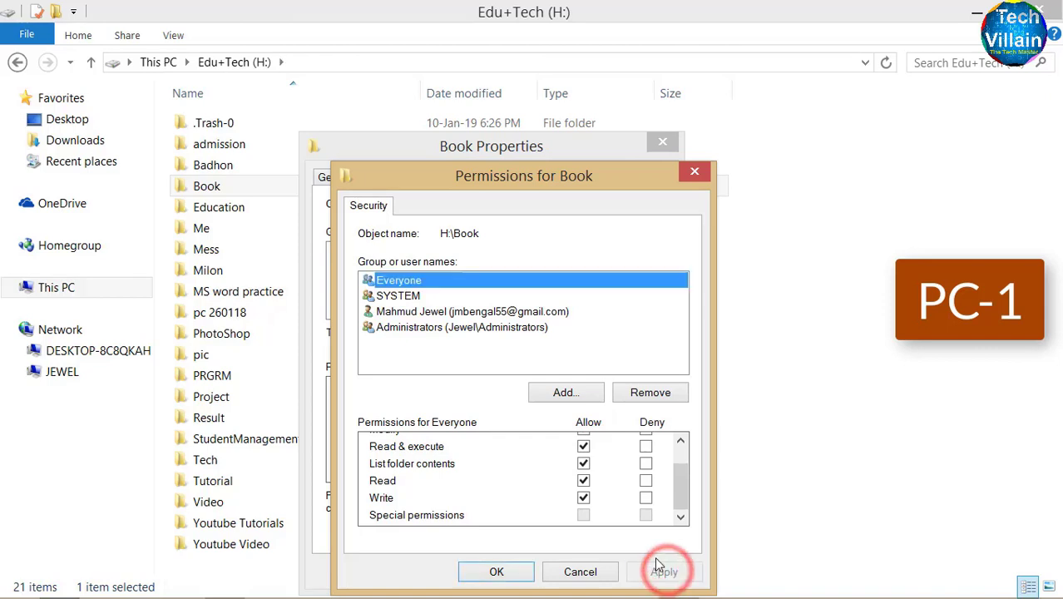
{"action": "left_click", "coordinate": [495, 570]}
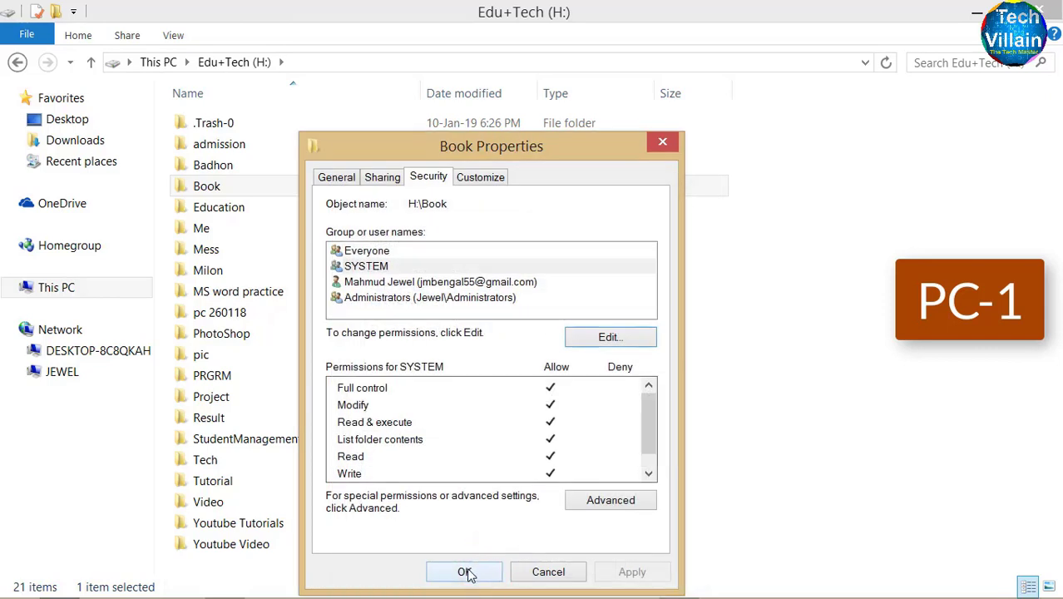
Confirm the Book folder's properties on PC-1, and on PC-2 open the Book folder shared by PC-1
{"action": "left_click", "coordinate": [465, 572]}
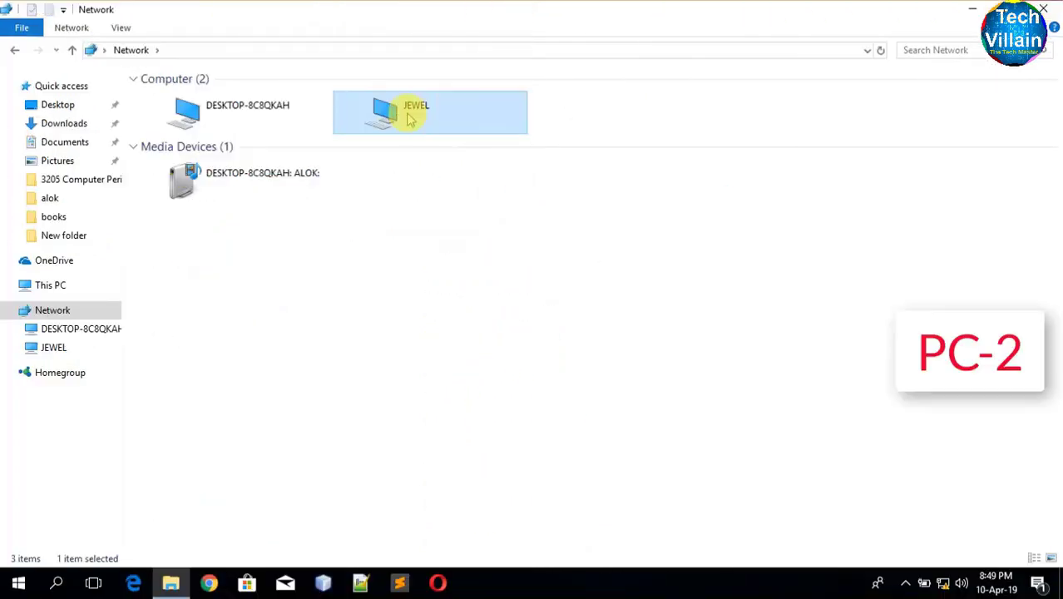
{"action": "double_click", "coordinate": [408, 117]}
{"action": "double_click", "coordinate": [209, 83]}
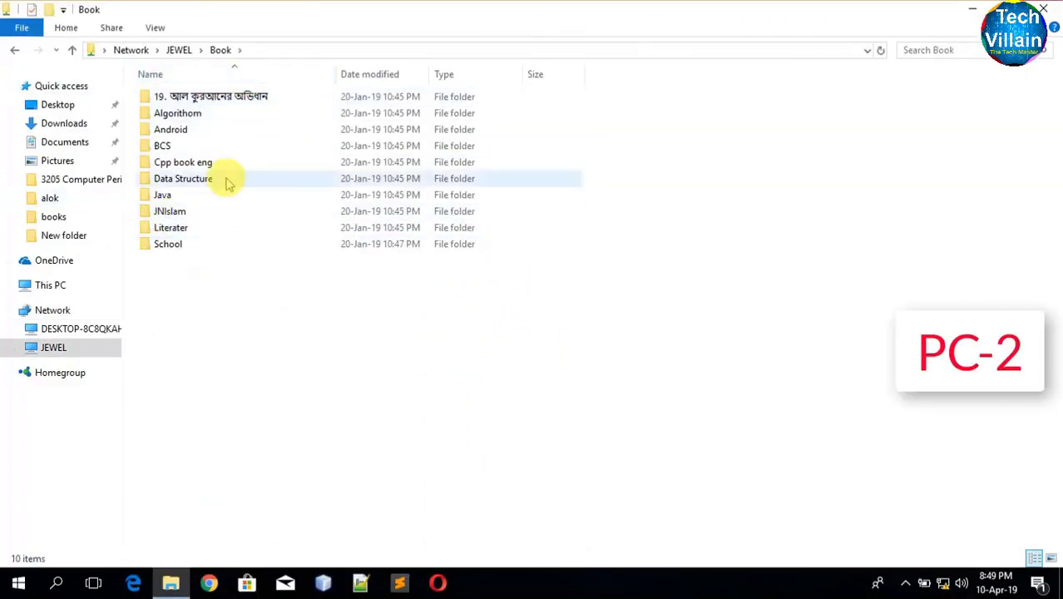
Look inside the 19. আল কুরআনের অভিধান and School subfolders, returning to the shared Book folder
{"action": "double_click", "coordinate": [238, 98]}
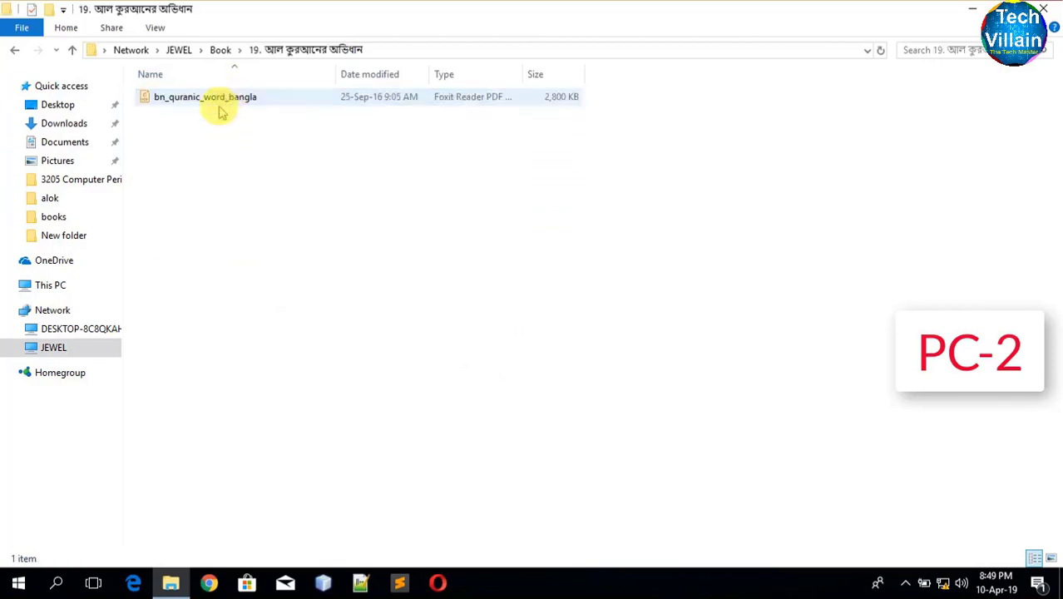
{"action": "left_click", "coordinate": [72, 50]}
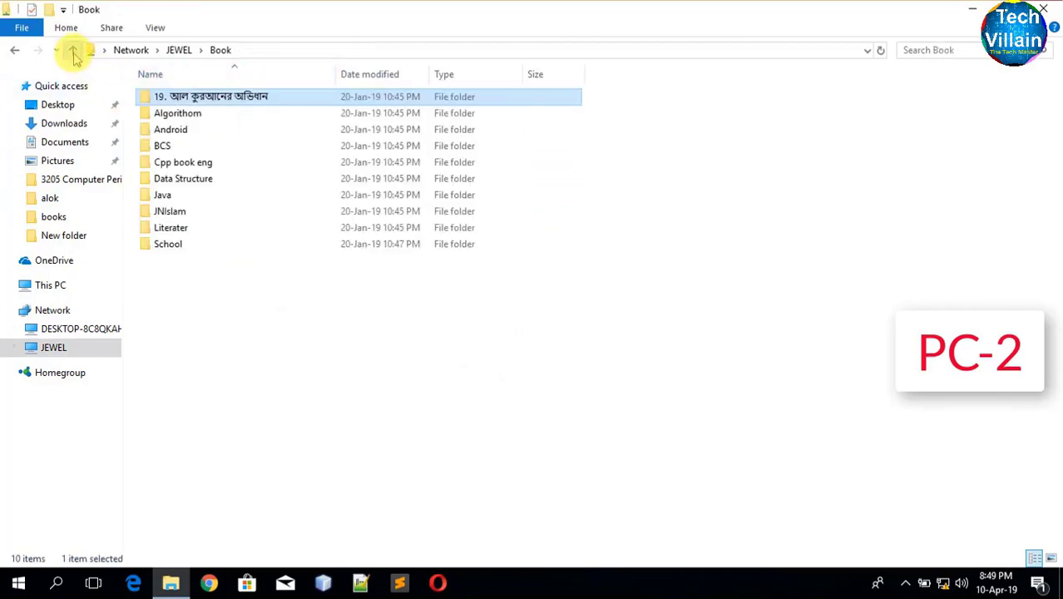
{"action": "double_click", "coordinate": [225, 245]}
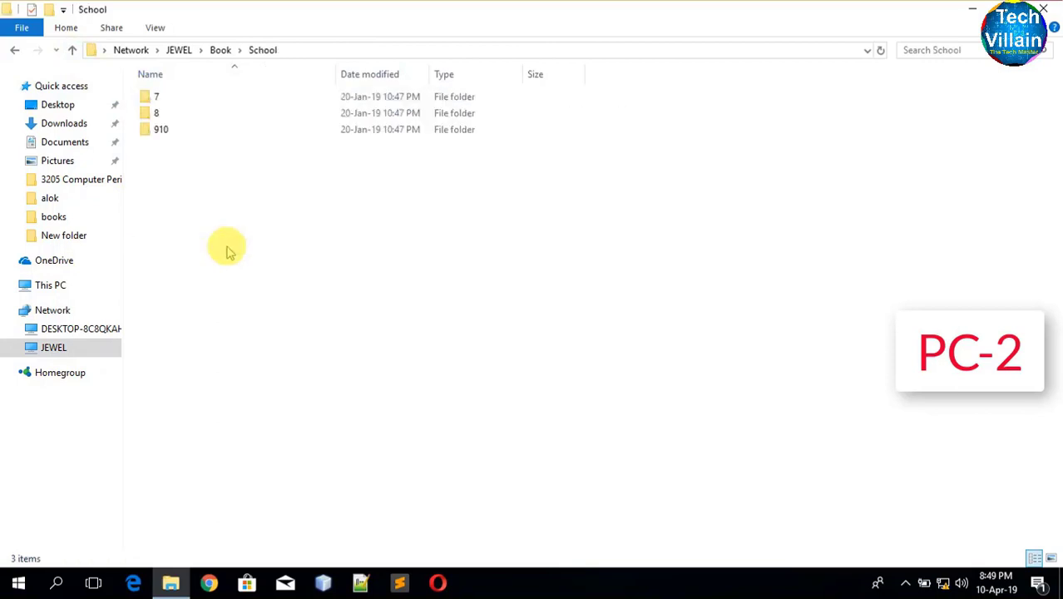
{"action": "left_click", "coordinate": [72, 50]}
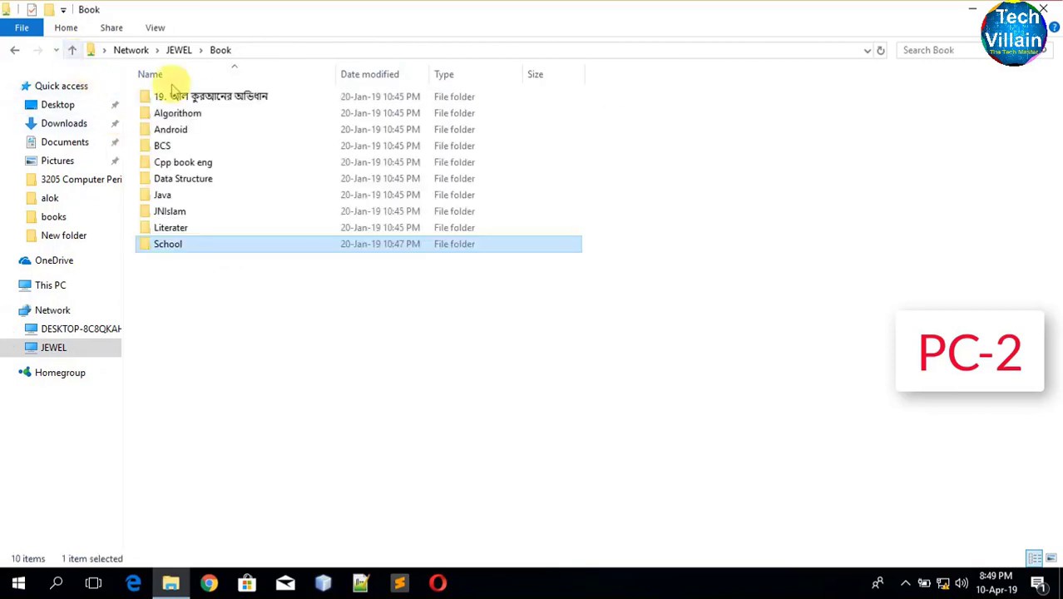
Copy the bn_quranic_word_bangla file from the 19. আল কুরআনের অভিধান subfolder to PC-2's desktop and move its icon into an empty area
{"action": "double_click", "coordinate": [249, 99]}
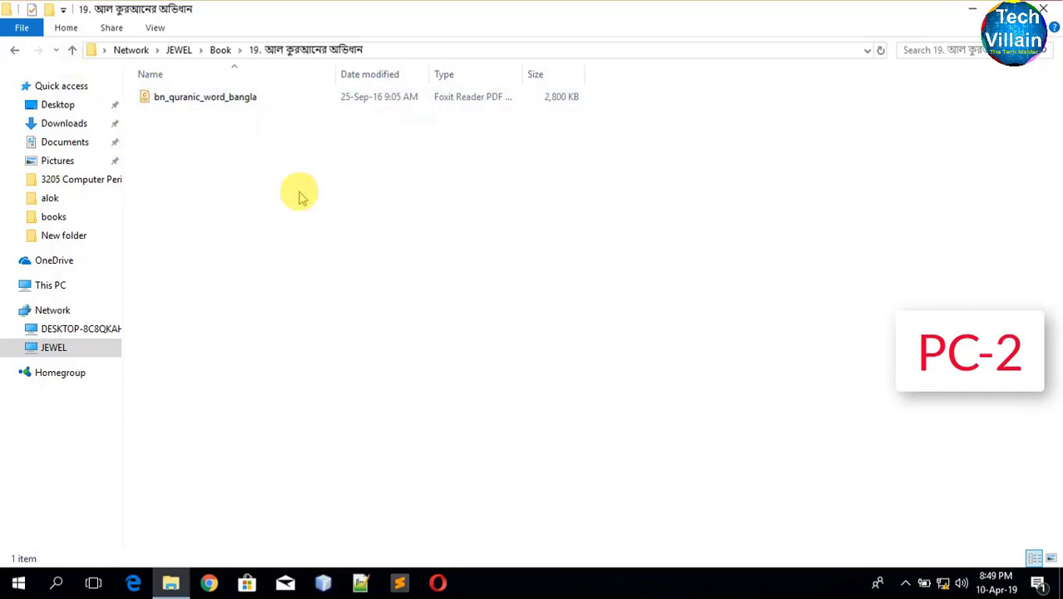
{"action": "left_click", "coordinate": [263, 99]}
{"action": "right_click", "coordinate": [263, 101]}
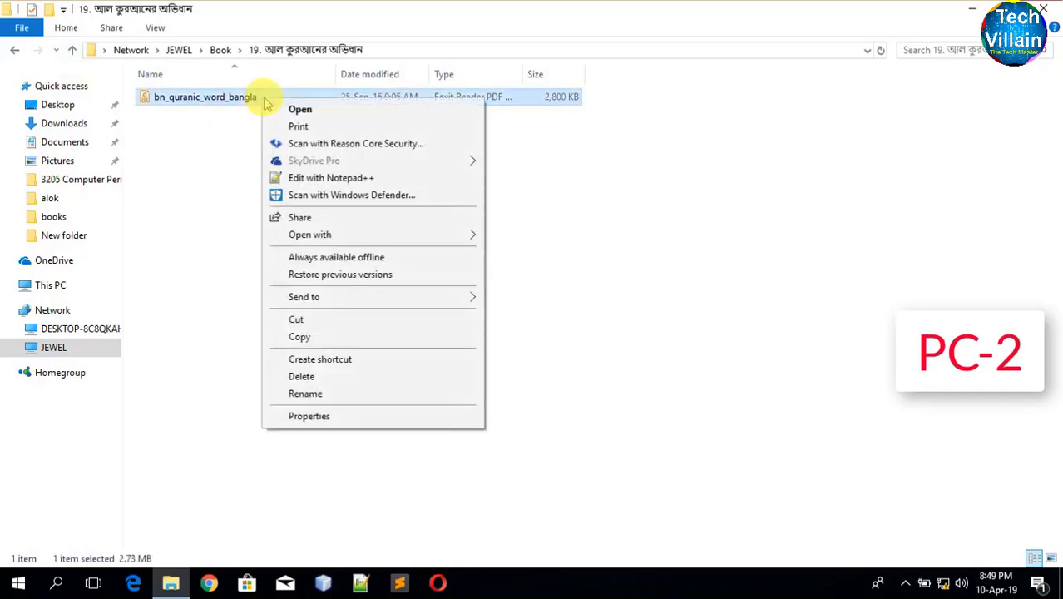
{"action": "left_click", "coordinate": [335, 336]}
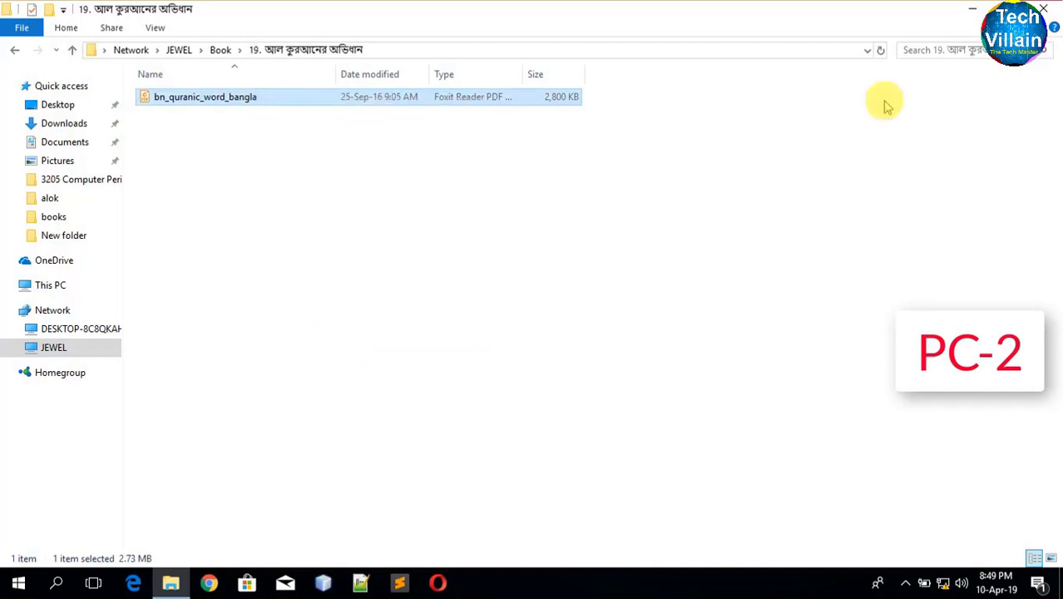
{"action": "left_click", "coordinate": [972, 9]}
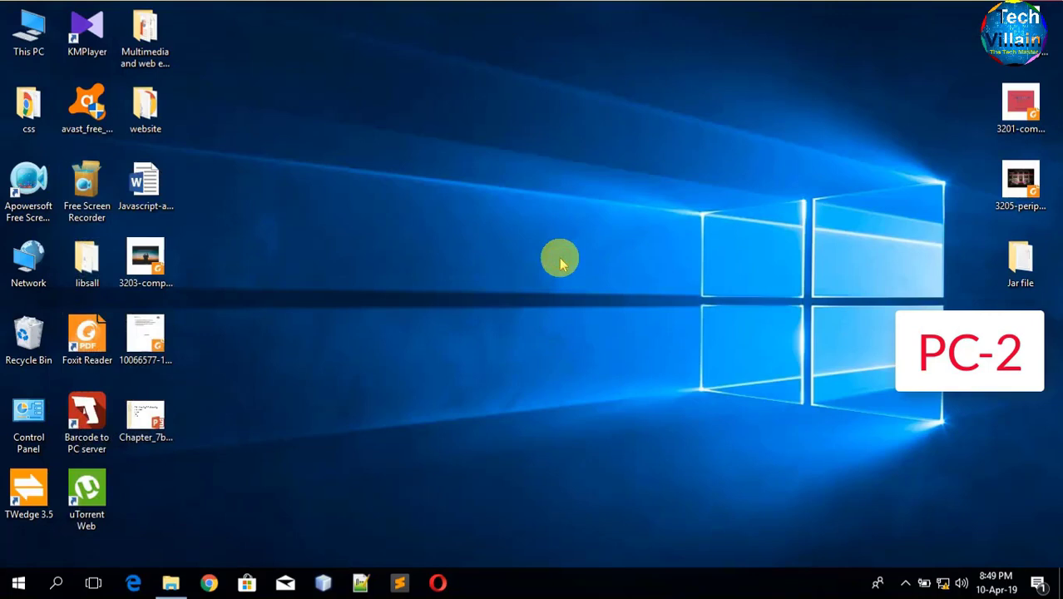
{"action": "right_click", "coordinate": [447, 157]}
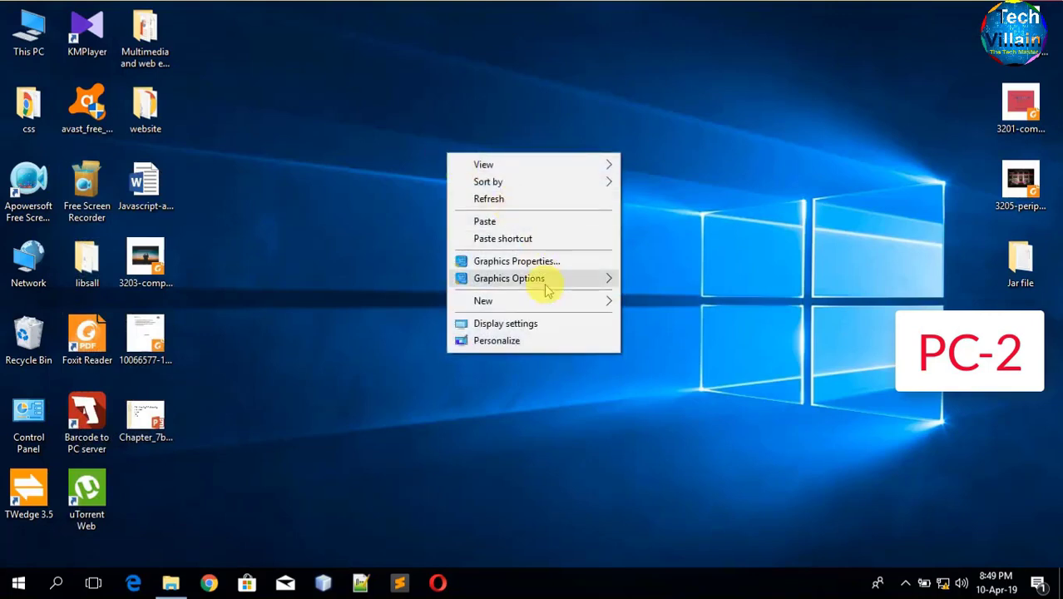
{"action": "left_click", "coordinate": [541, 223]}
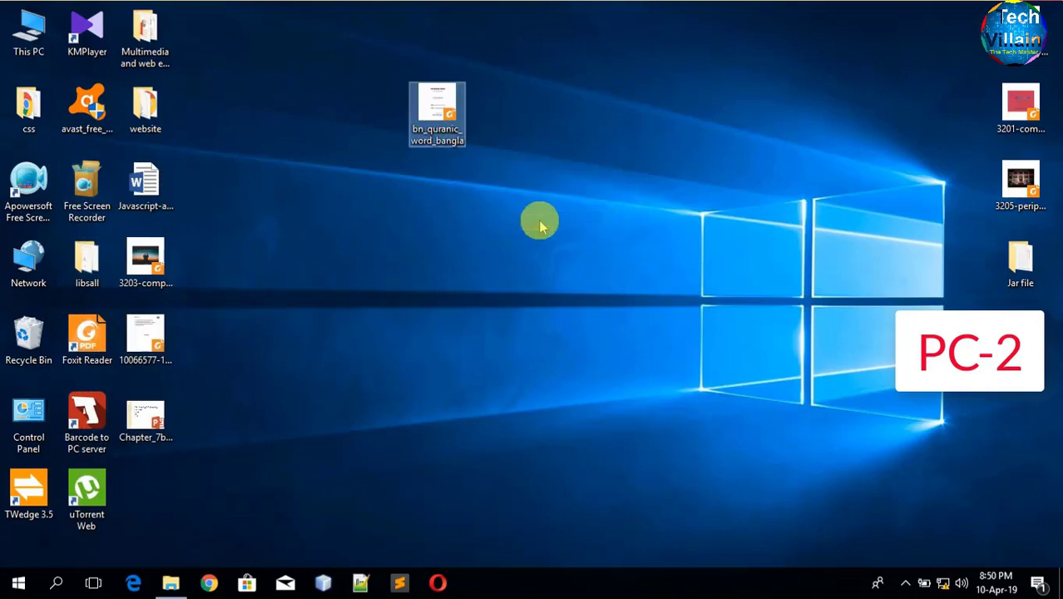
{"action": "left_click_drag", "start_coordinate": [446, 111], "coordinate": [416, 81]}
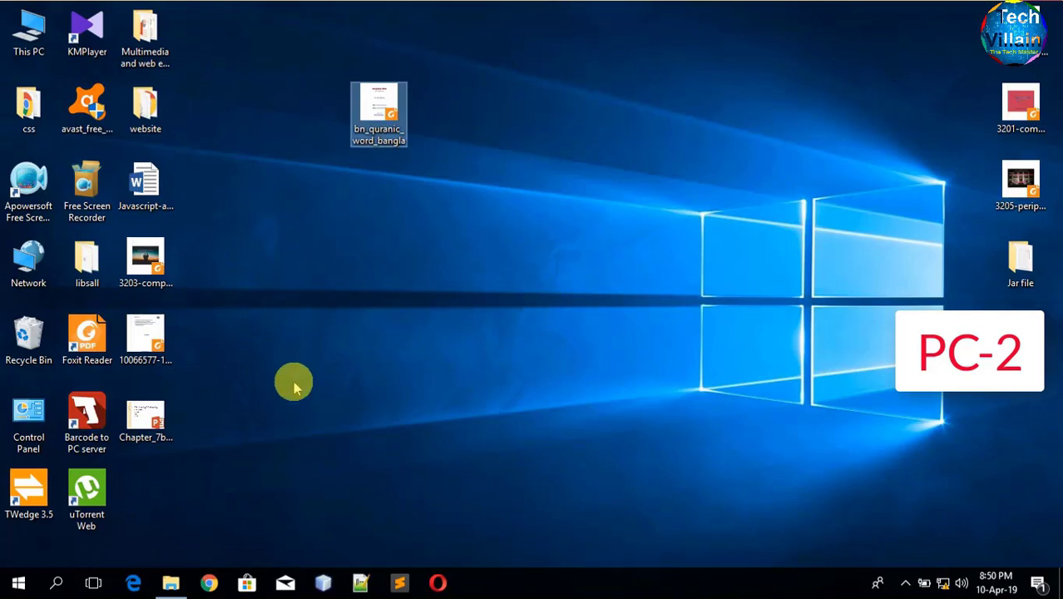
Open Local Disk (D:) on PC-2, check the contents of the WALLPAPERS folder, and return to the drive
{"action": "double_click", "coordinate": [30, 42]}
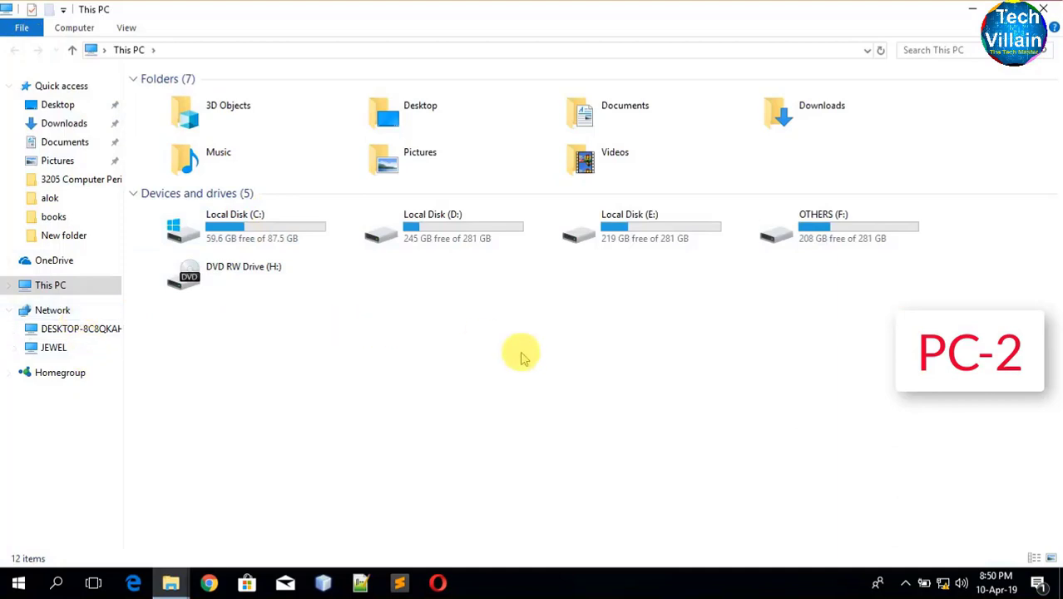
{"action": "double_click", "coordinate": [462, 236]}
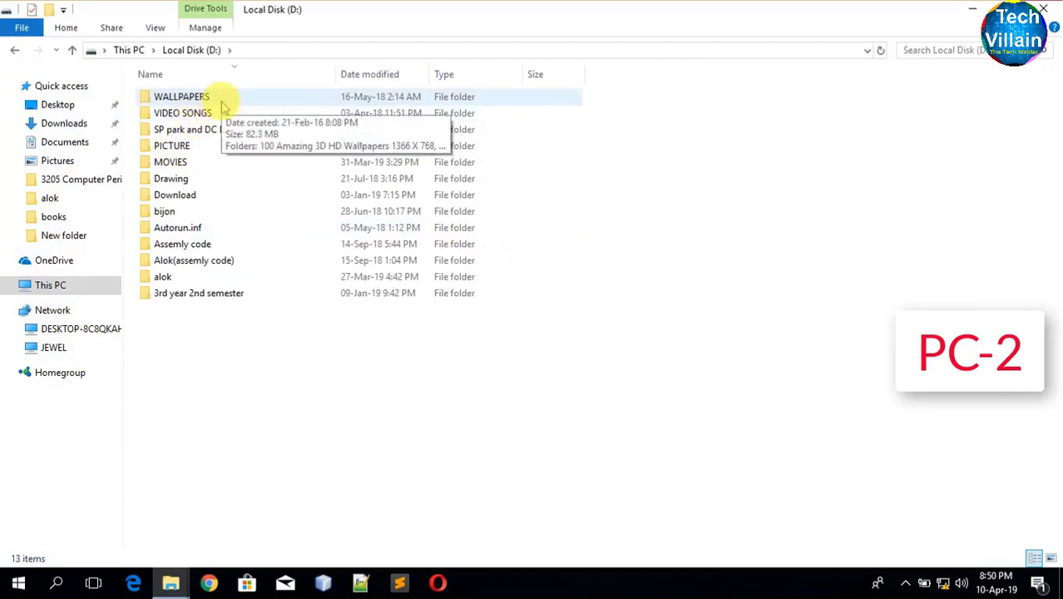
{"action": "left_click", "coordinate": [223, 106]}
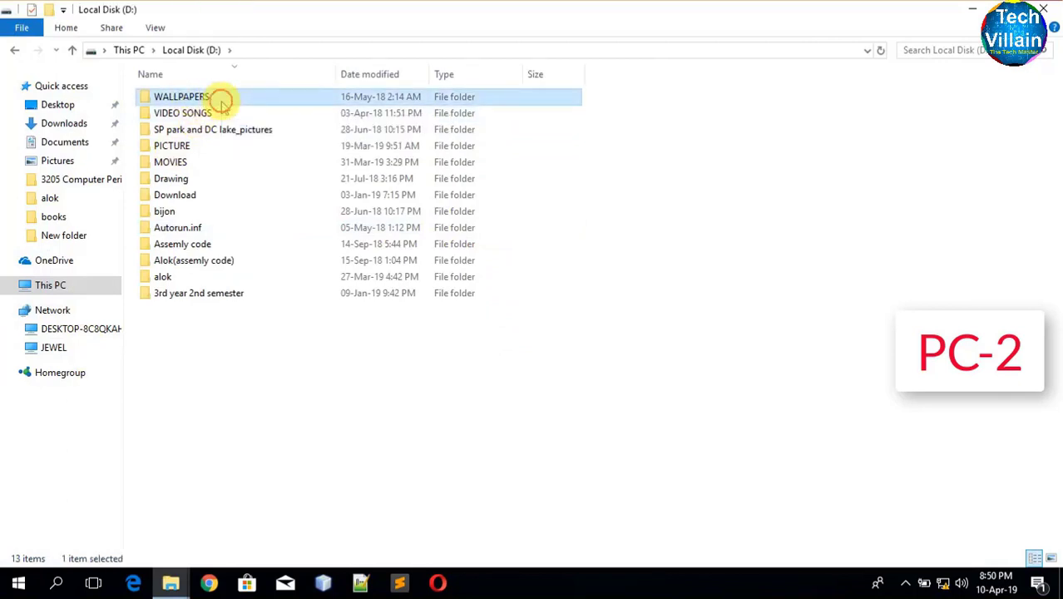
{"action": "double_click", "coordinate": [221, 100]}
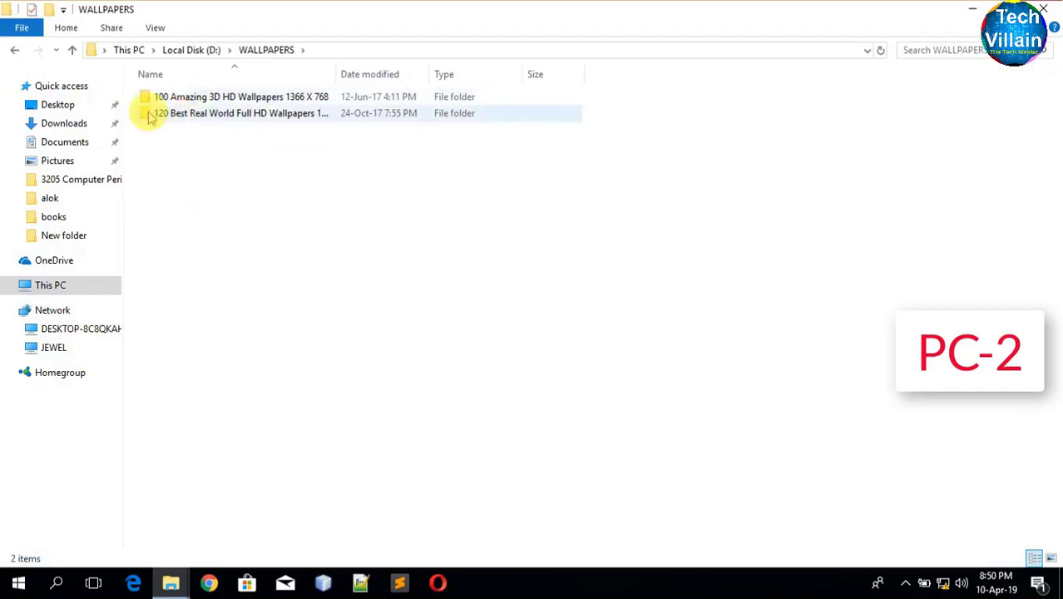
{"action": "left_click", "coordinate": [72, 51]}
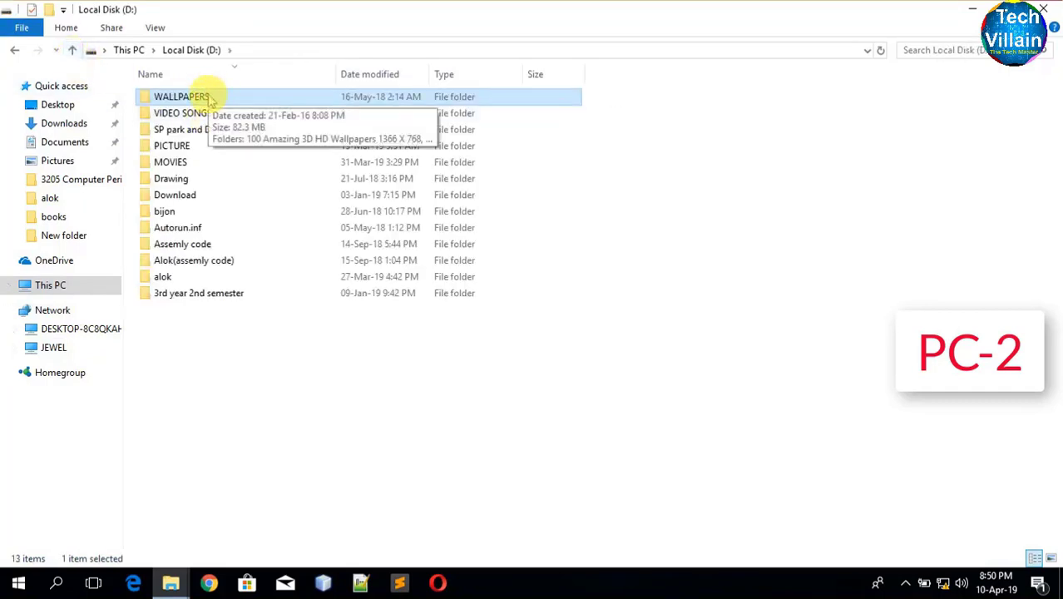
Share the WALLPAPERS folder with specific people, choosing Everyone in the name field and Read/Write for the listed user account, and finish the sharing dialog
{"action": "right_click", "coordinate": [211, 98]}
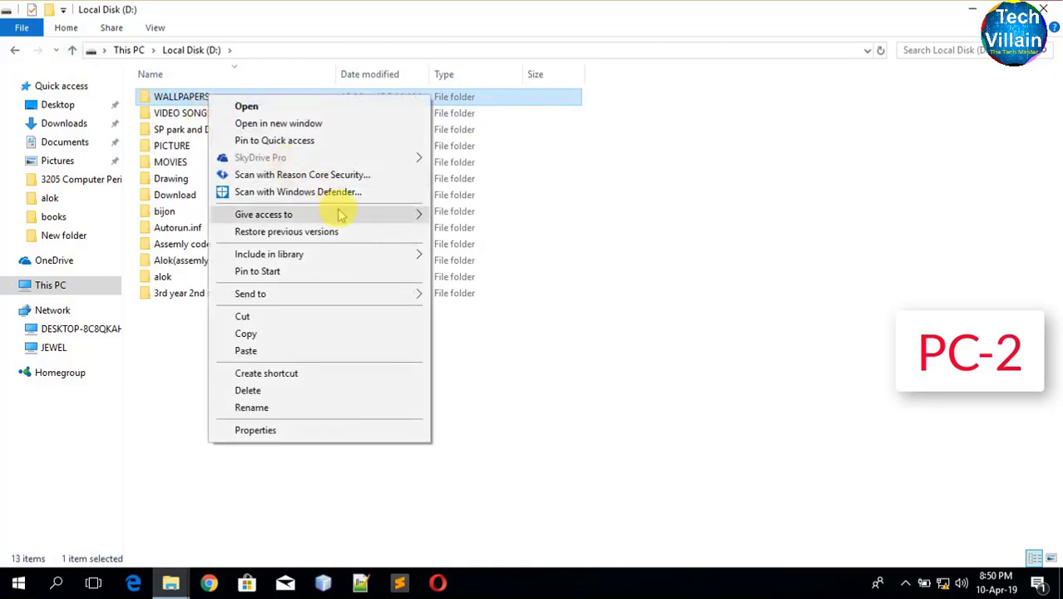
{"action": "mouse_move", "coordinate": [309, 218]}
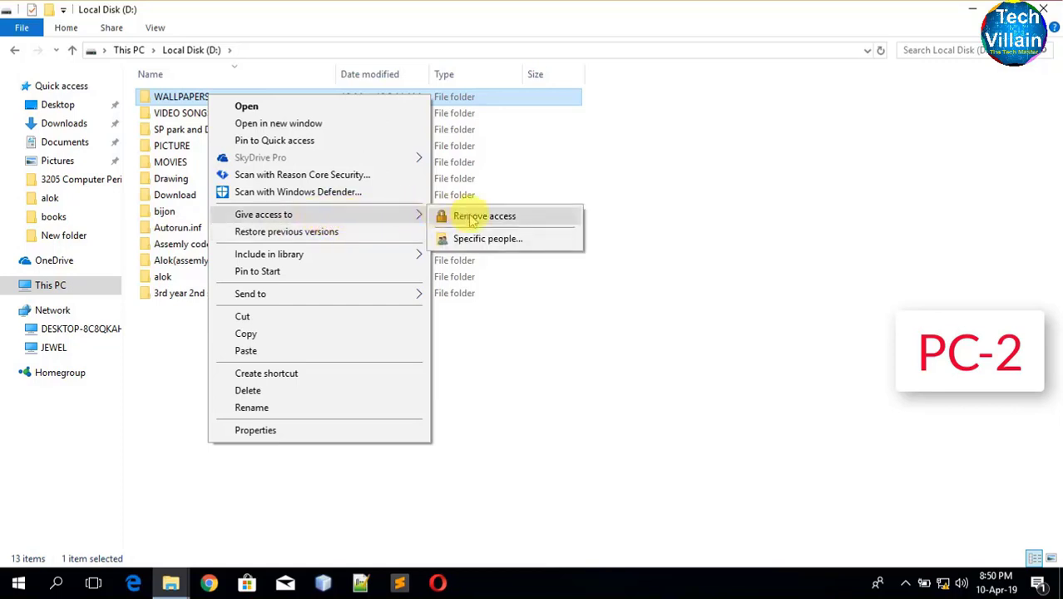
{"action": "left_click", "coordinate": [488, 239]}
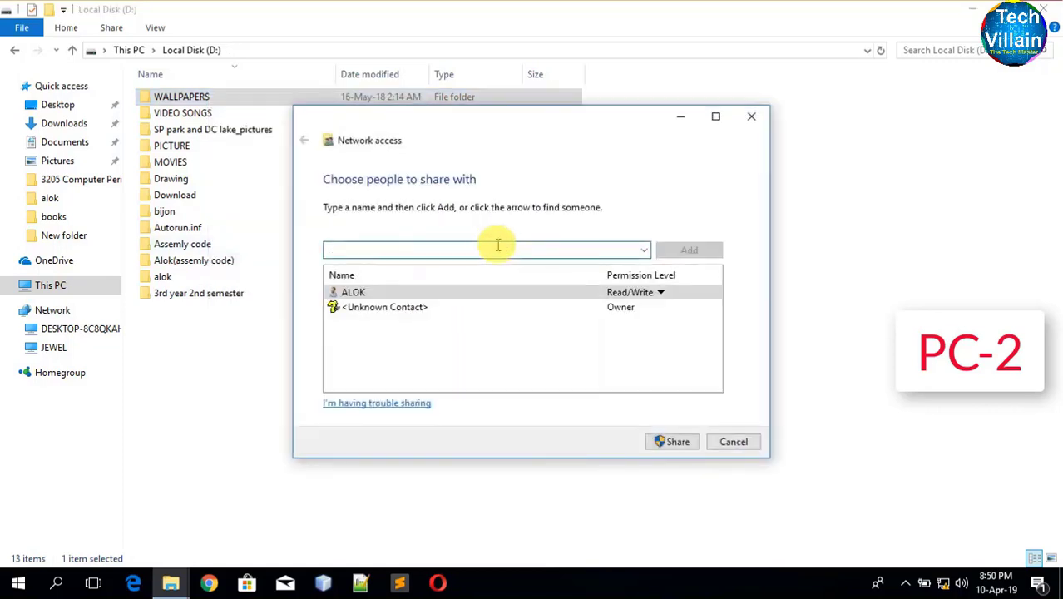
{"action": "left_click", "coordinate": [645, 252]}
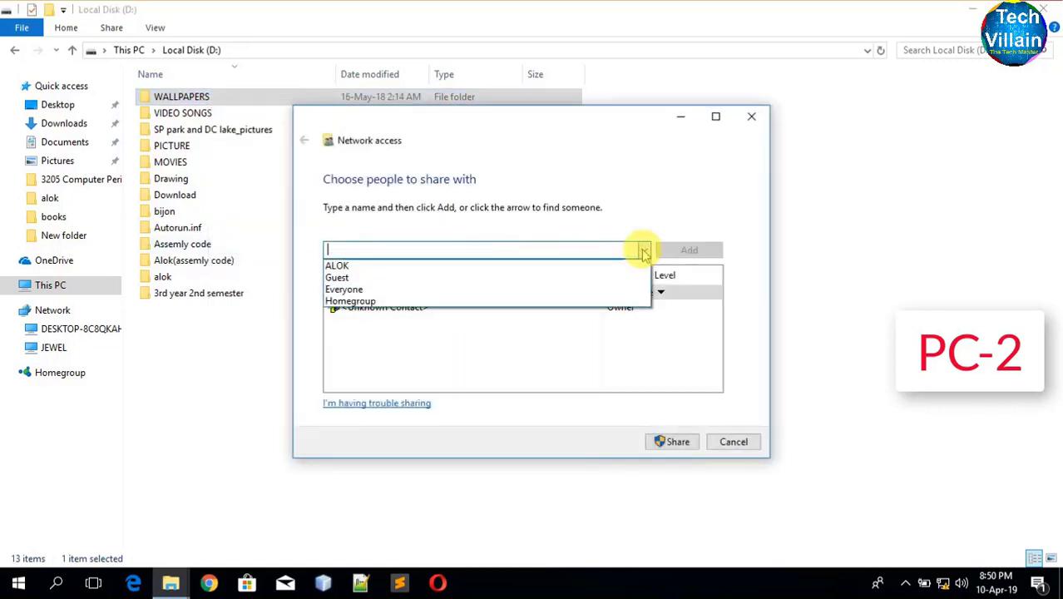
{"action": "left_click", "coordinate": [559, 289]}
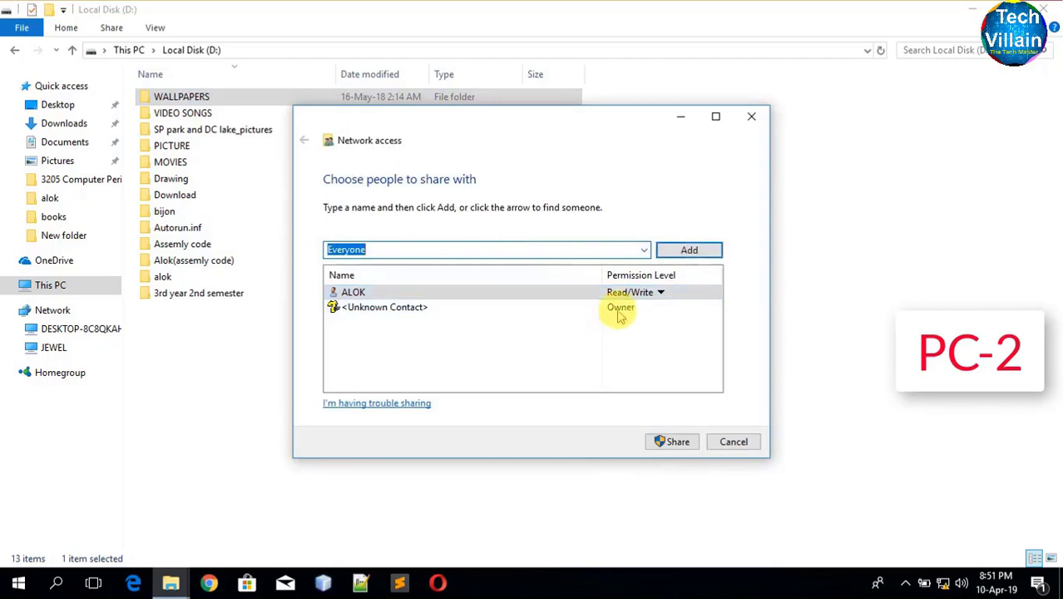
{"action": "left_click", "coordinate": [659, 293]}
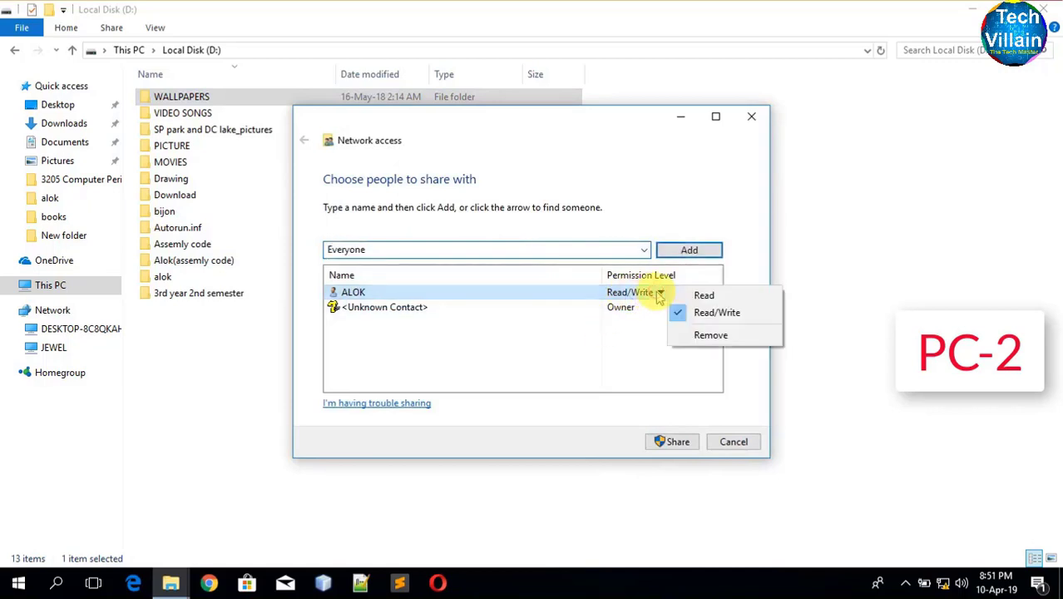
{"action": "left_click", "coordinate": [711, 315]}
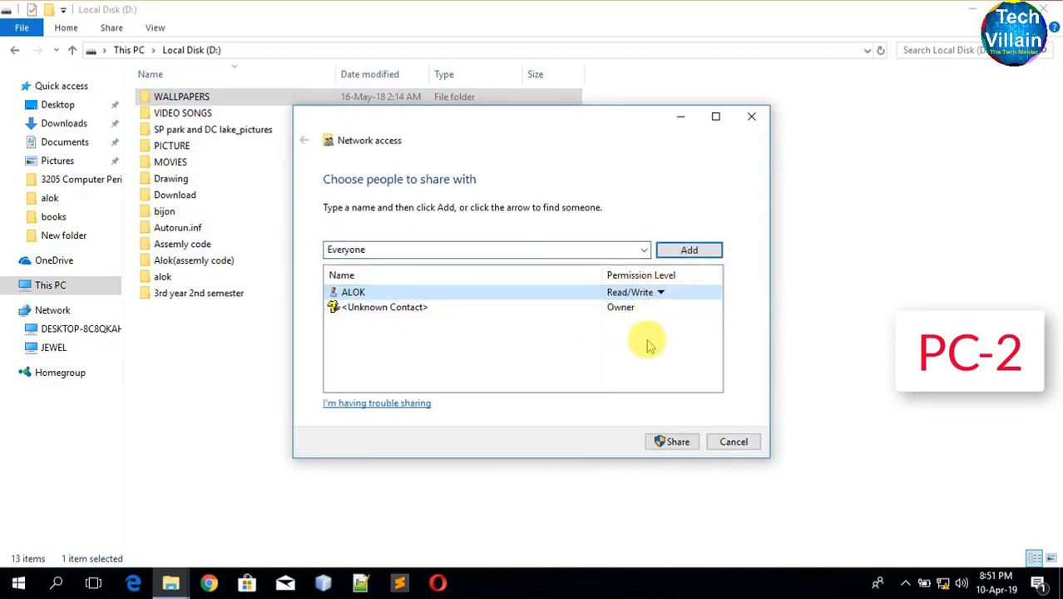
{"action": "left_click", "coordinate": [673, 434]}
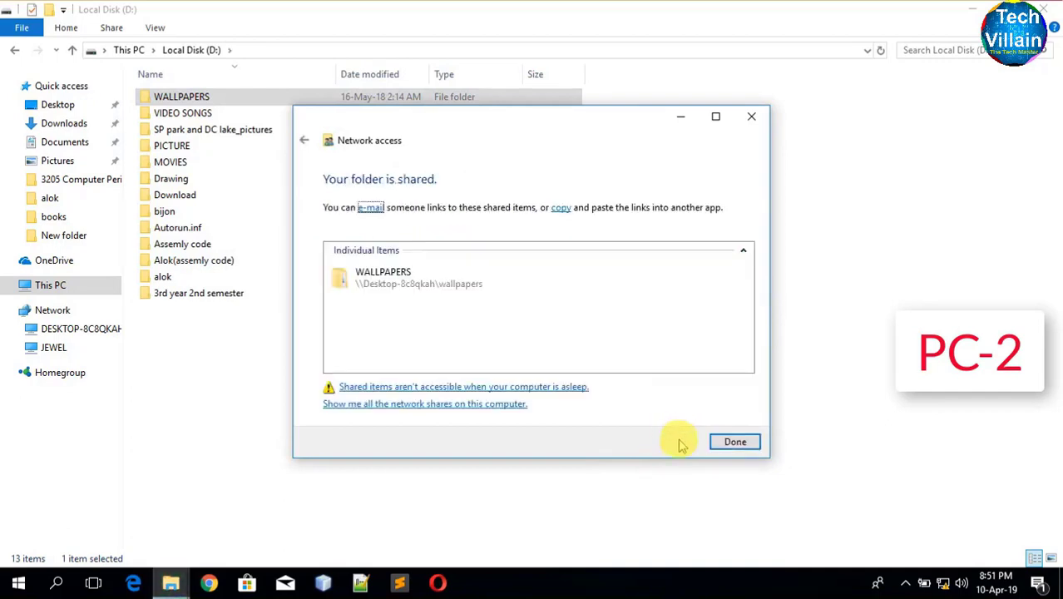
{"action": "left_click", "coordinate": [736, 442]}
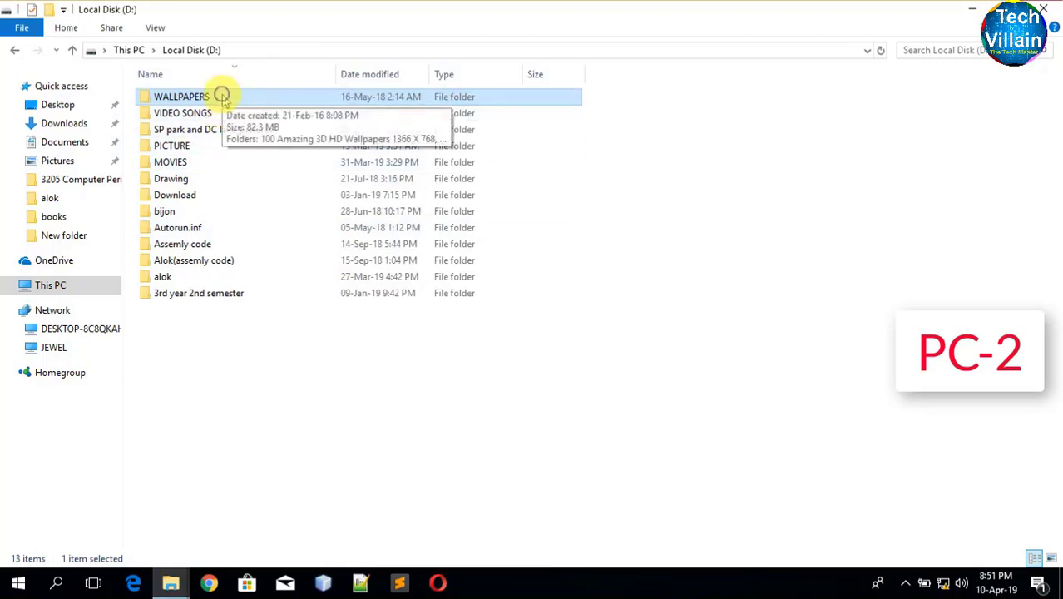
Open the security permissions of the WALLPAPERS folder for editing
{"action": "right_click", "coordinate": [221, 95]}
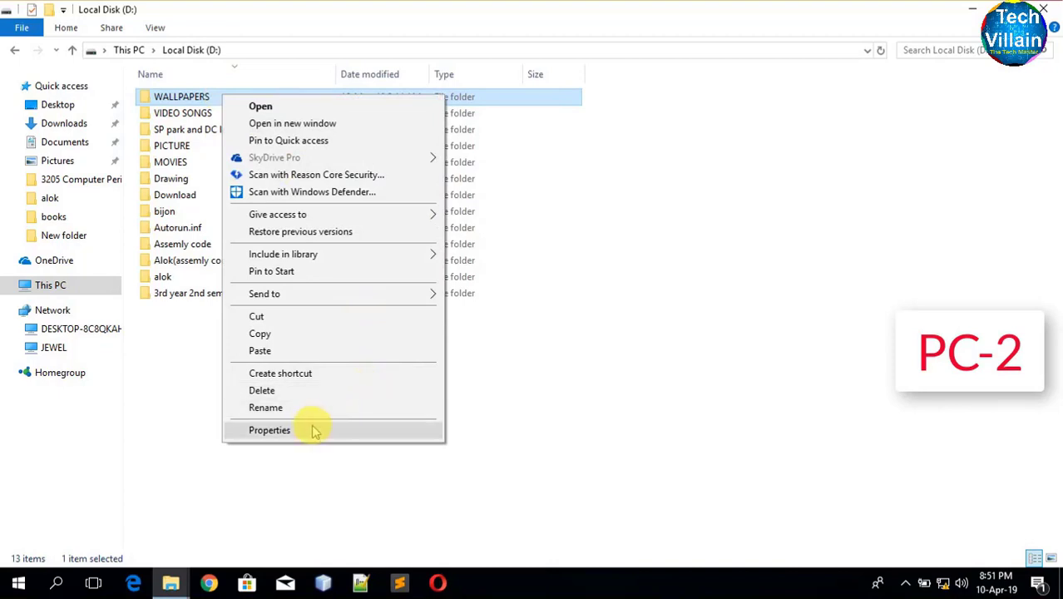
{"action": "left_click", "coordinate": [269, 430]}
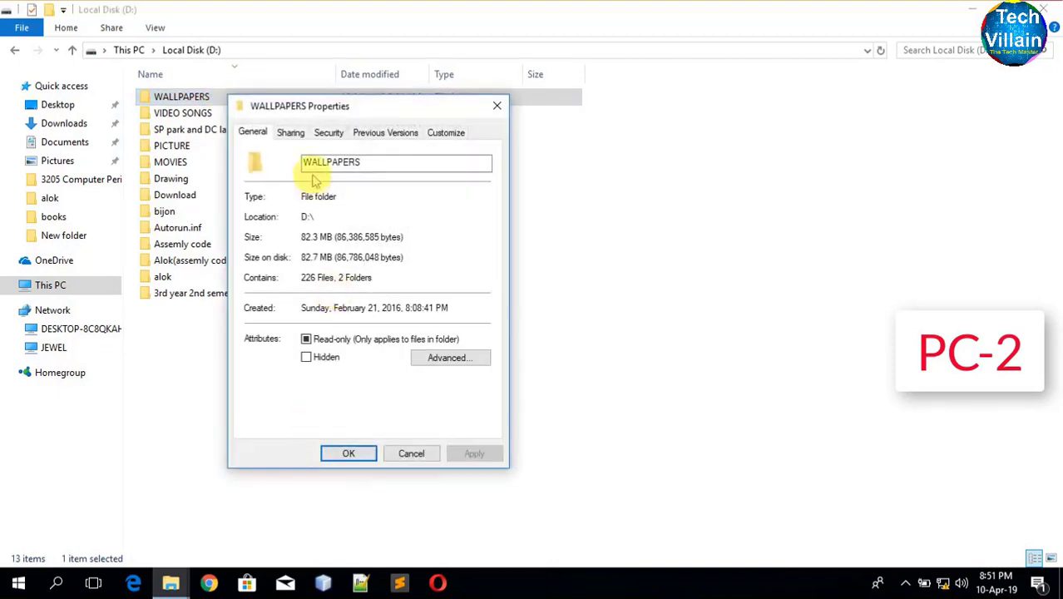
{"action": "left_click", "coordinate": [330, 134]}
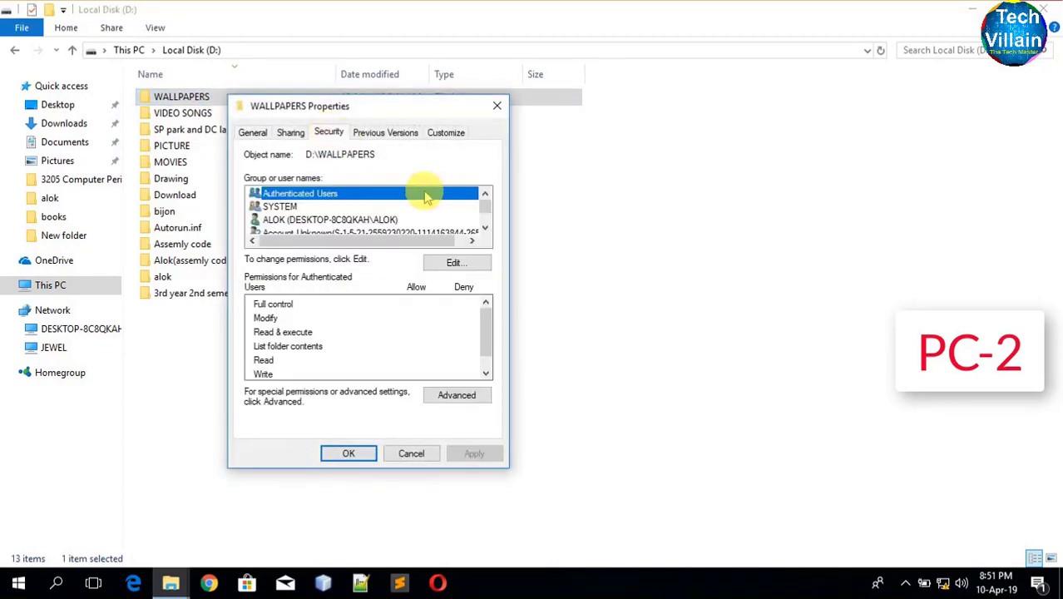
{"action": "left_click", "coordinate": [455, 263]}
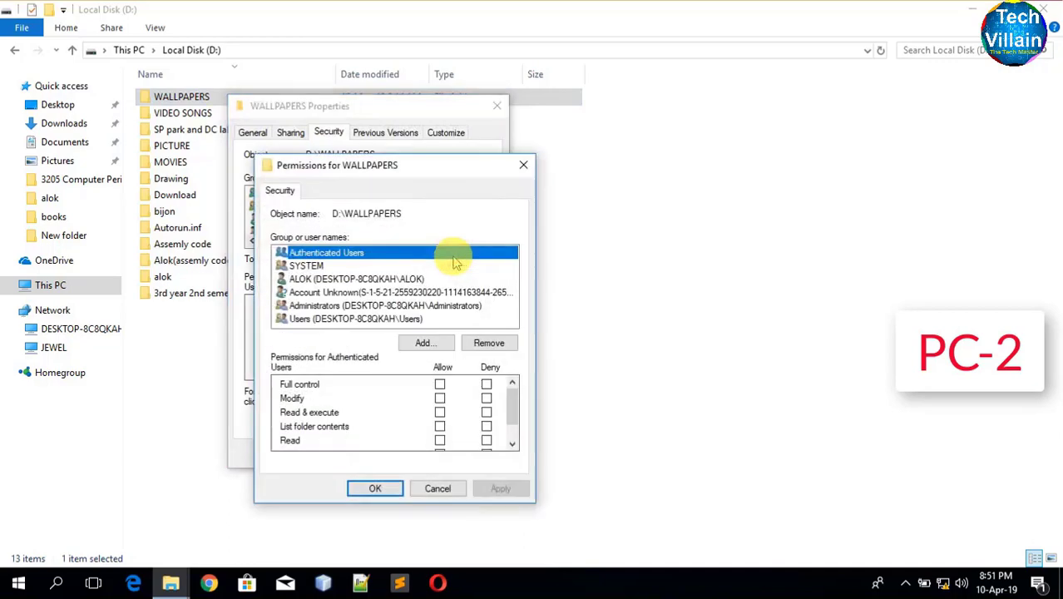
Find the Everyone group through the advanced user search and add it to the WALLPAPERS folder's permission list
{"action": "left_click", "coordinate": [425, 344]}
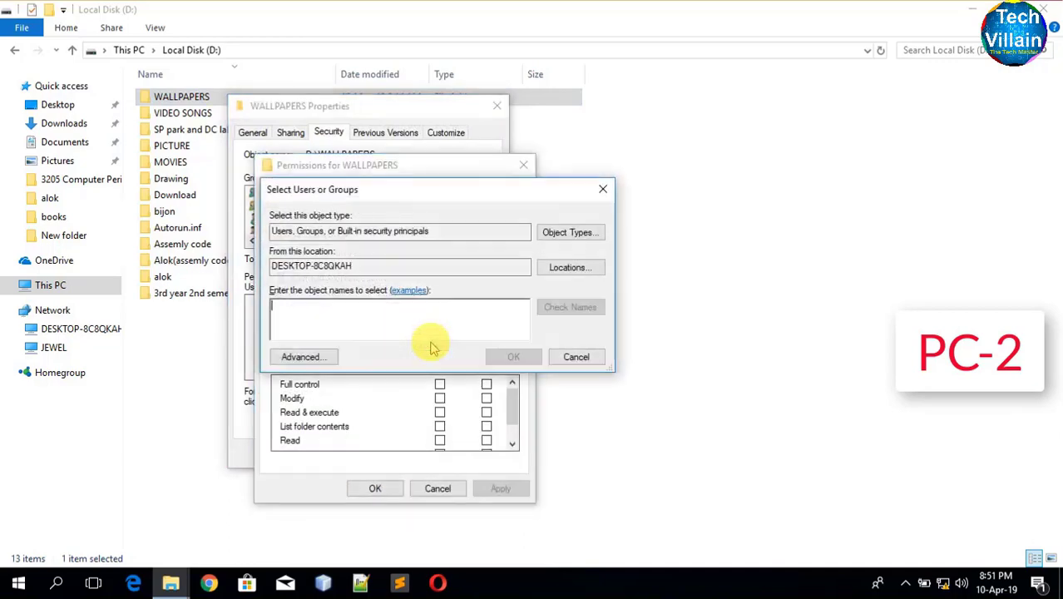
{"action": "left_click", "coordinate": [308, 356]}
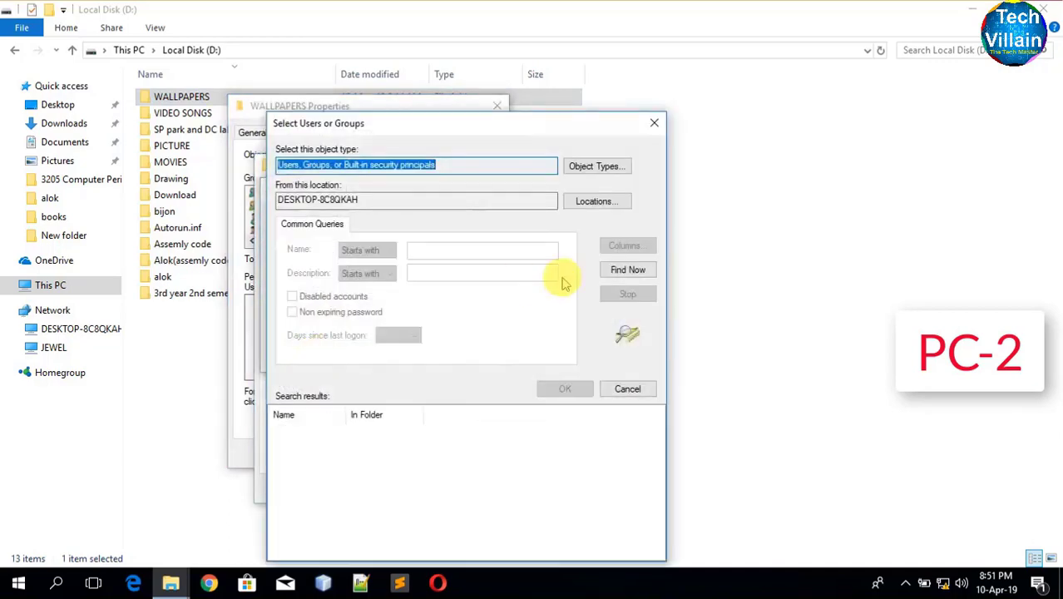
{"action": "left_click", "coordinate": [628, 271]}
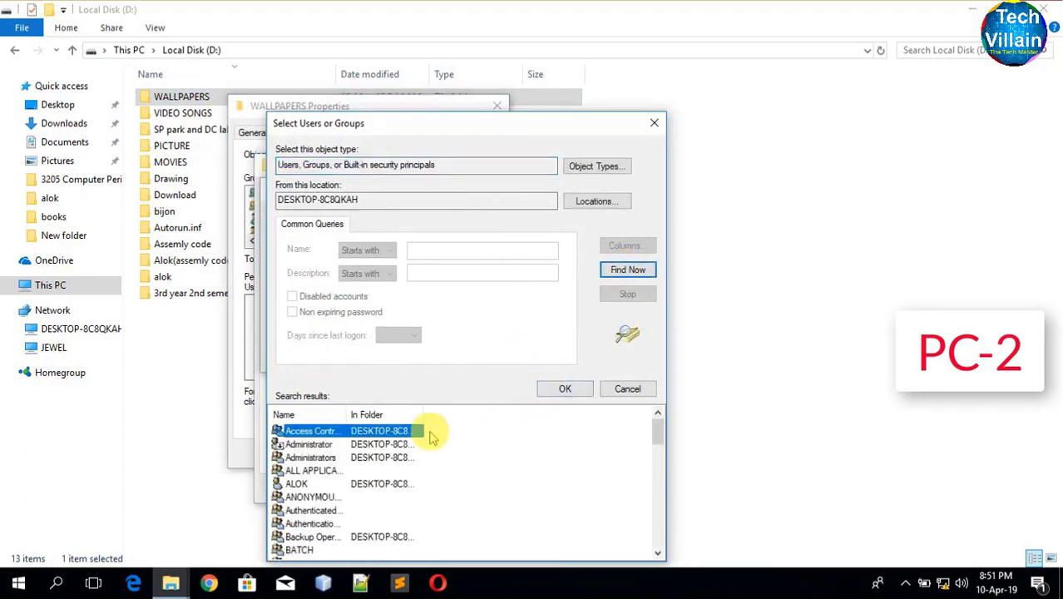
{"action": "key", "text": "e"}
{"action": "key", "text": "e"}
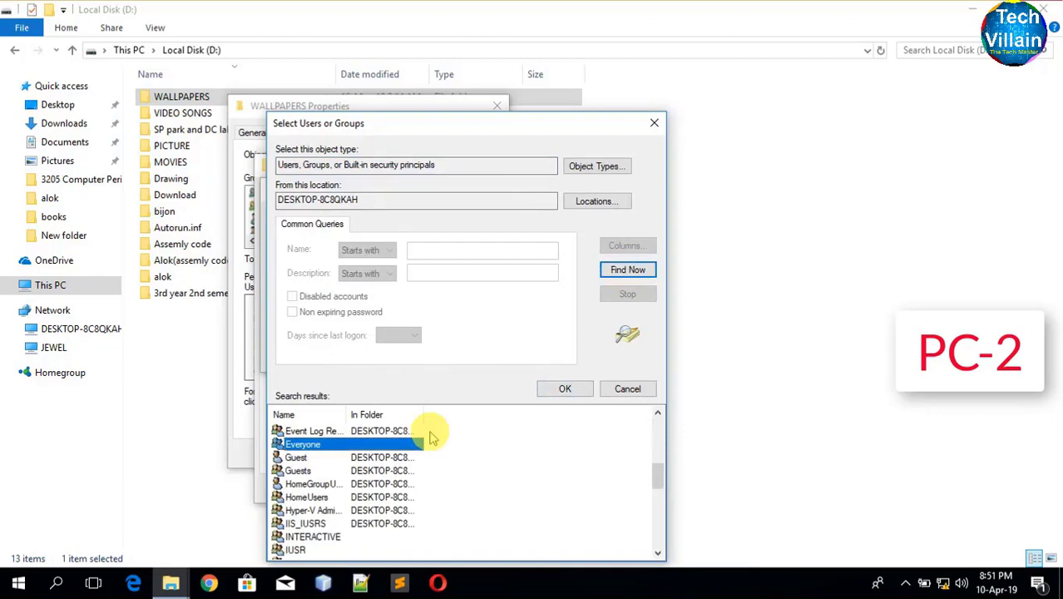
{"action": "left_click", "coordinate": [566, 390]}
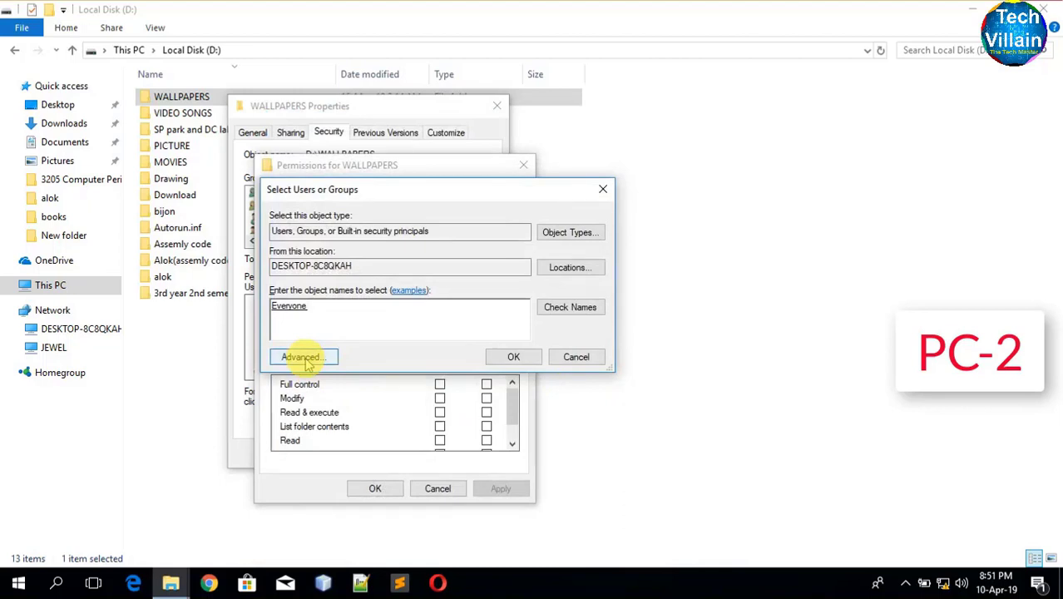
{"action": "left_click", "coordinate": [510, 358]}
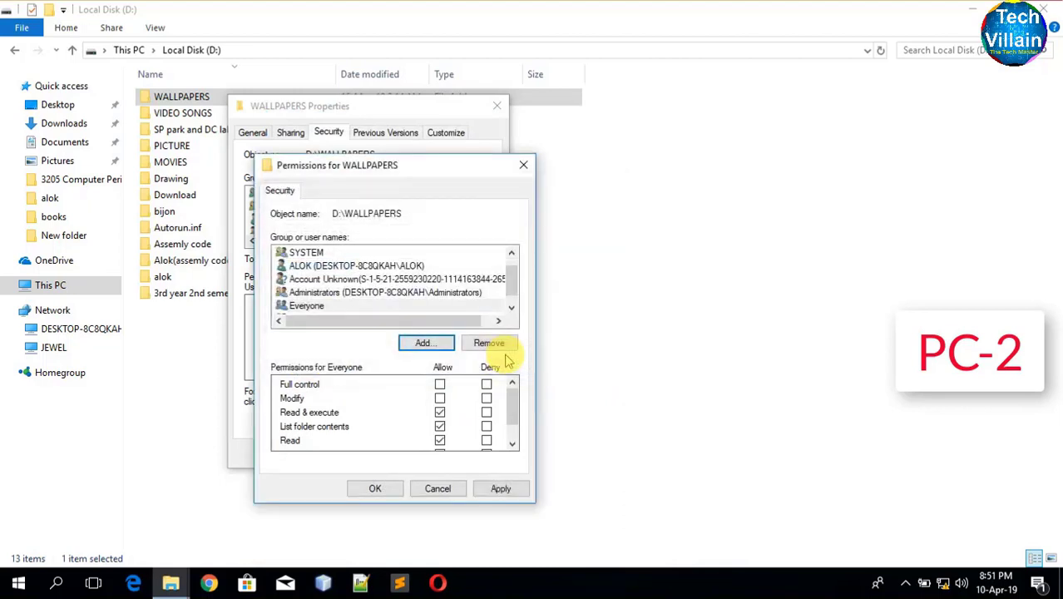
Allow Everyone full control of the WALLPAPERS folder, apply the permissions, and close the folder's properties
{"action": "left_click", "coordinate": [439, 384]}
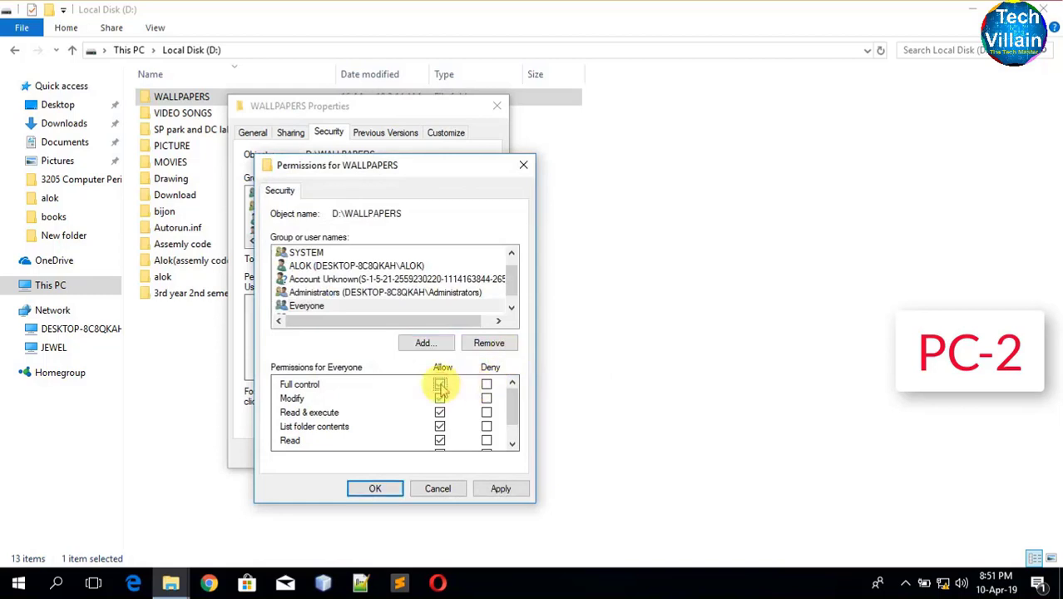
{"action": "left_click", "coordinate": [501, 489]}
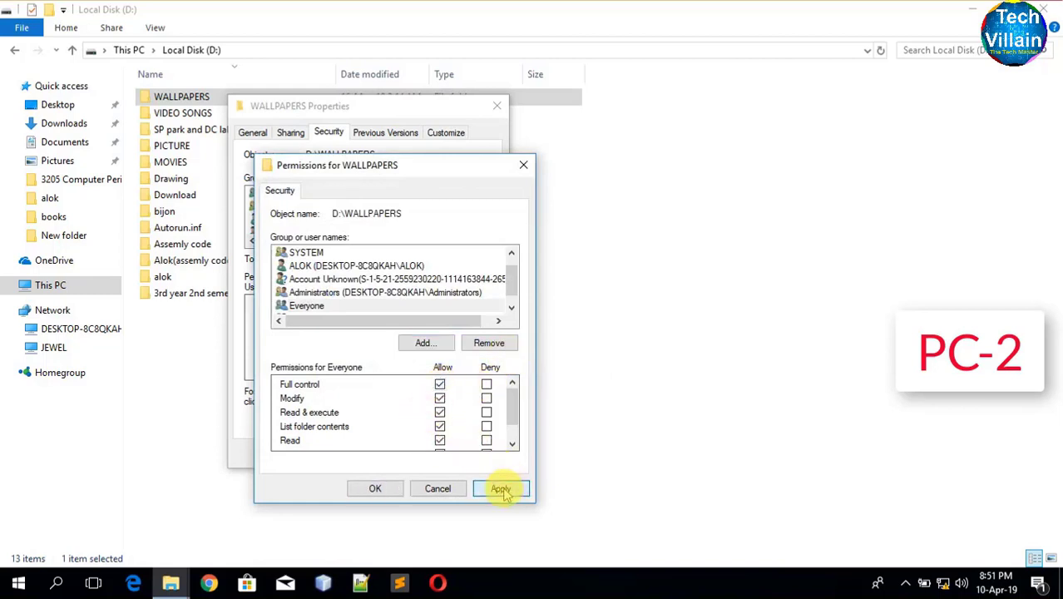
{"action": "left_click", "coordinate": [378, 486]}
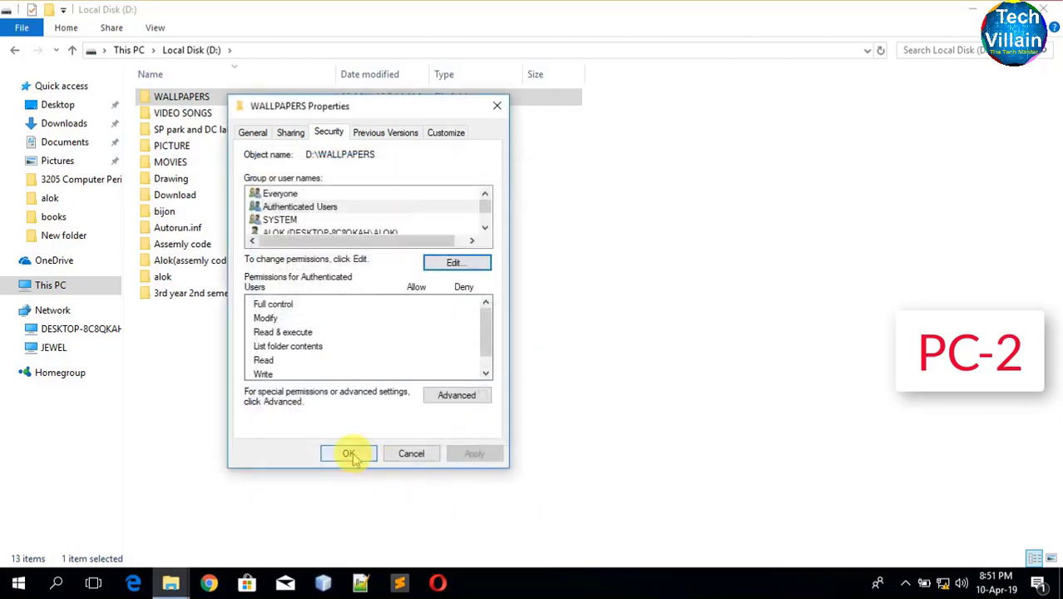
{"action": "left_click", "coordinate": [350, 453]}
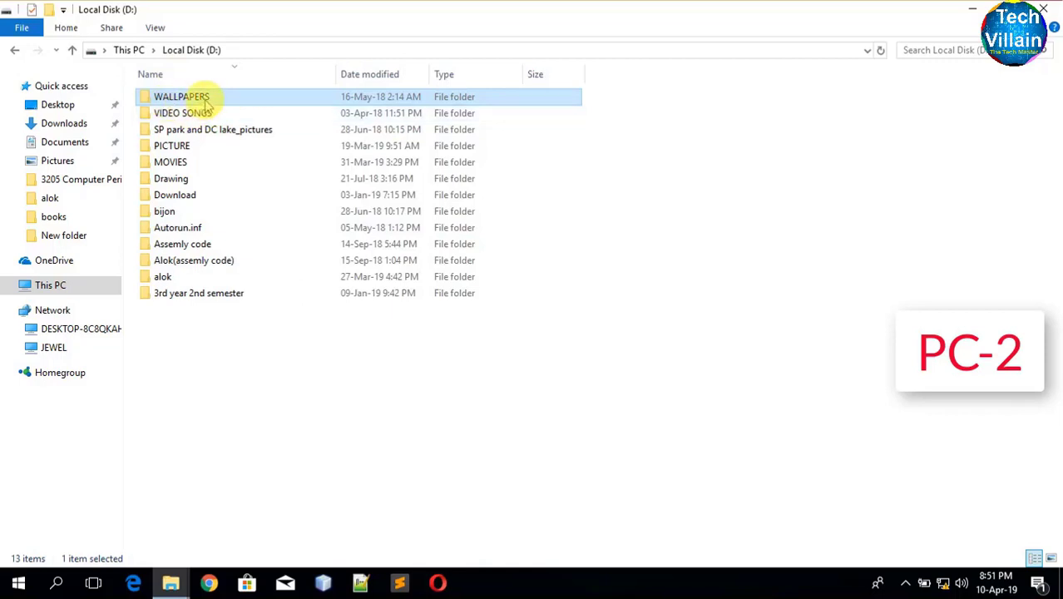
{"action": "mouse_move", "coordinate": [205, 105]}
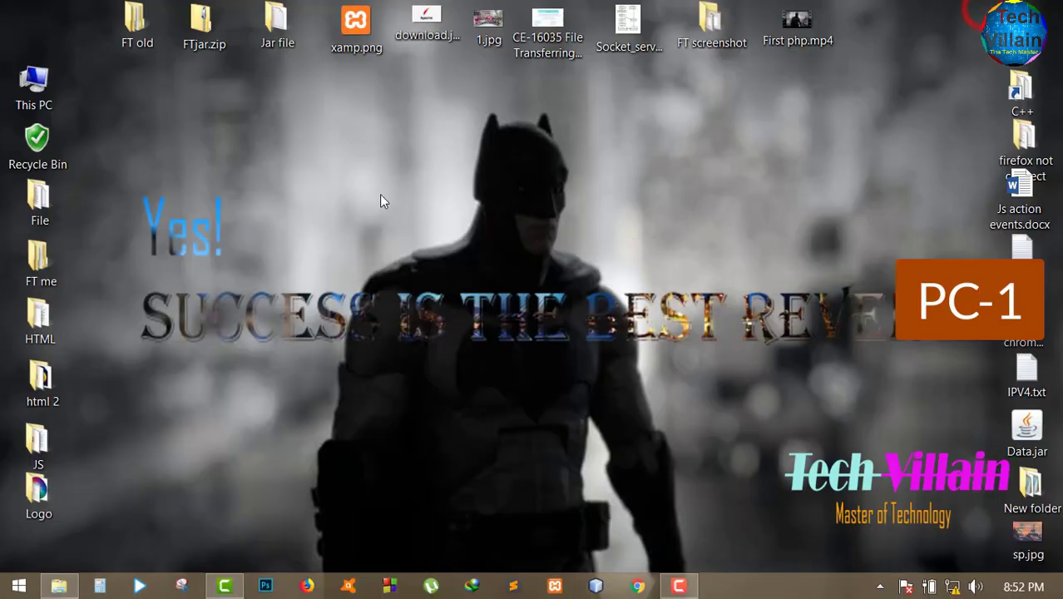
On PC-1, browse the network to DESKTOP-8C8QKAH, check the contents of its shared wallpapers folder, and return to that computer's share list
{"action": "double_click", "coordinate": [35, 81]}
{"action": "left_click", "coordinate": [72, 331]}
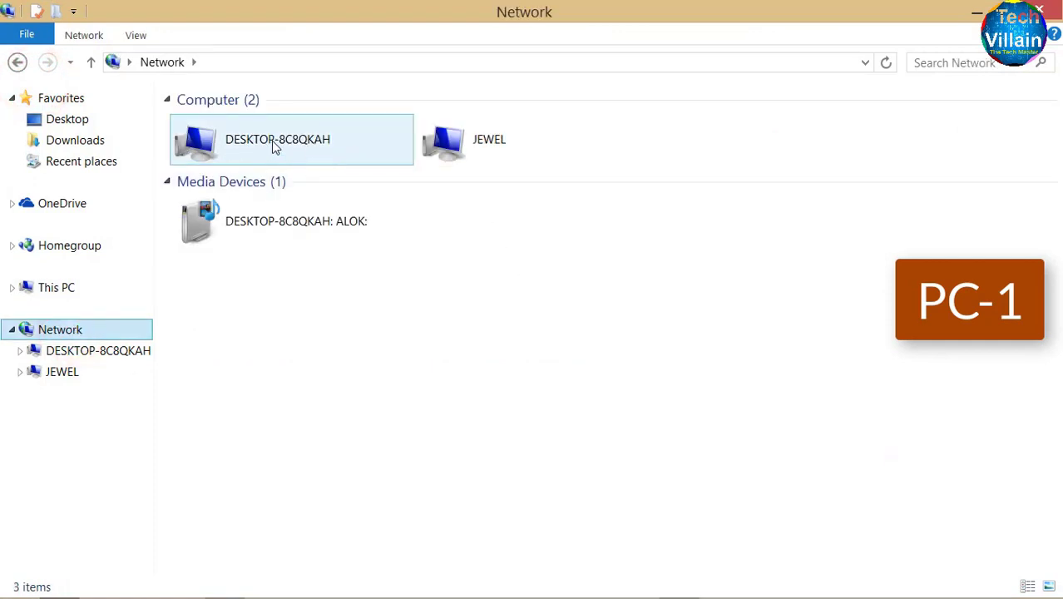
{"action": "double_click", "coordinate": [276, 143]}
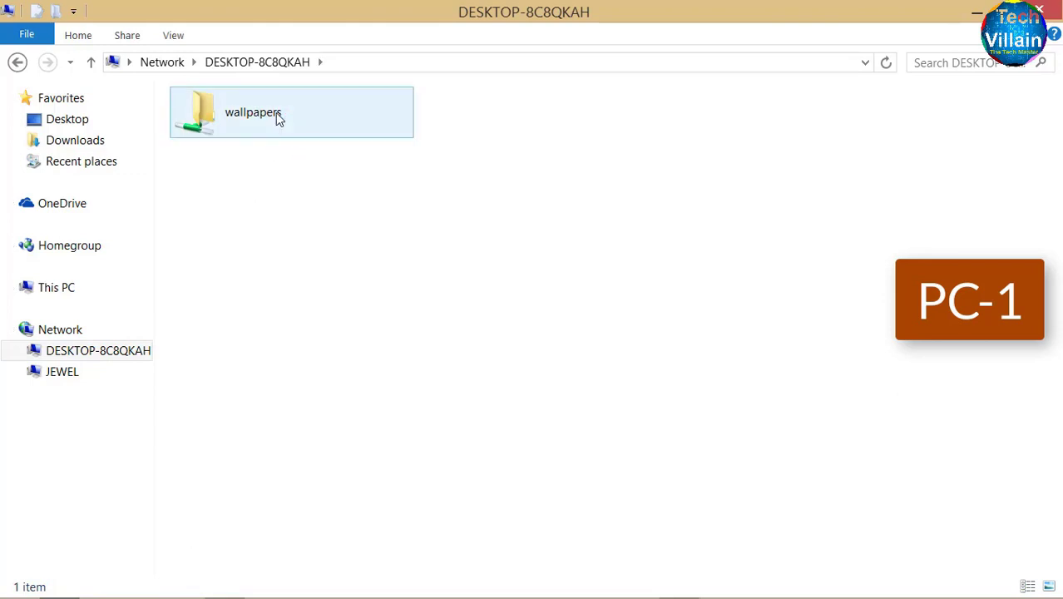
{"action": "double_click", "coordinate": [276, 113]}
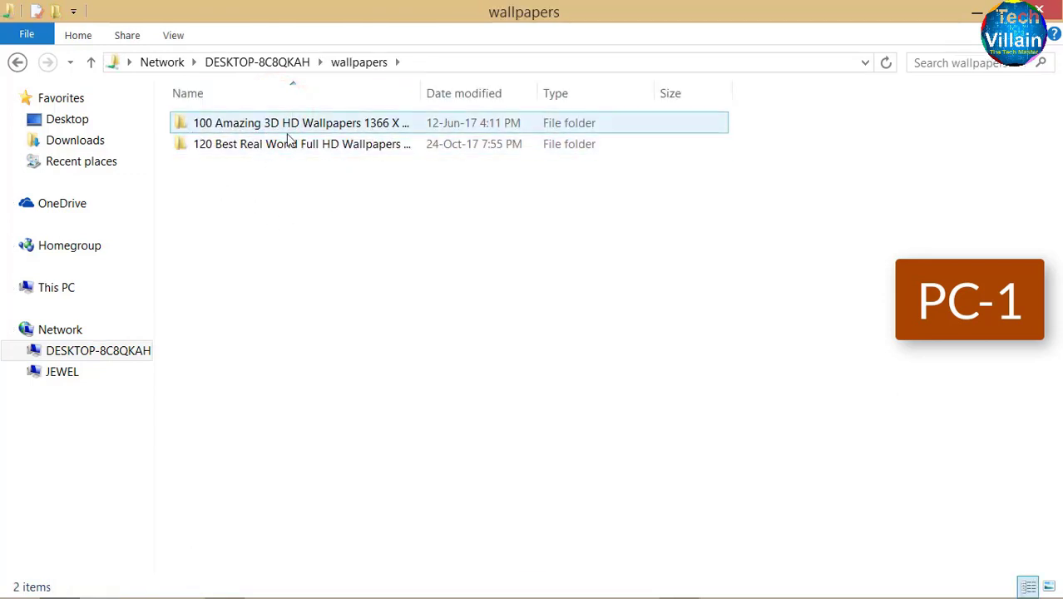
{"action": "left_click", "coordinate": [91, 62]}
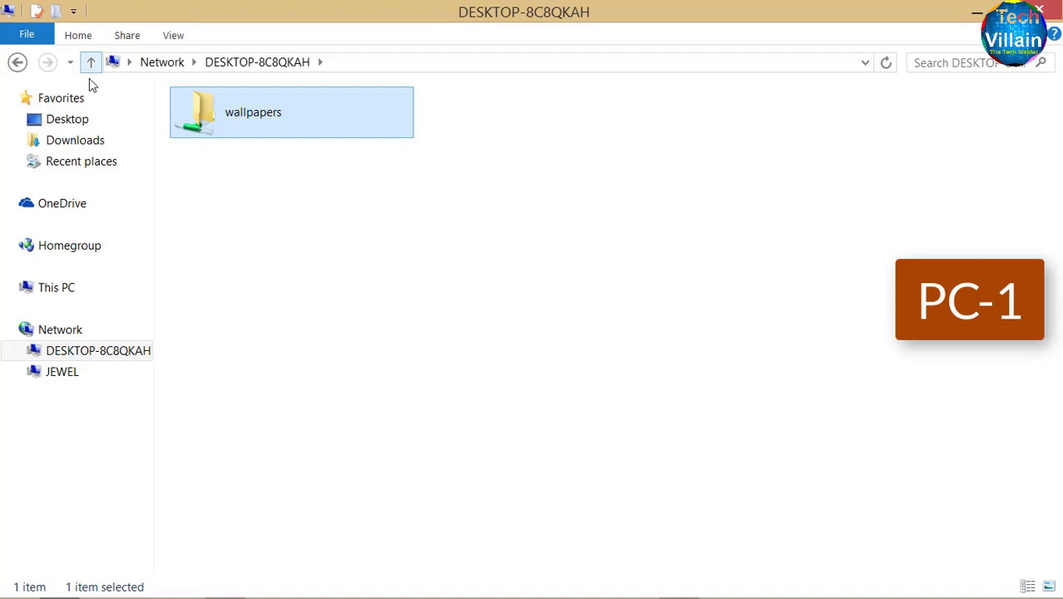
Check the contents of PC-1's Entertainment (I:) drive and return to the drive overview
{"action": "left_click", "coordinate": [62, 289]}
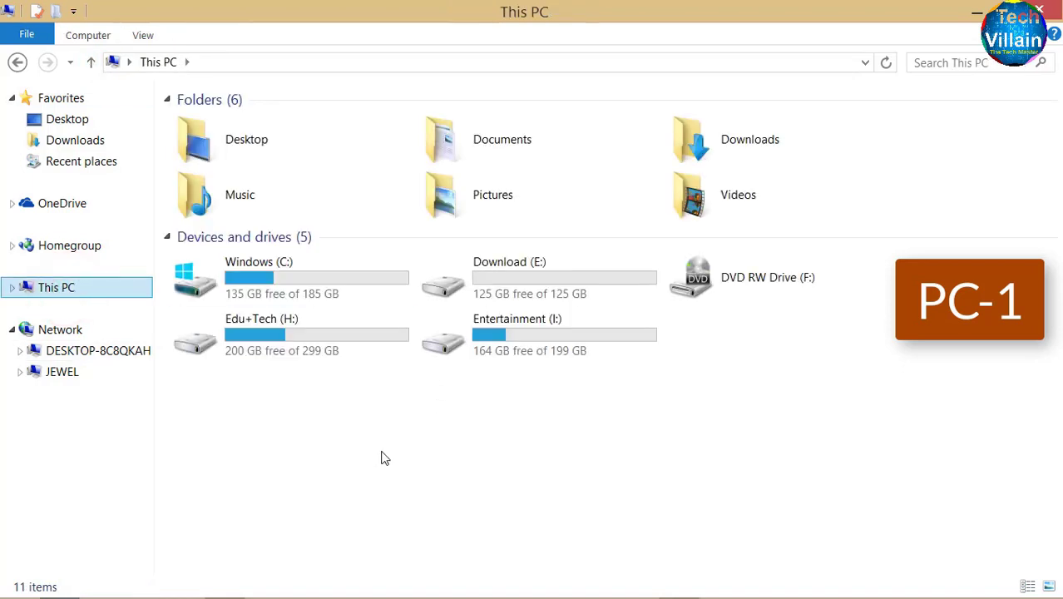
{"action": "left_click", "coordinate": [522, 337]}
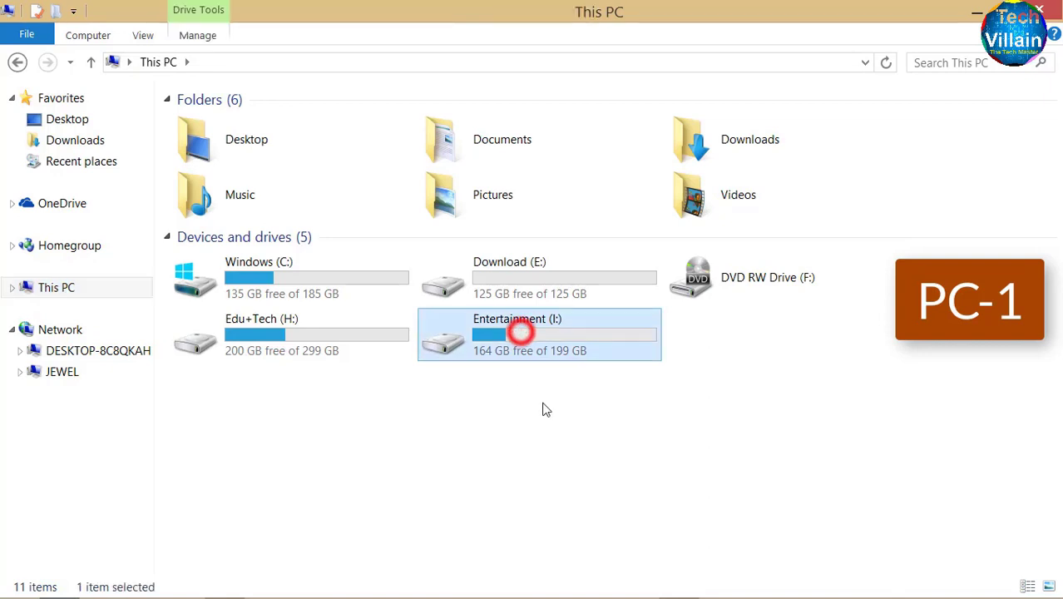
{"action": "double_click", "coordinate": [508, 335]}
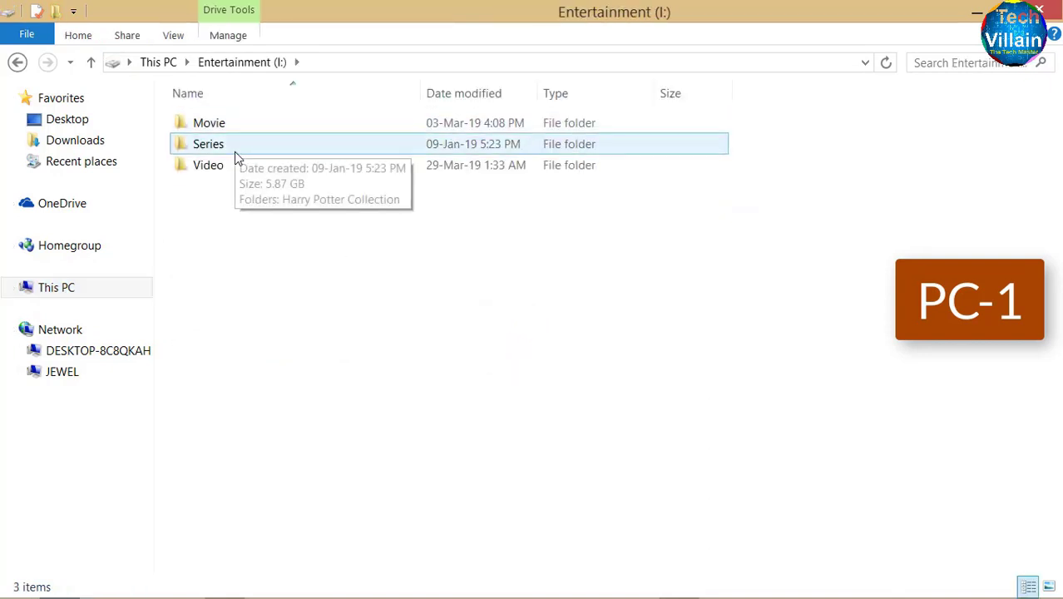
{"action": "left_click", "coordinate": [91, 61]}
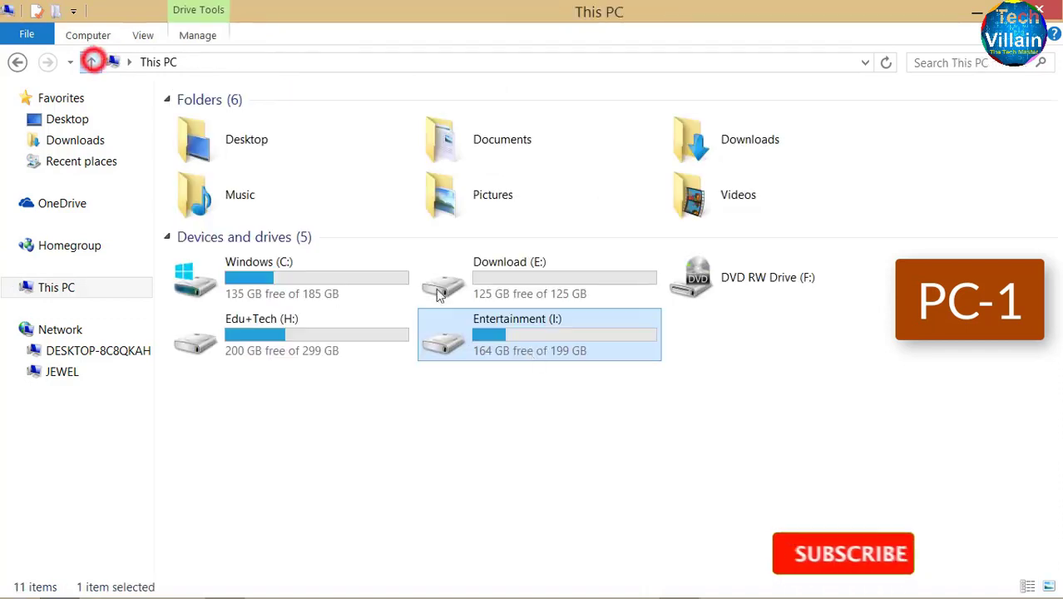
Open the advanced sharing settings of the Entertainment (I:) drive and enable sharing with the share name I
{"action": "right_click", "coordinate": [521, 334]}
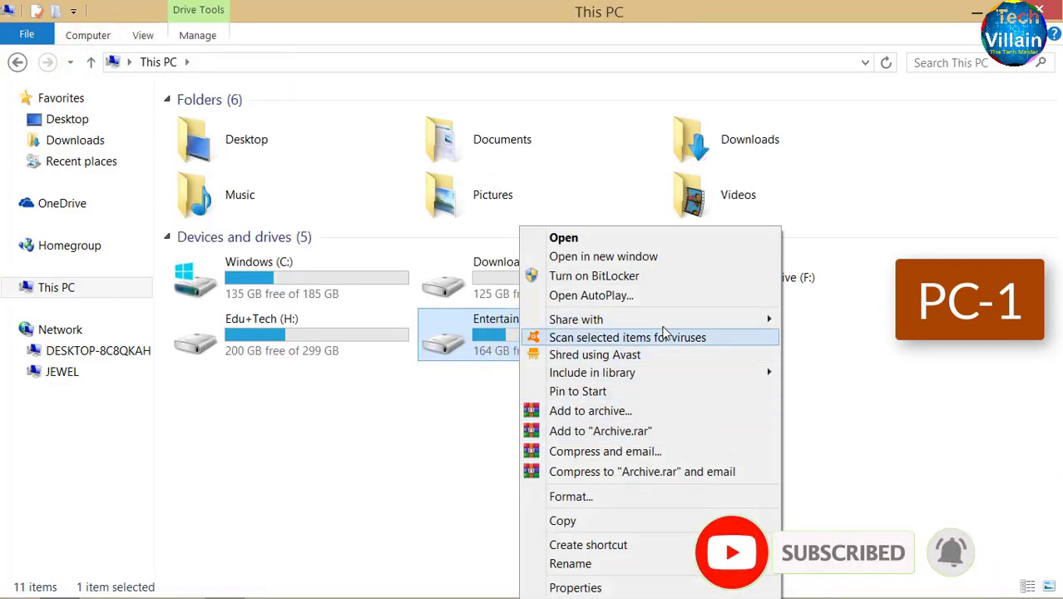
{"action": "mouse_move", "coordinate": [767, 319]}
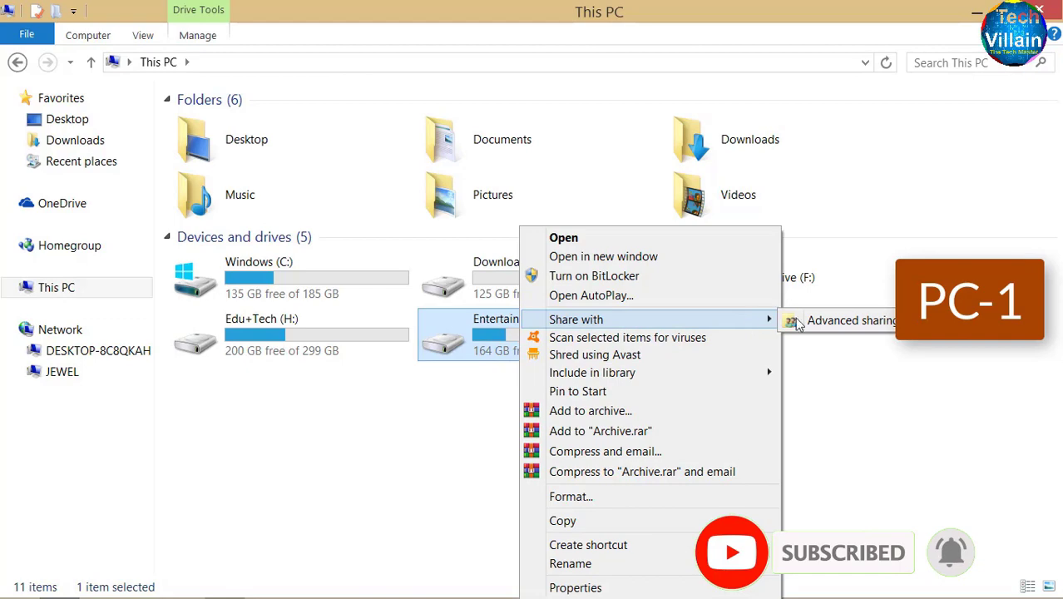
{"action": "left_click", "coordinate": [865, 320]}
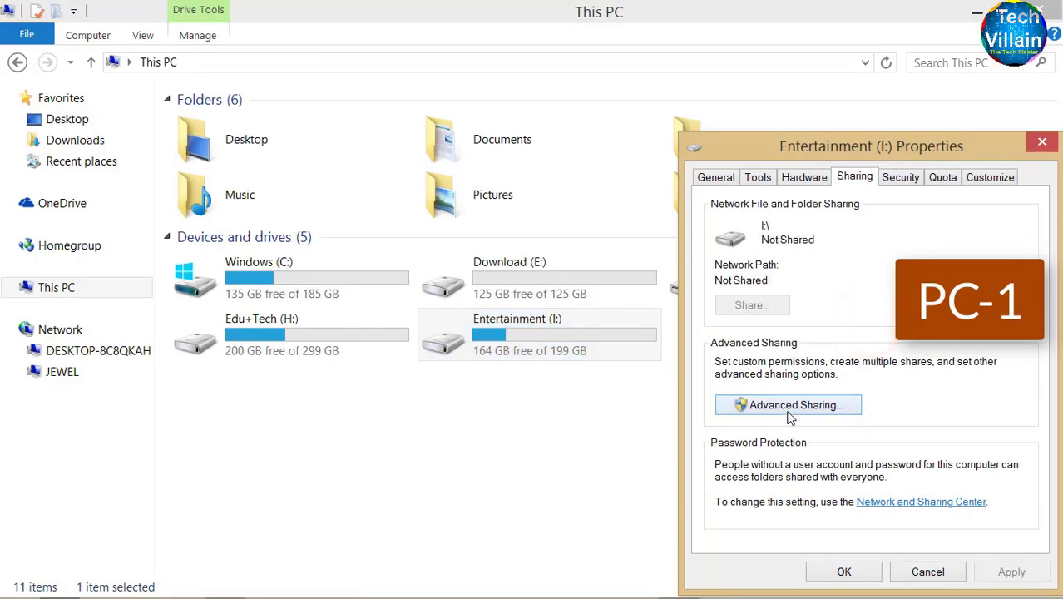
{"action": "left_click", "coordinate": [786, 407]}
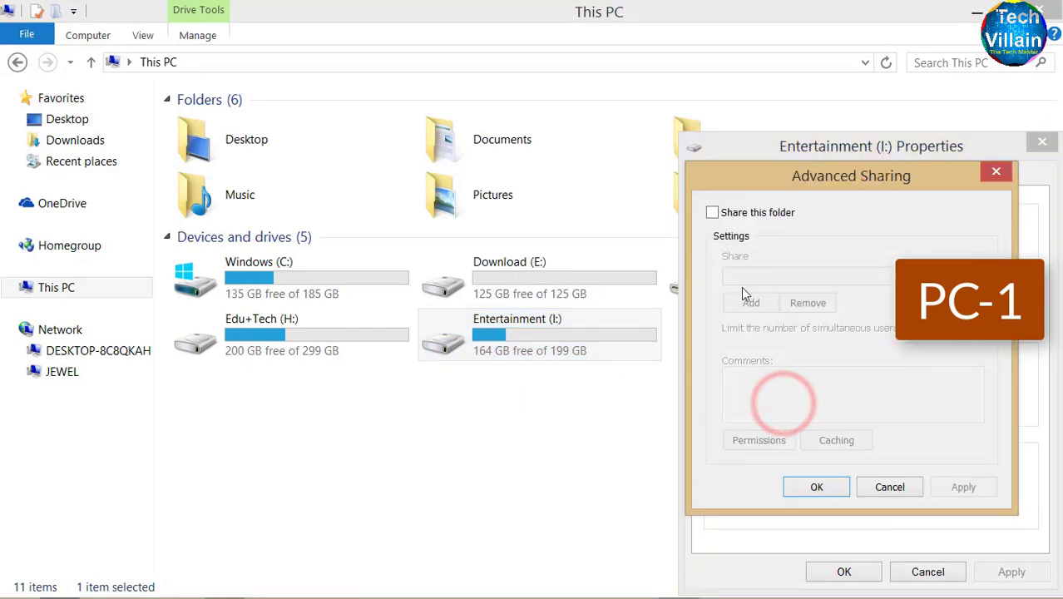
{"action": "left_click", "coordinate": [713, 213]}
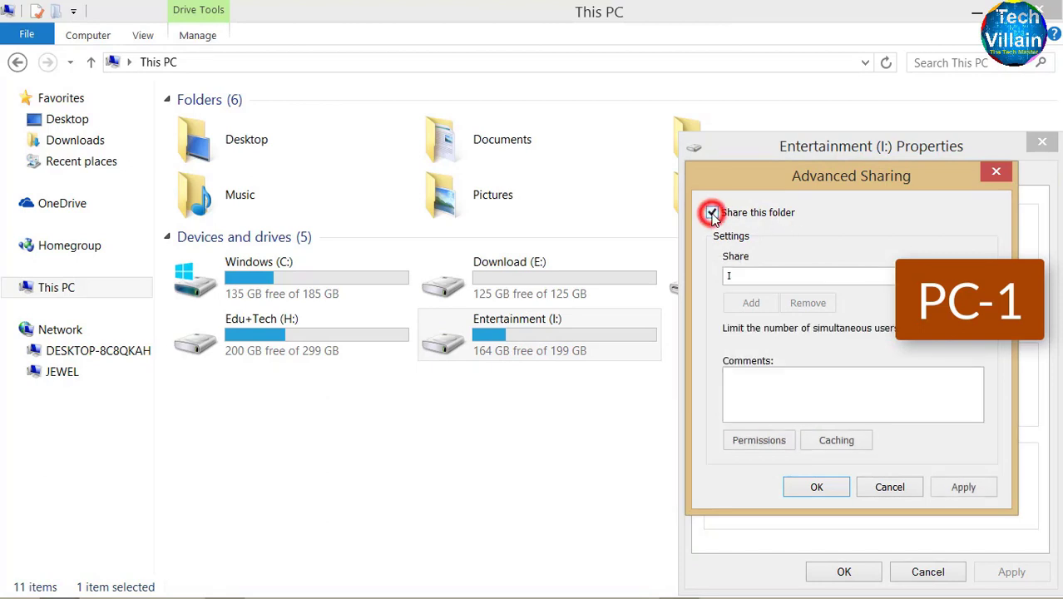
Allow Everyone Change and Full Control in the share permissions of the Entertainment (I:) drive
{"action": "left_click", "coordinate": [759, 440]}
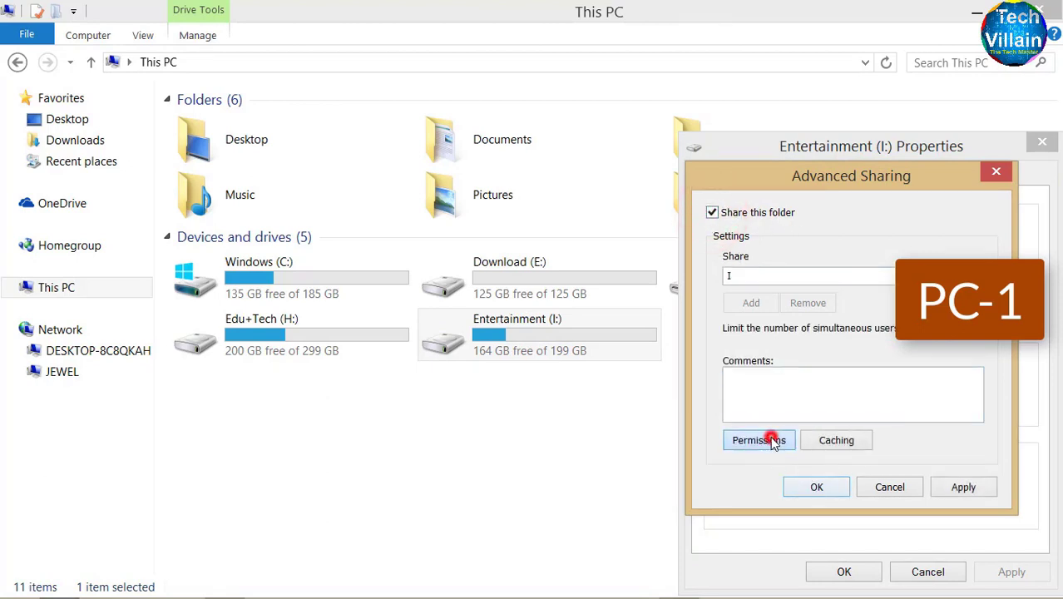
{"action": "left_click", "coordinate": [930, 422]}
{"action": "left_click", "coordinate": [930, 405]}
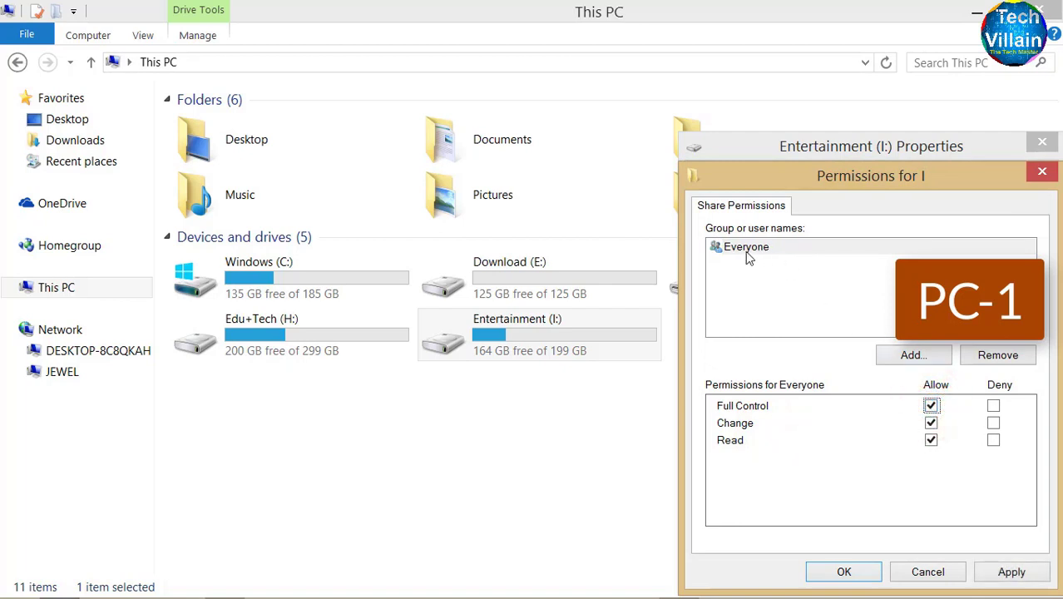
Find Everyone through the advanced user search and add it to the I share's permission list
{"action": "left_click", "coordinate": [913, 358]}
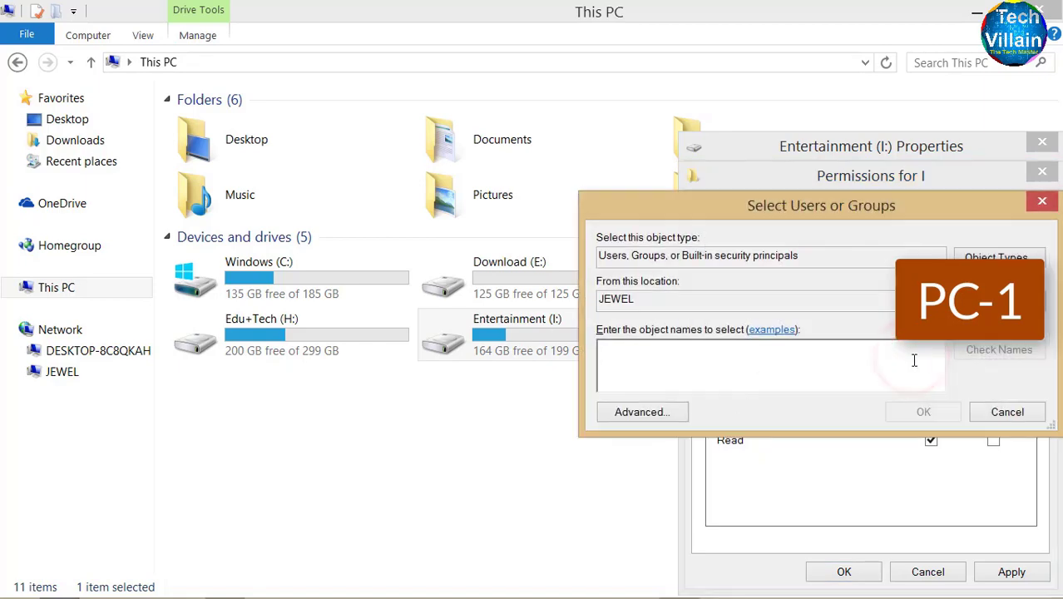
{"action": "left_click", "coordinate": [640, 411]}
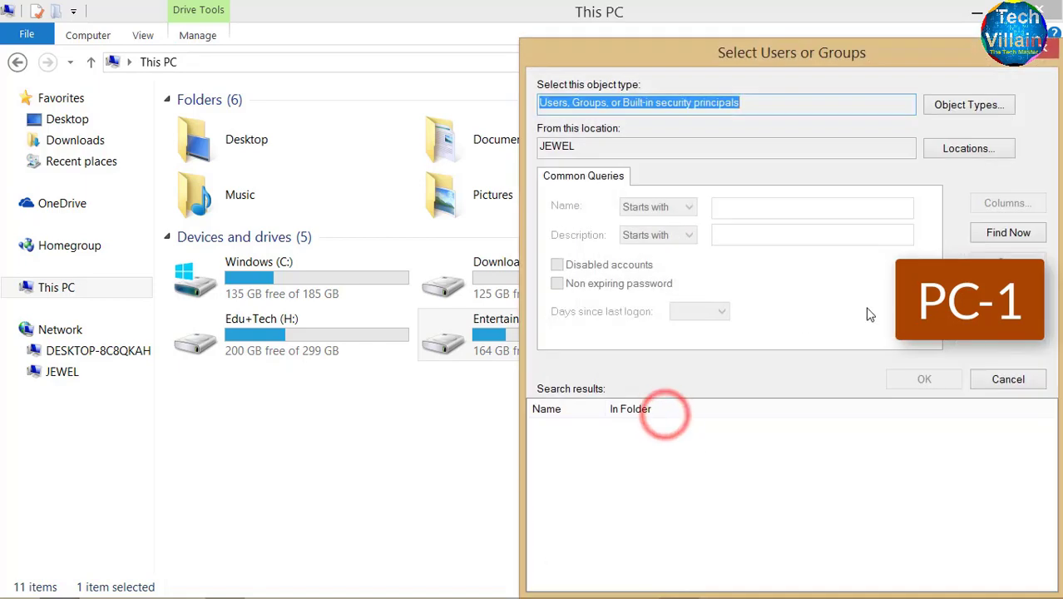
{"action": "left_click", "coordinate": [1007, 234]}
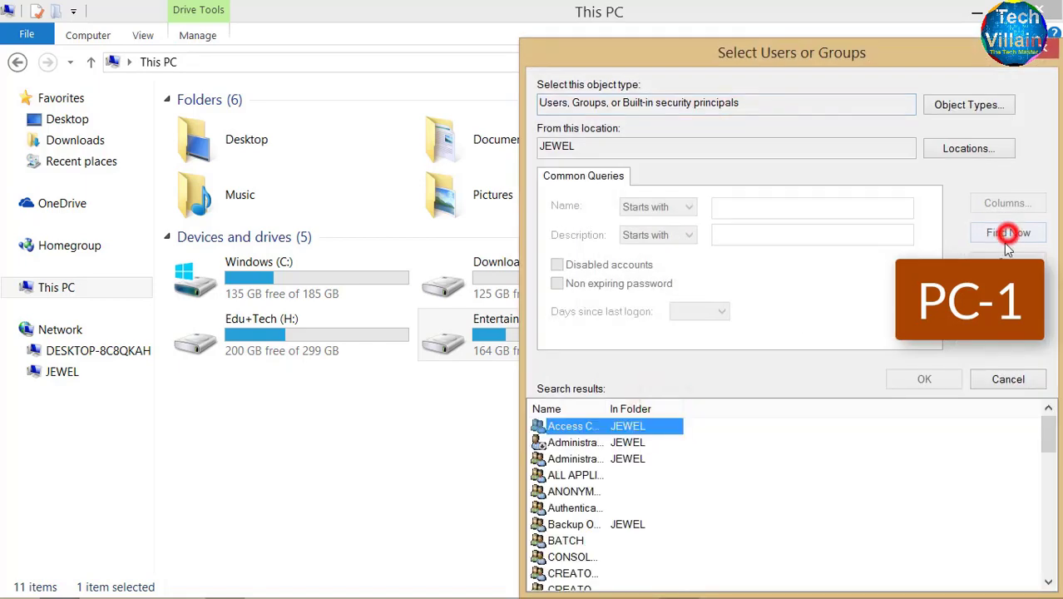
{"action": "scroll", "coordinate": [585, 458], "scroll_direction": "down", "scroll_amount": 5}
{"action": "left_click", "coordinate": [611, 446]}
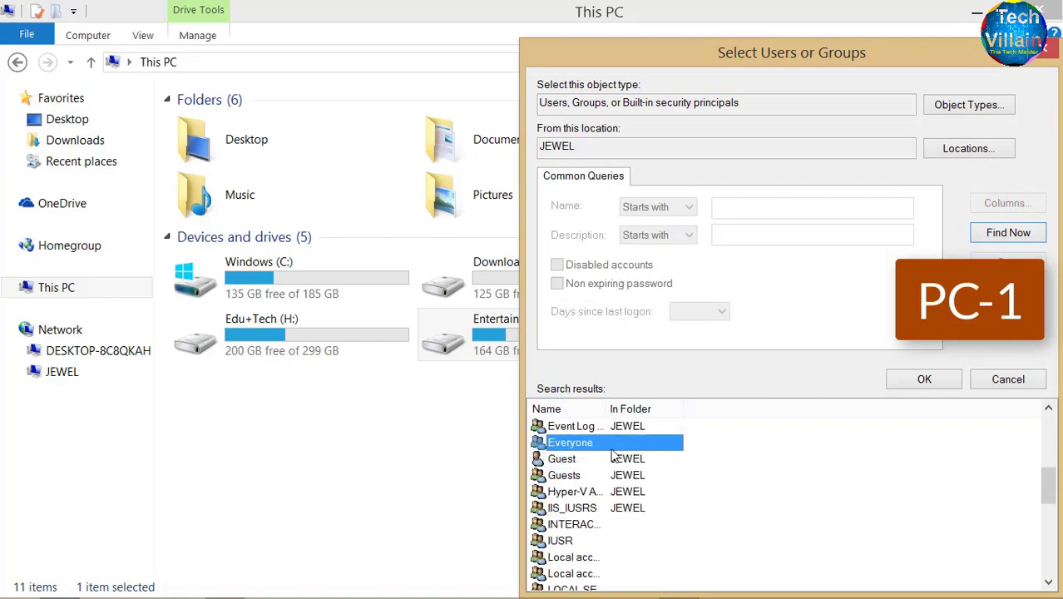
{"action": "left_click", "coordinate": [925, 380]}
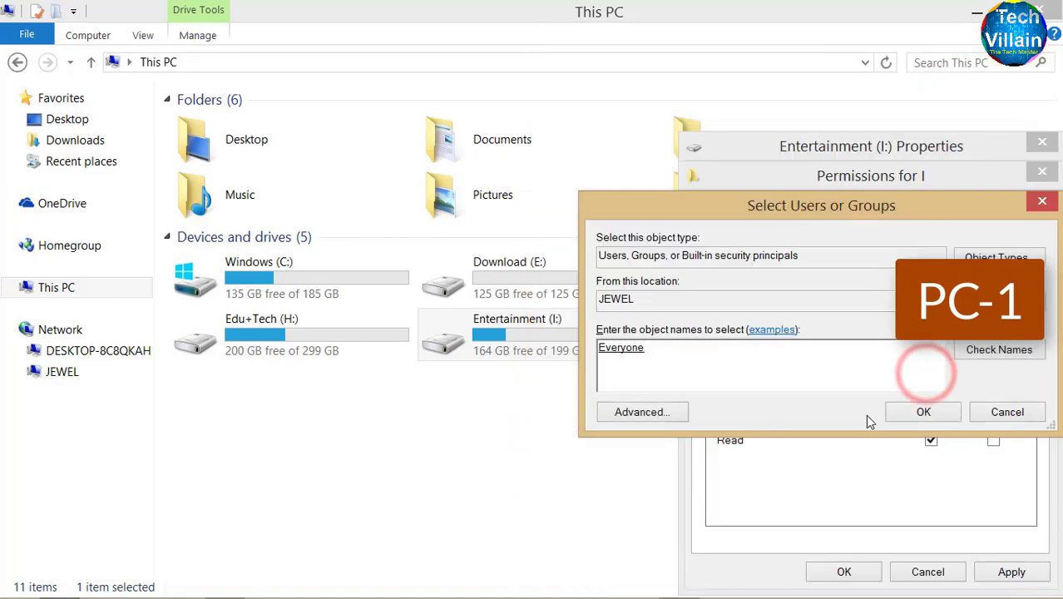
{"action": "left_click", "coordinate": [921, 408]}
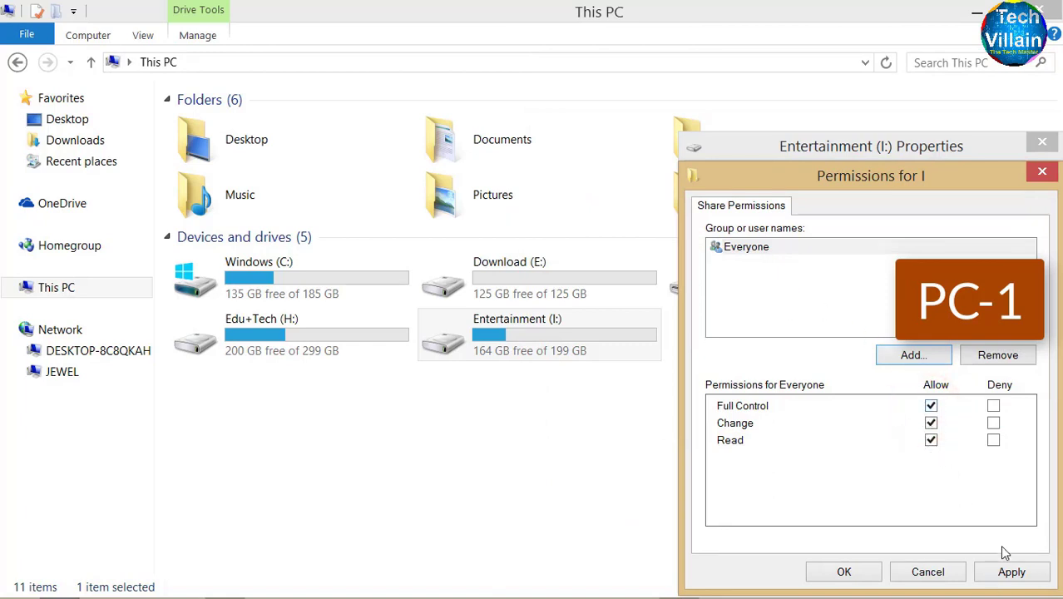
Apply the share permissions and advanced sharing settings of the Entertainment (I:) drive, and close its properties
{"action": "left_click", "coordinate": [1029, 576]}
{"action": "left_click", "coordinate": [843, 572]}
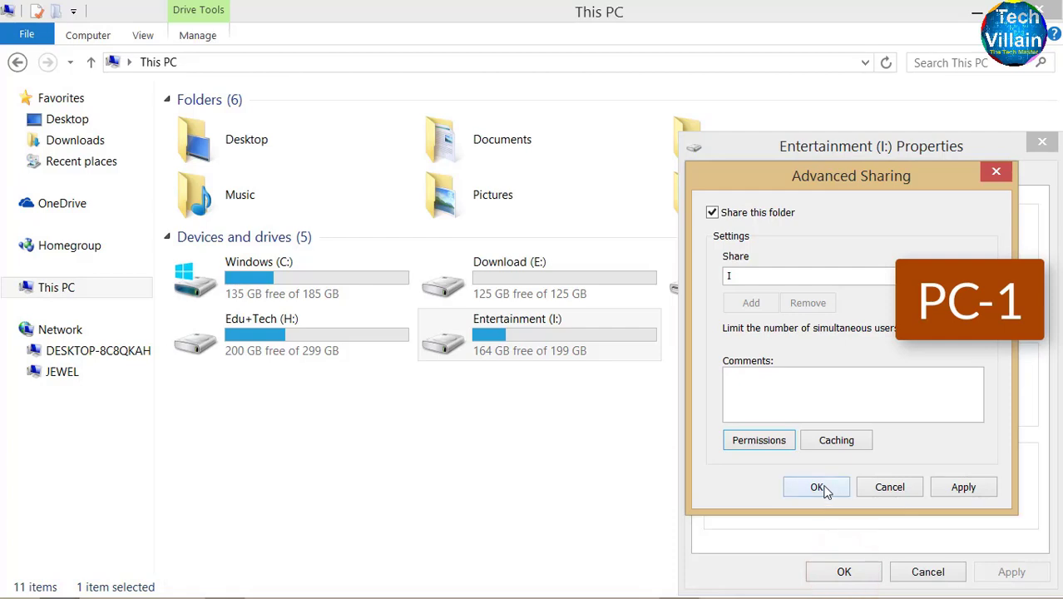
{"action": "left_click", "coordinate": [963, 487]}
{"action": "left_click", "coordinate": [817, 487]}
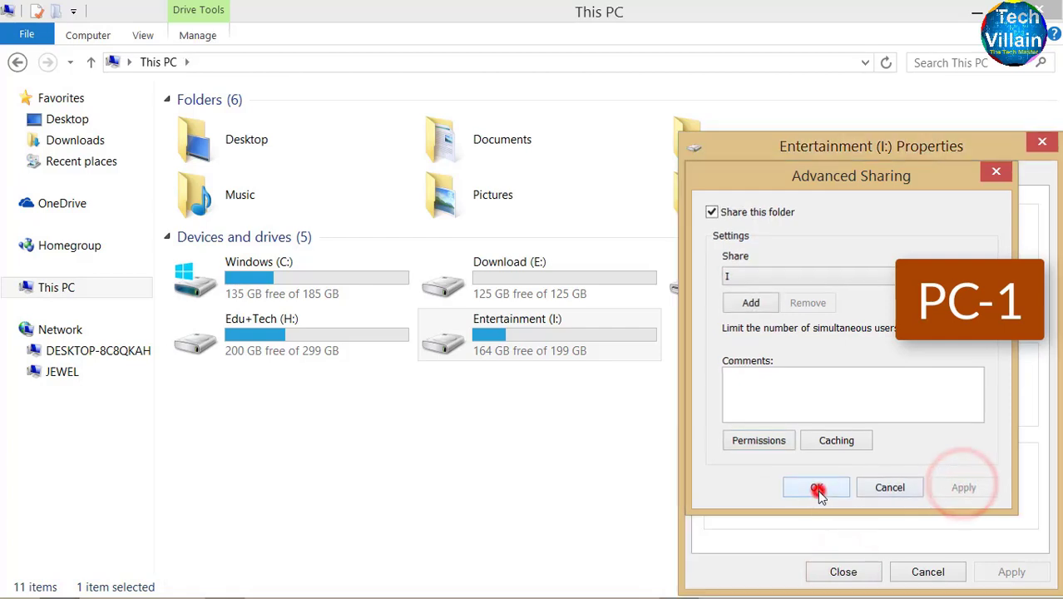
{"action": "left_click", "coordinate": [846, 571]}
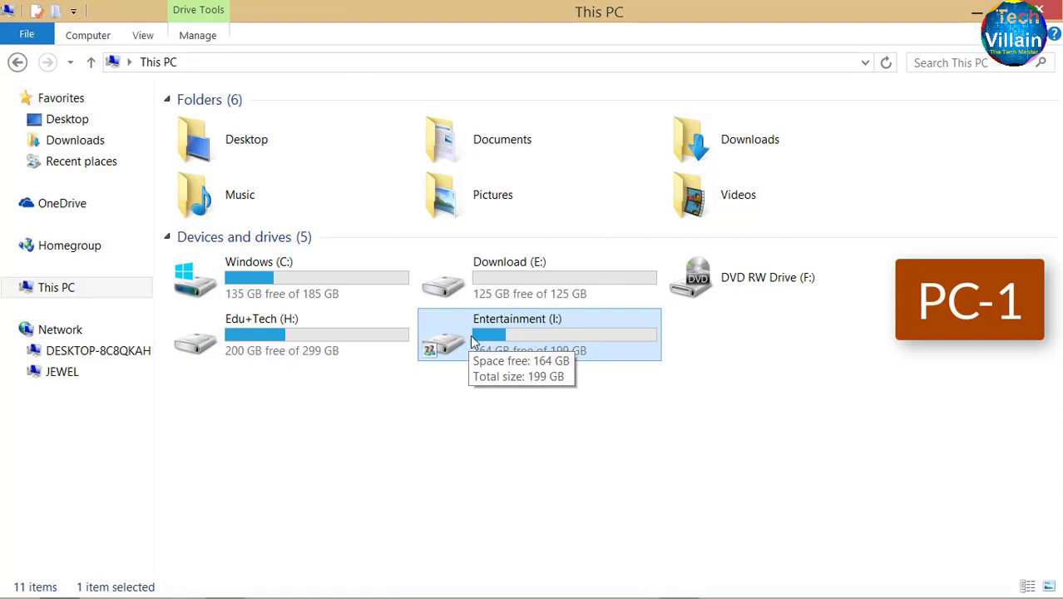
Open the security properties of the Entertainment (I:) drive and start editing its group and user permissions
{"action": "left_click", "coordinate": [483, 453]}
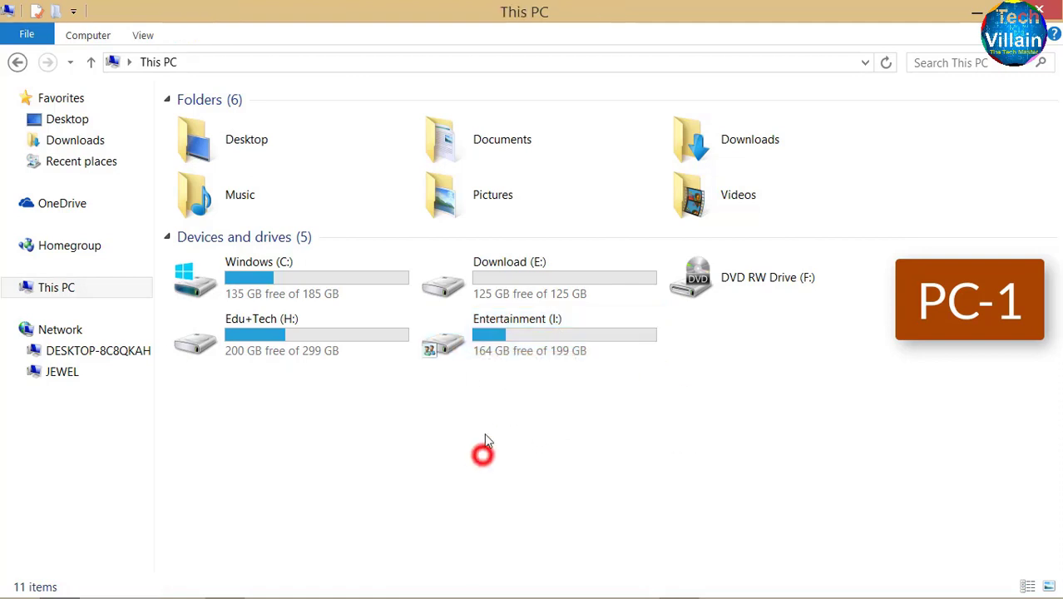
{"action": "left_click", "coordinate": [517, 338]}
{"action": "right_click", "coordinate": [530, 331]}
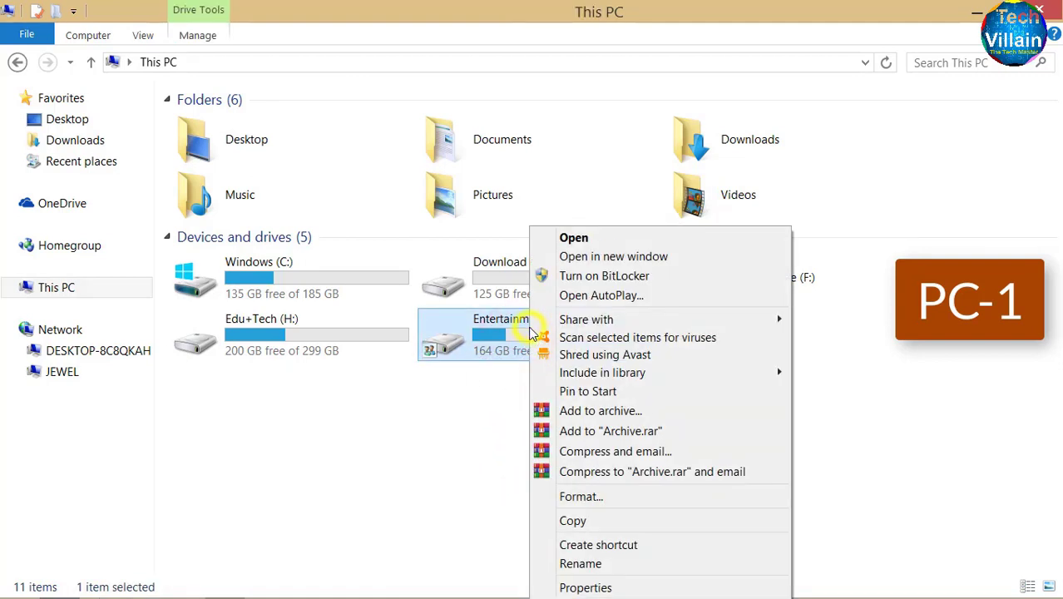
{"action": "left_click", "coordinate": [607, 588]}
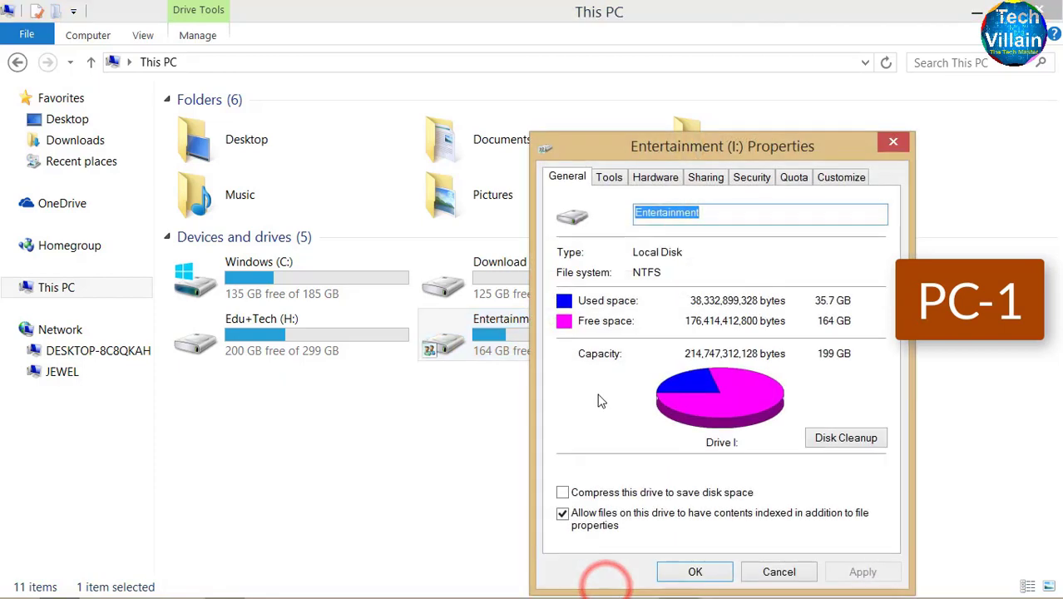
{"action": "left_click", "coordinate": [757, 180]}
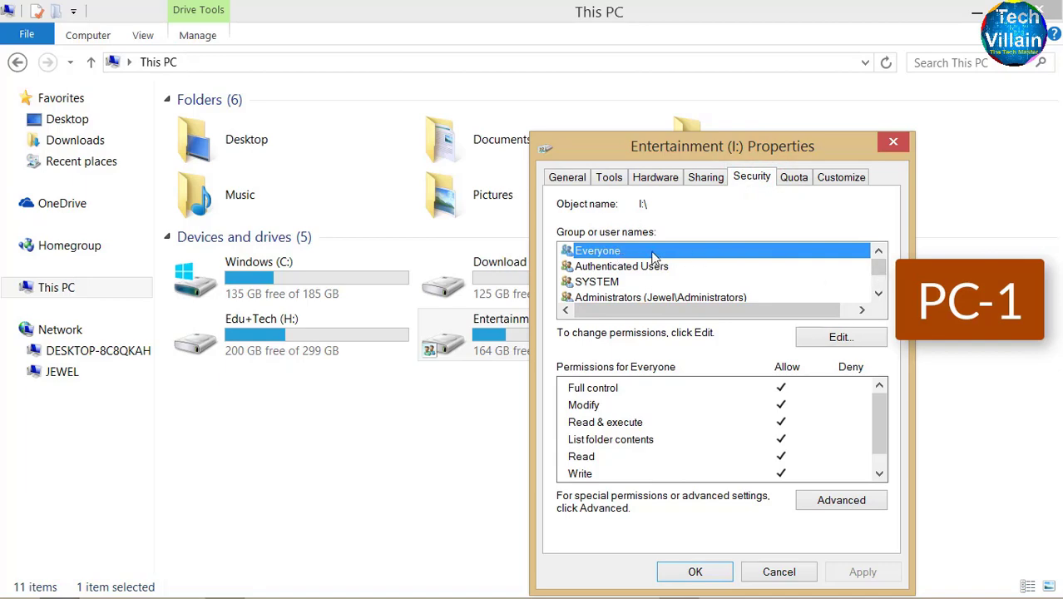
{"action": "left_click", "coordinate": [839, 338]}
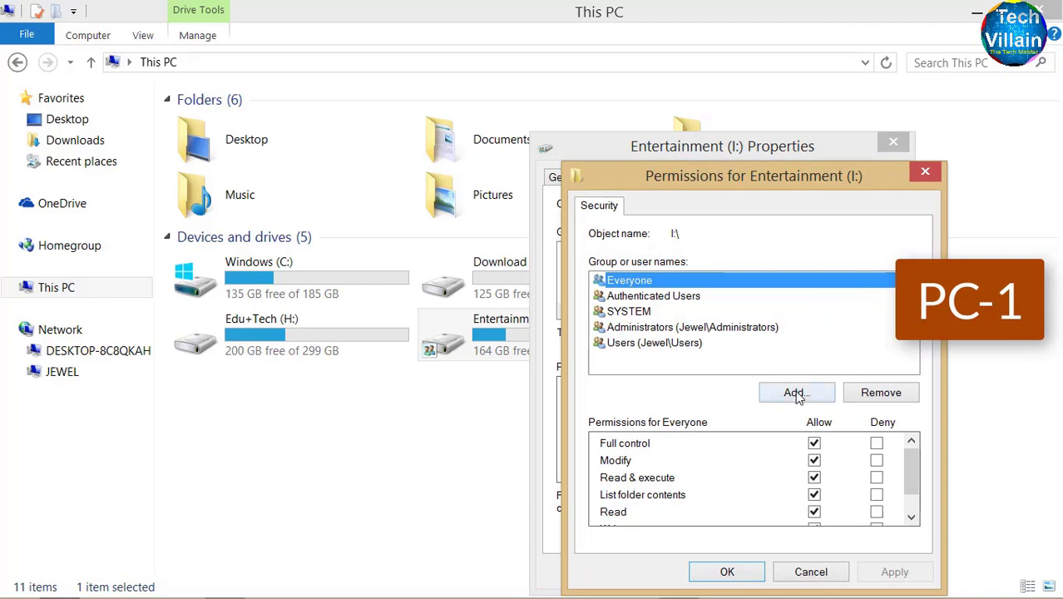
Find Everyone through the advanced user search and add it to the Entertainment (I:) drive's security permission list
{"action": "left_click", "coordinate": [797, 397]}
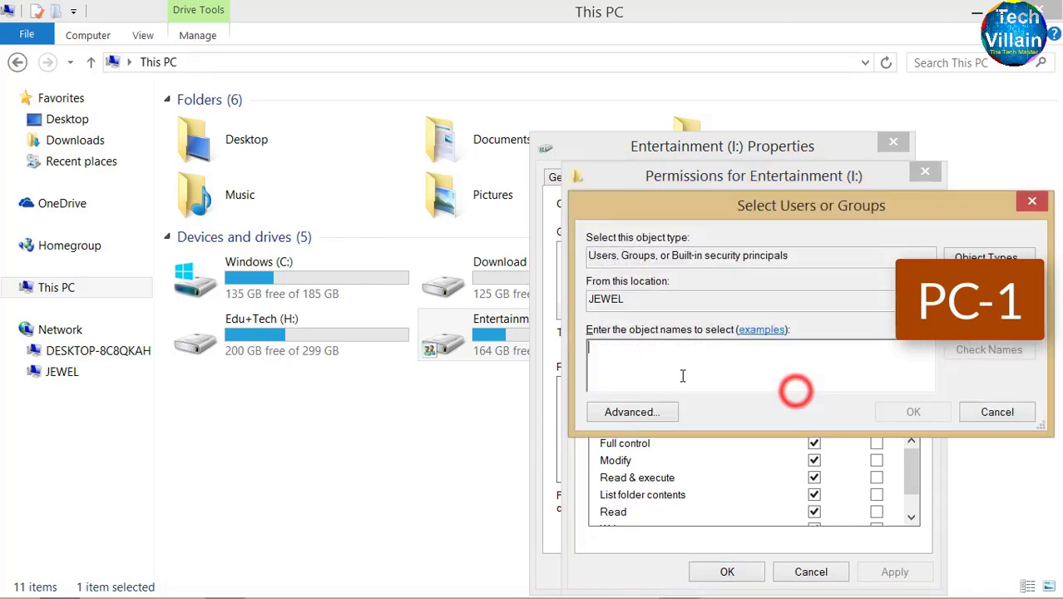
{"action": "left_click", "coordinate": [632, 412]}
{"action": "left_click", "coordinate": [1007, 233]}
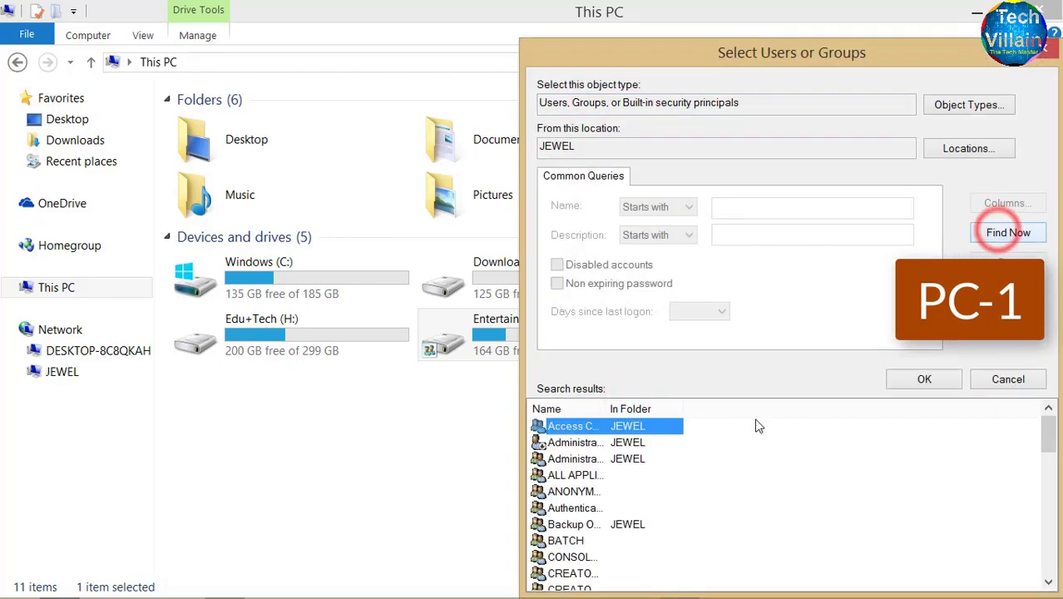
{"action": "scroll", "coordinate": [802, 411], "scroll_direction": "down", "scroll_amount": 5}
{"action": "left_click", "coordinate": [680, 443]}
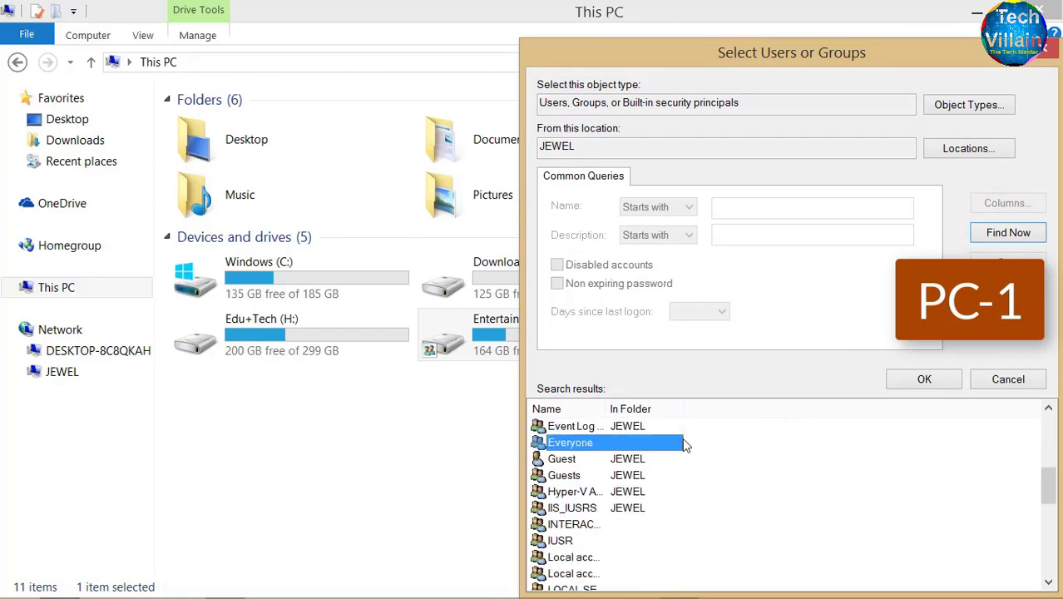
{"action": "left_click", "coordinate": [935, 380]}
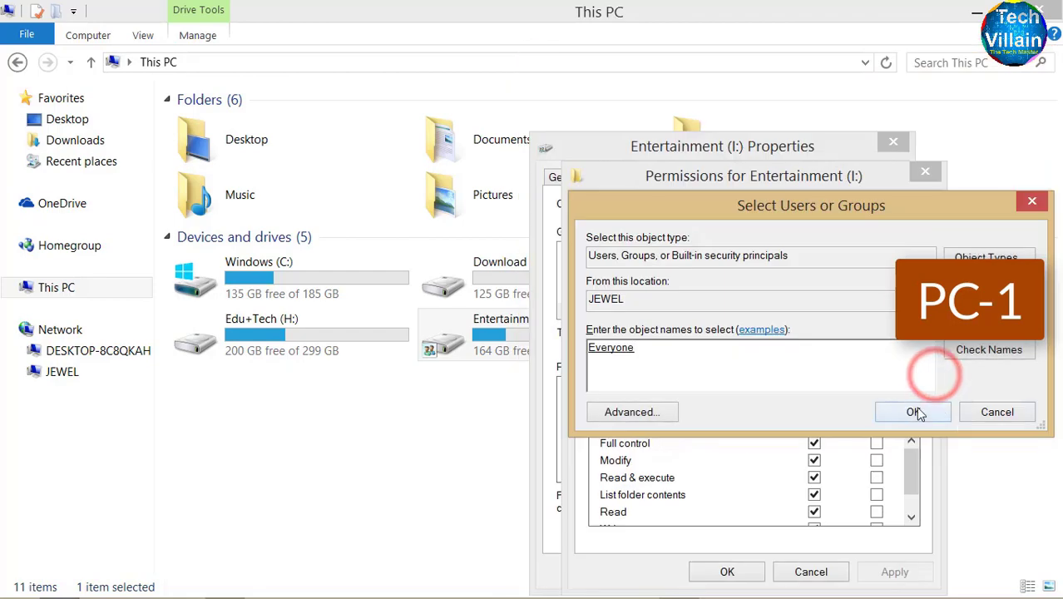
{"action": "left_click", "coordinate": [915, 409]}
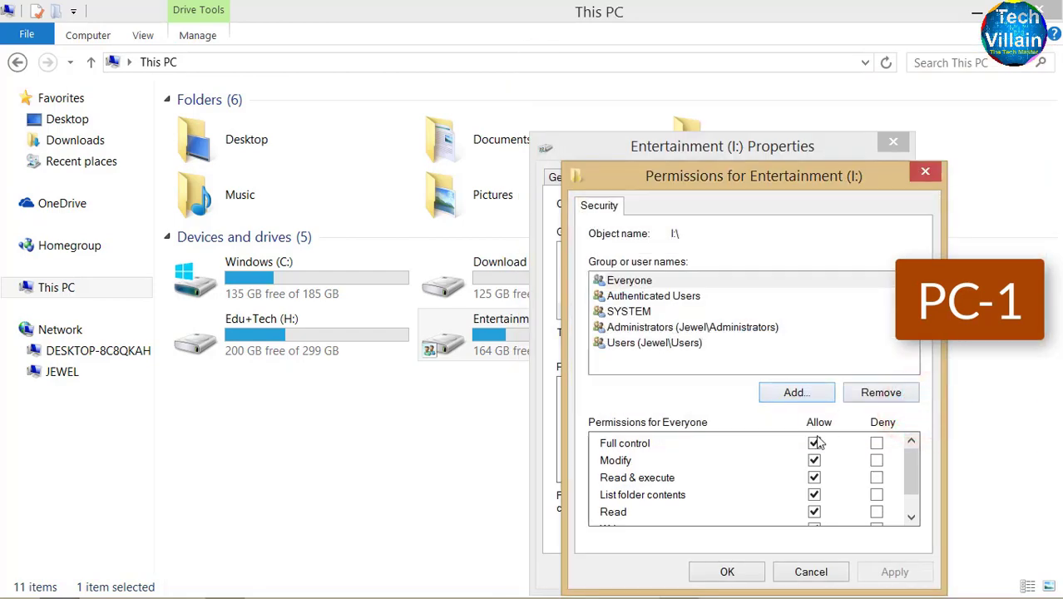
Allow Everyone Full control in the security permissions of the Entertainment (I:) drive and apply the change, continuing past inaccessible system items
{"action": "left_click", "coordinate": [815, 443]}
{"action": "left_click", "coordinate": [814, 443]}
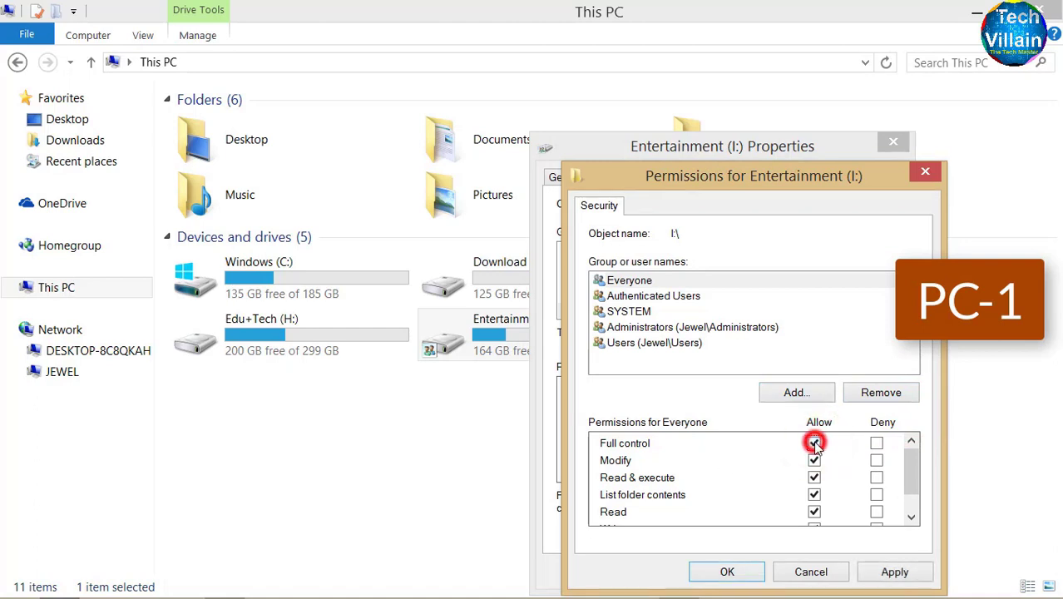
{"action": "left_click", "coordinate": [884, 571]}
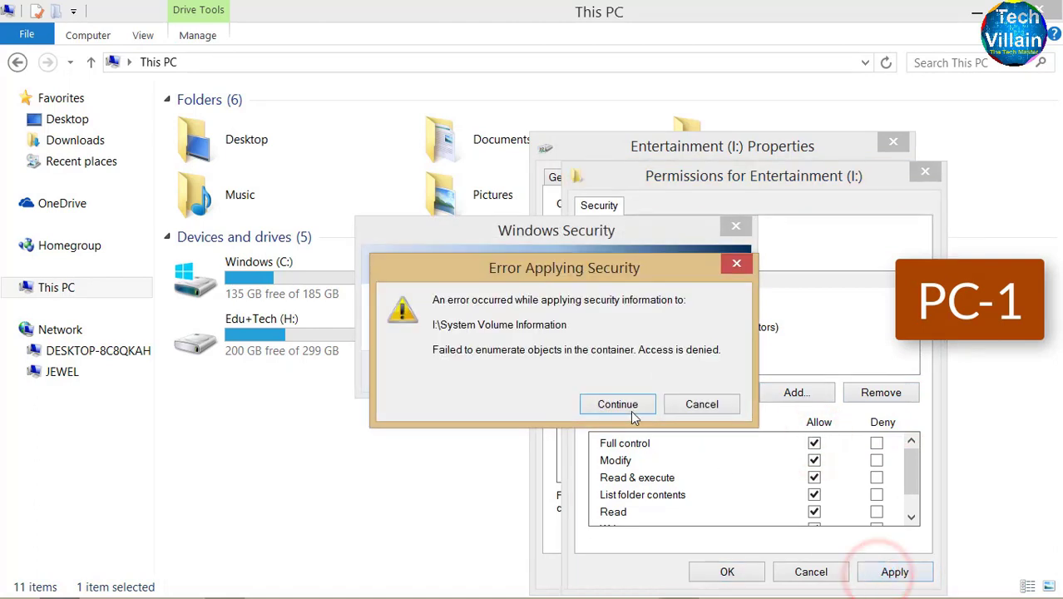
{"action": "left_click", "coordinate": [620, 405]}
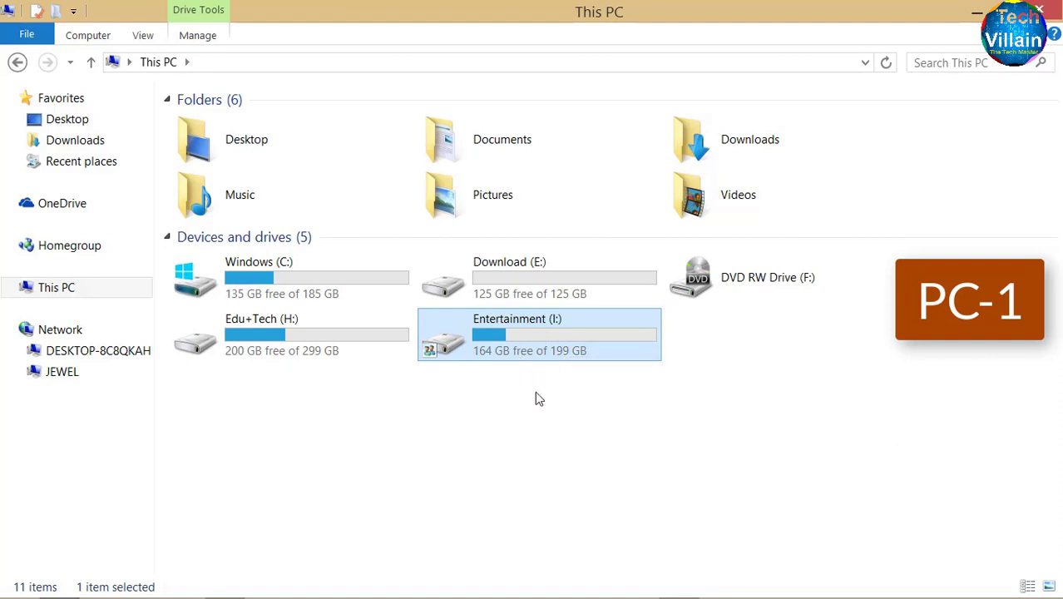
Check the contents of the Entertainment (I:) drive, and close its permissions and properties dialogs
{"action": "double_click", "coordinate": [522, 340]}
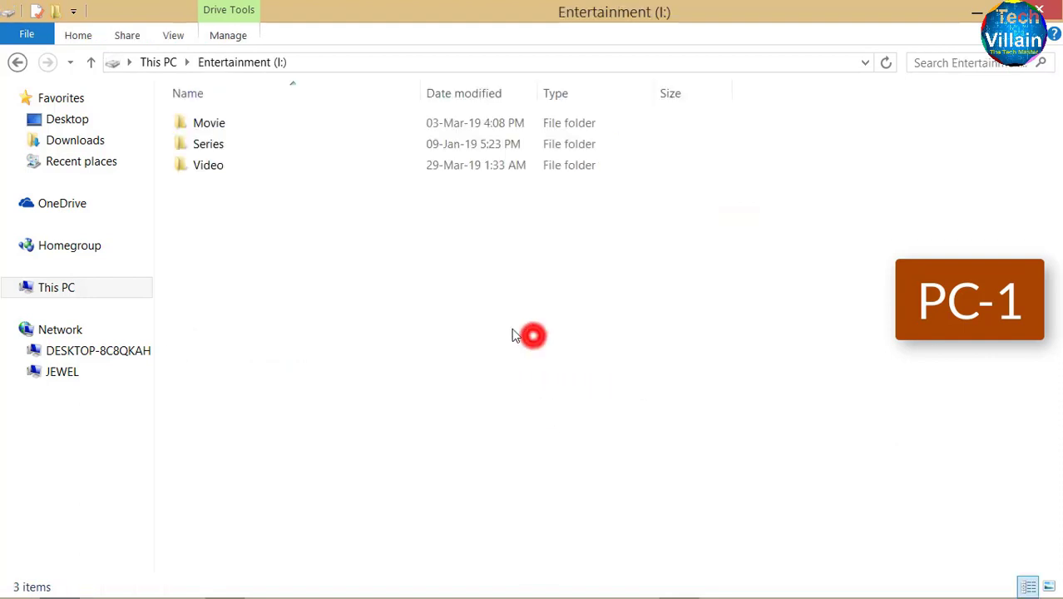
{"action": "left_click", "coordinate": [91, 64]}
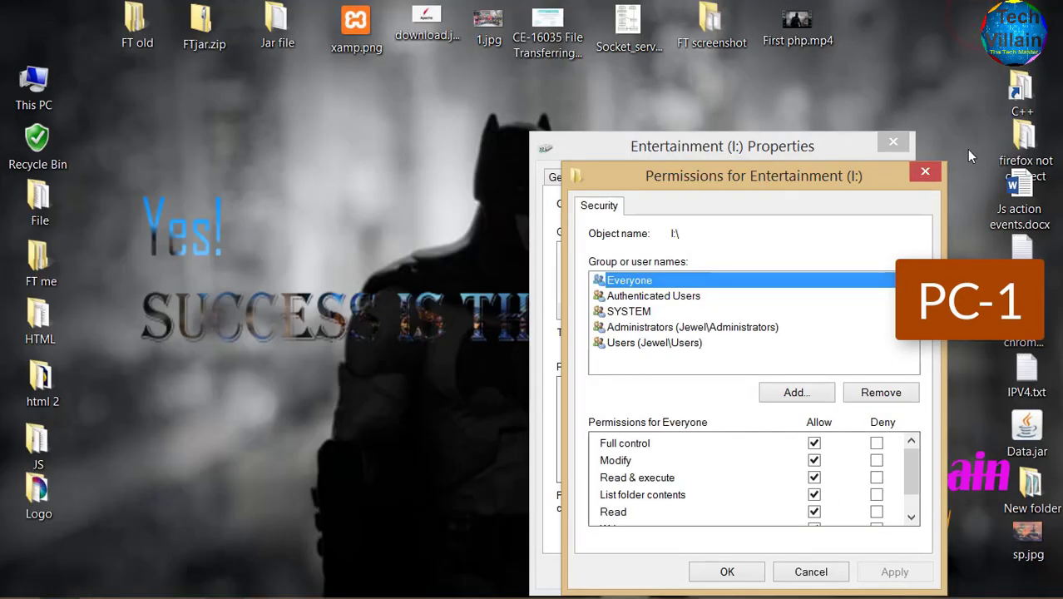
{"action": "left_click", "coordinate": [928, 171]}
{"action": "left_click", "coordinate": [893, 142]}
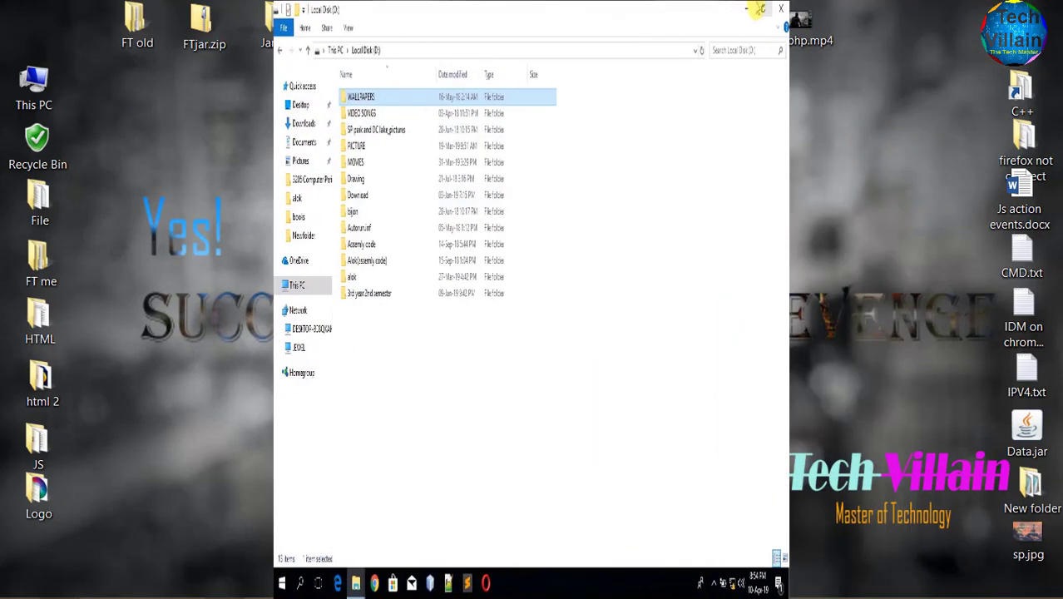
Switch to PC-2, close the Local Disk (D:) window, and open the JEWEL computer from the network
{"action": "left_click", "coordinate": [785, 10]}
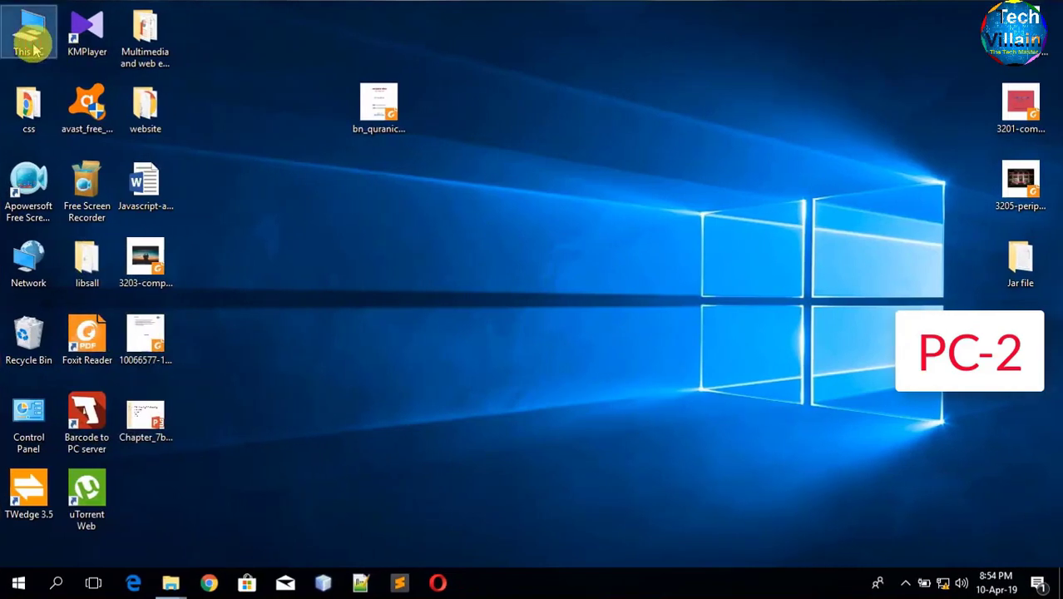
{"action": "double_click", "coordinate": [30, 35]}
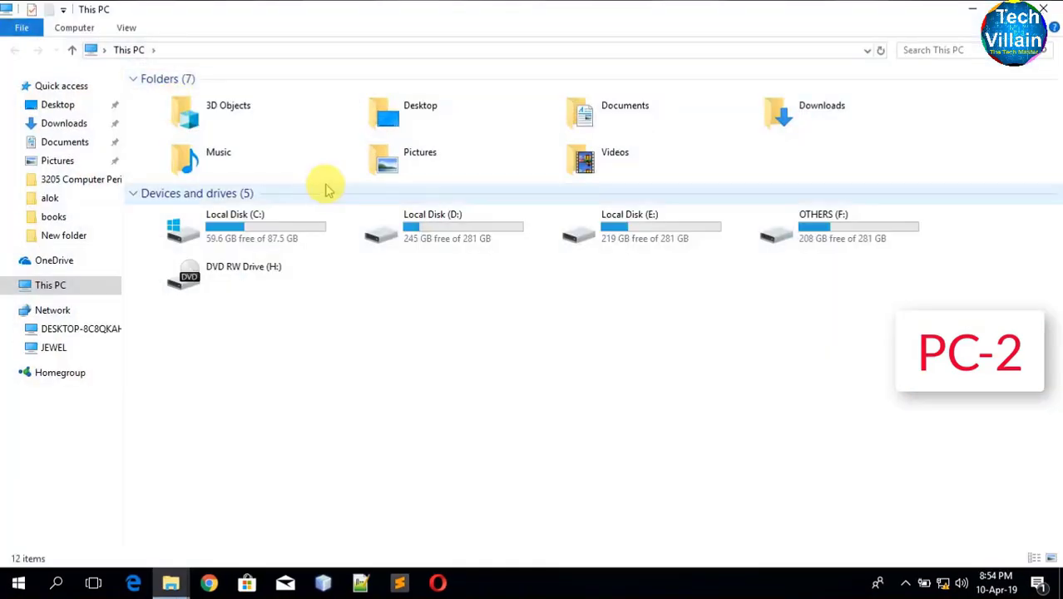
{"action": "left_click", "coordinate": [65, 309]}
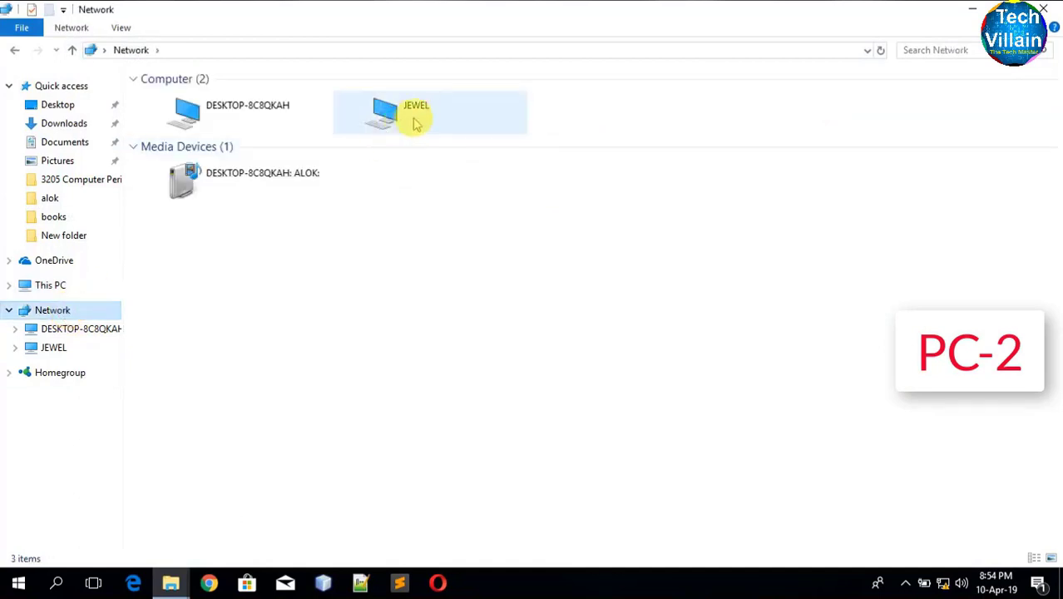
{"action": "double_click", "coordinate": [423, 114]}
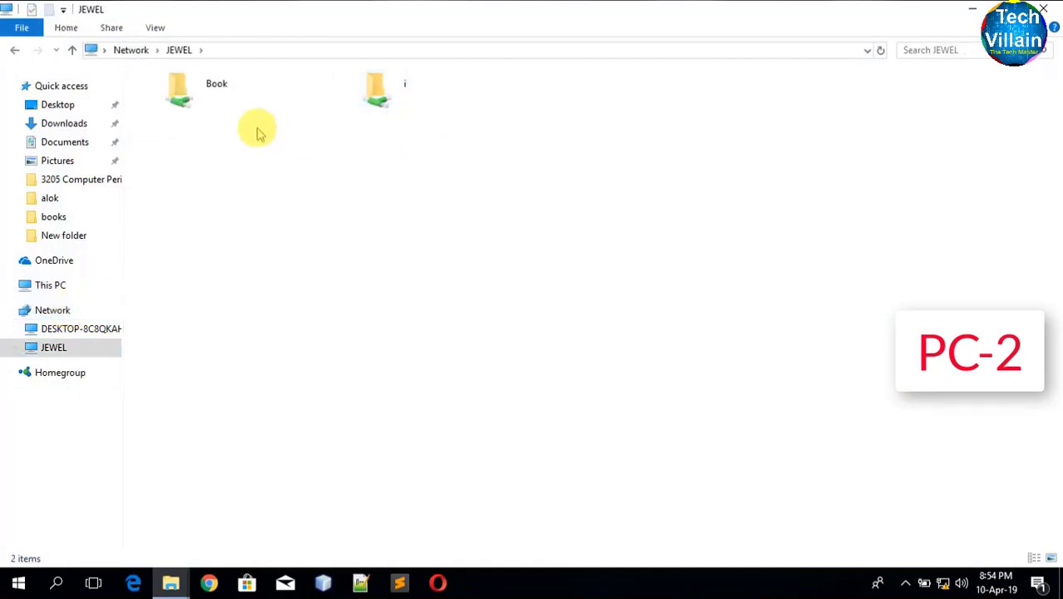
Browse the shared i drive and its Movie folder on JEWEL, and return to the network overview
{"action": "left_click", "coordinate": [384, 93]}
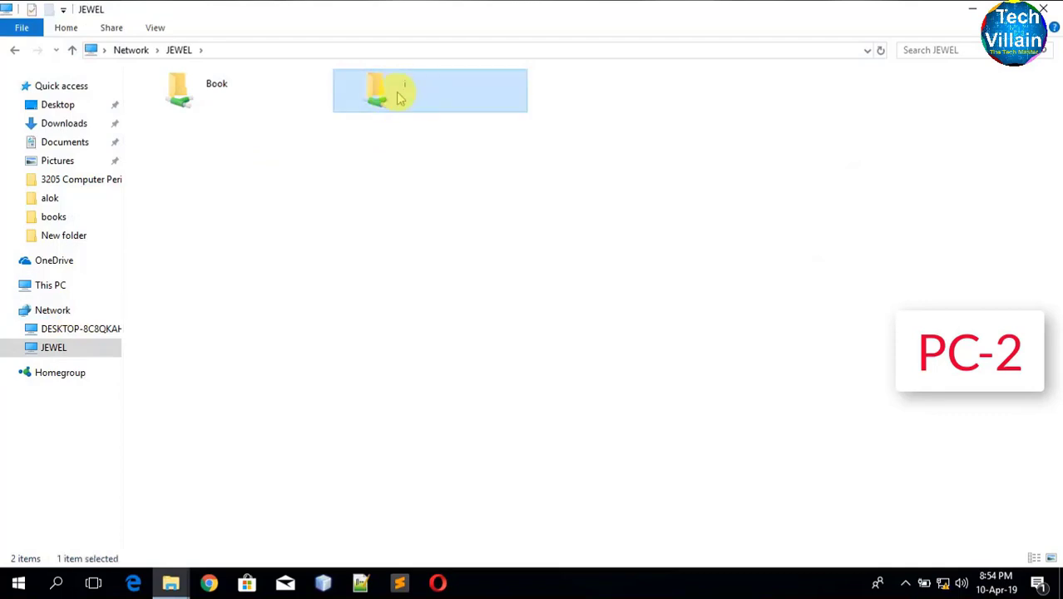
{"action": "double_click", "coordinate": [401, 98]}
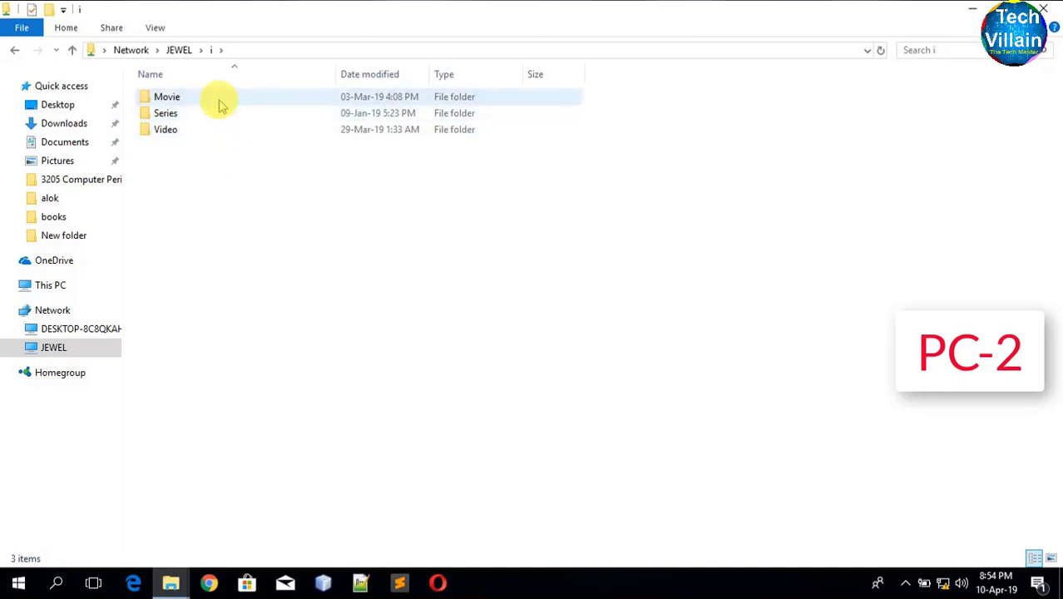
{"action": "double_click", "coordinate": [219, 103]}
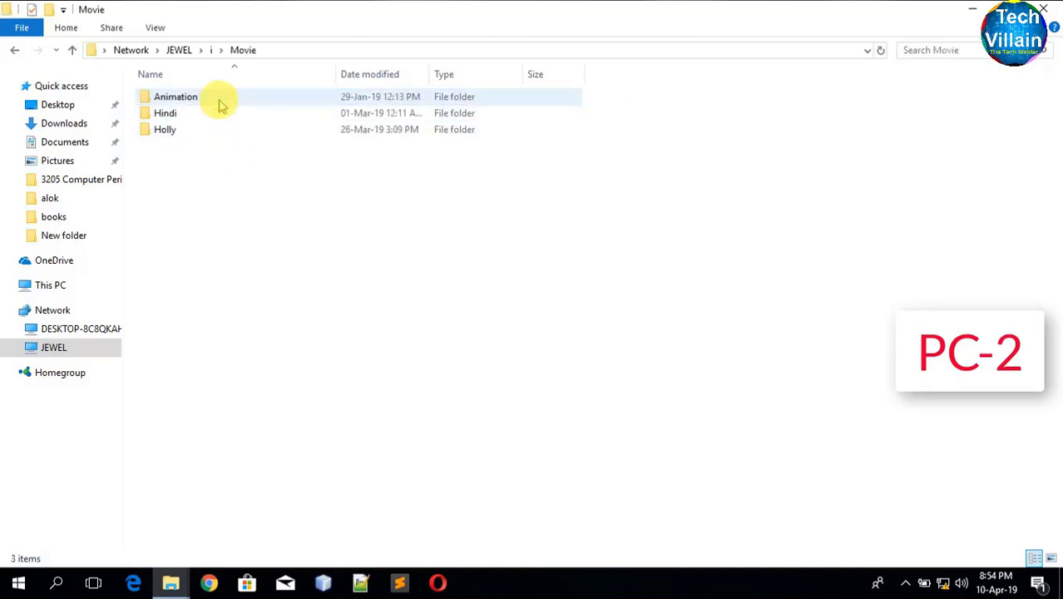
{"action": "left_click", "coordinate": [72, 51]}
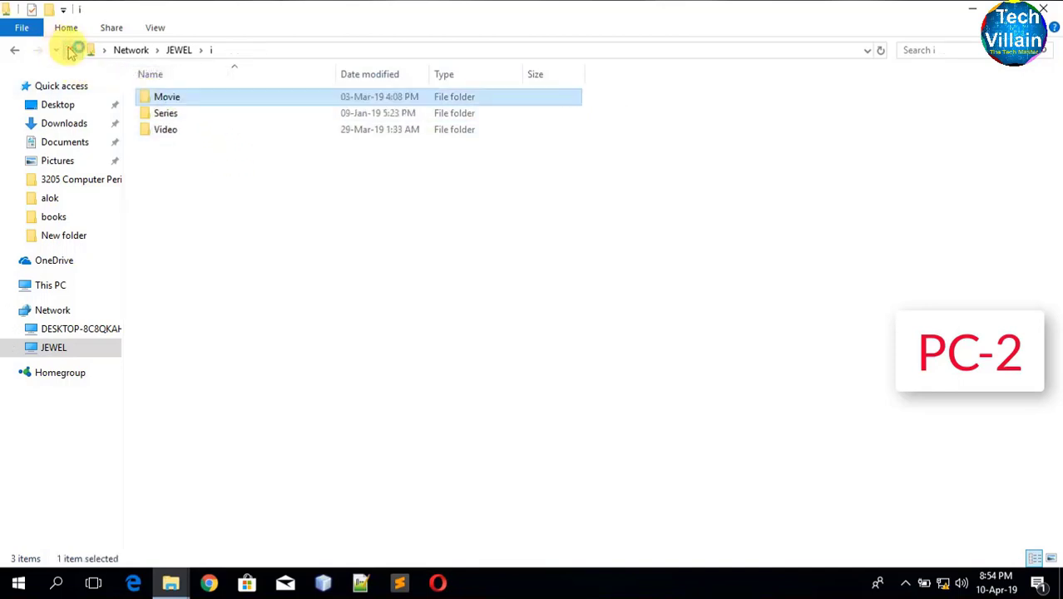
{"action": "left_click", "coordinate": [74, 51]}
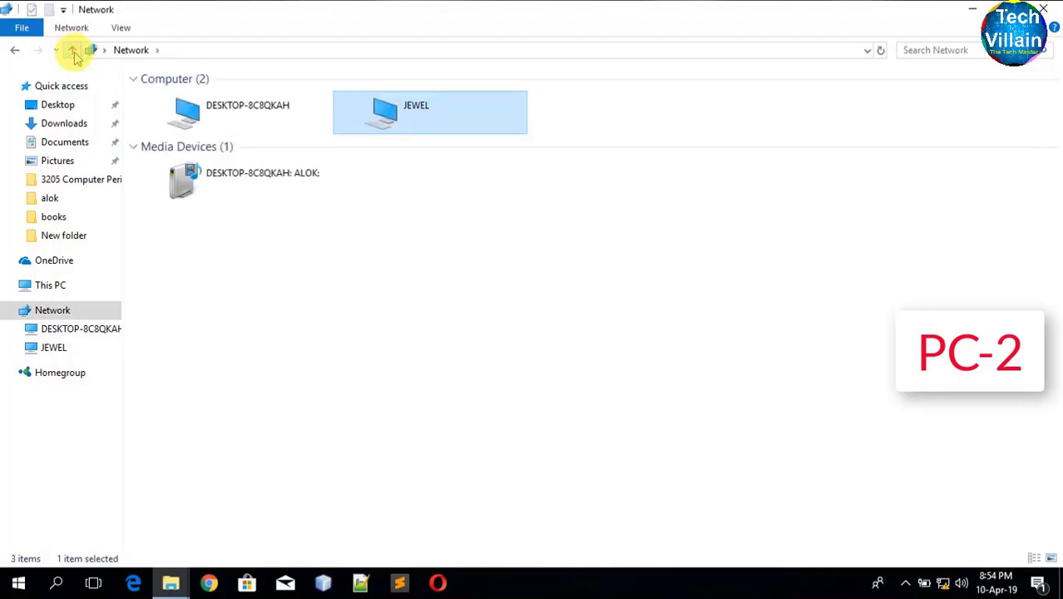
Open the advanced sharing settings of PC-2's Local Disk (D:) and enable sharing with the share name D
{"action": "left_click", "coordinate": [59, 285]}
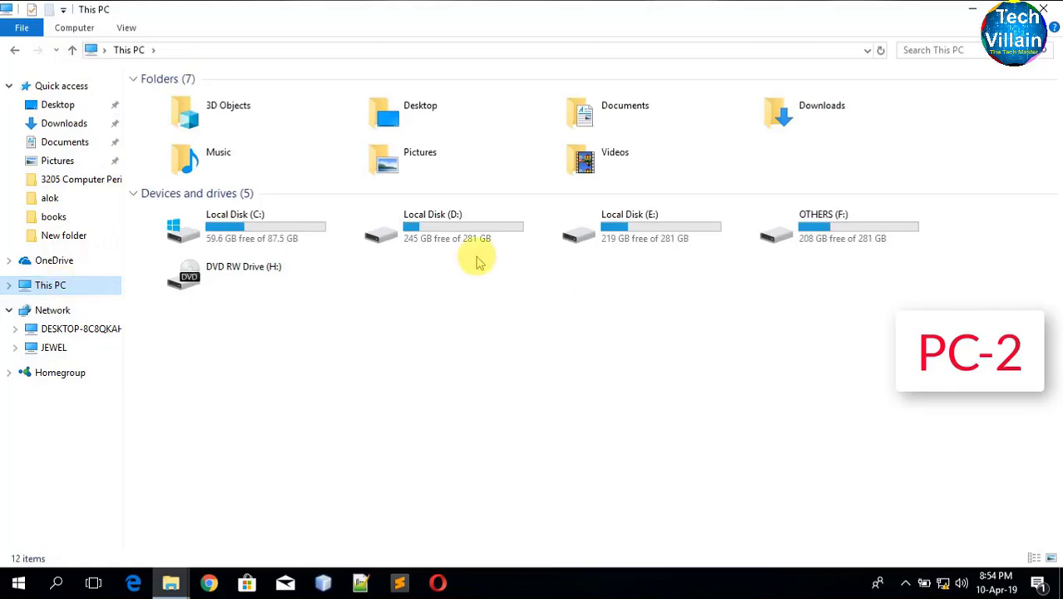
{"action": "left_click", "coordinate": [454, 237]}
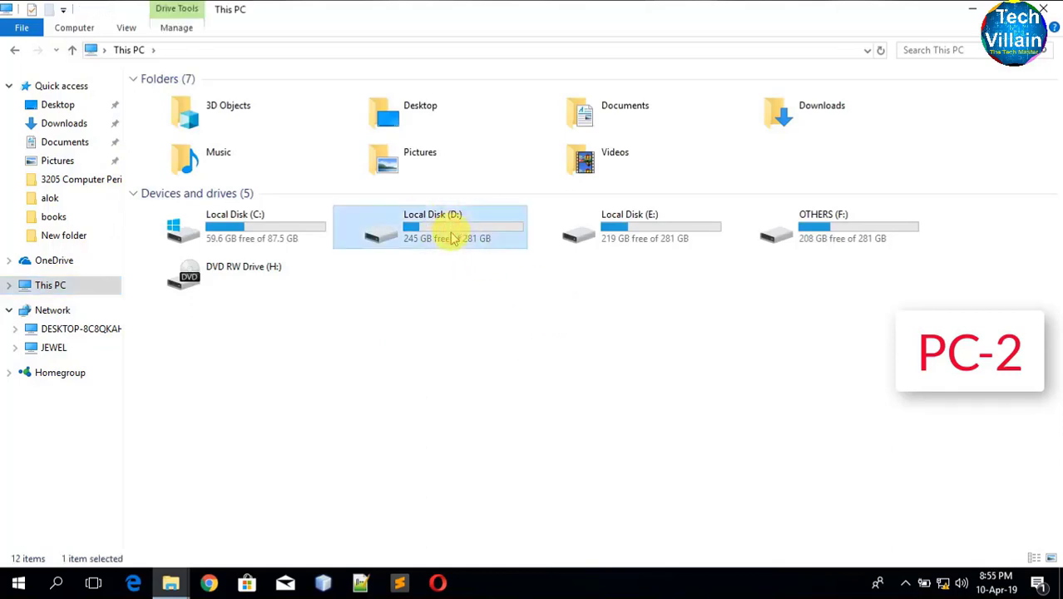
{"action": "right_click", "coordinate": [454, 238]}
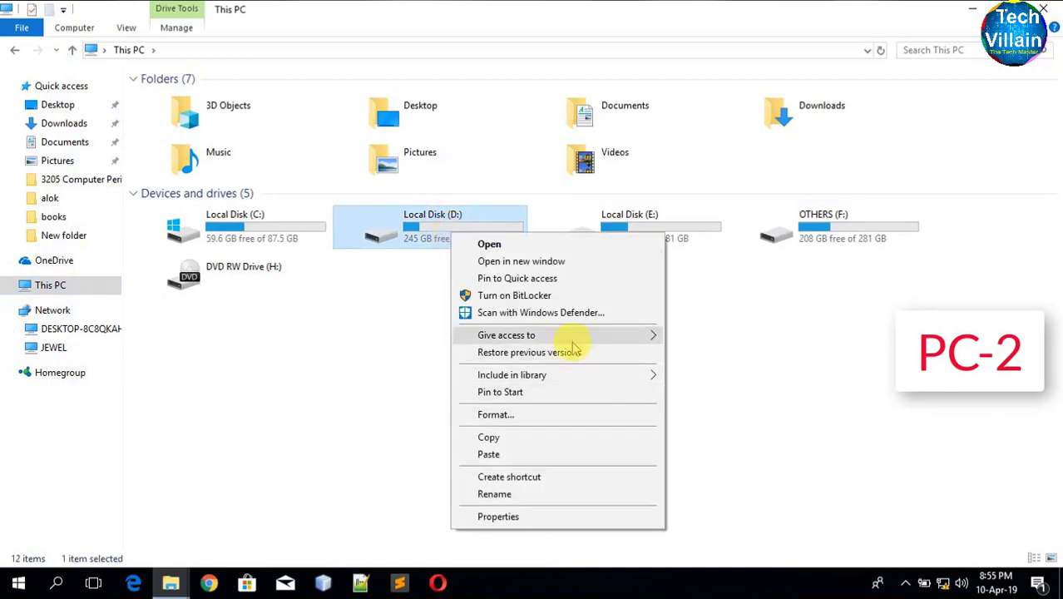
{"action": "mouse_move", "coordinate": [570, 340]}
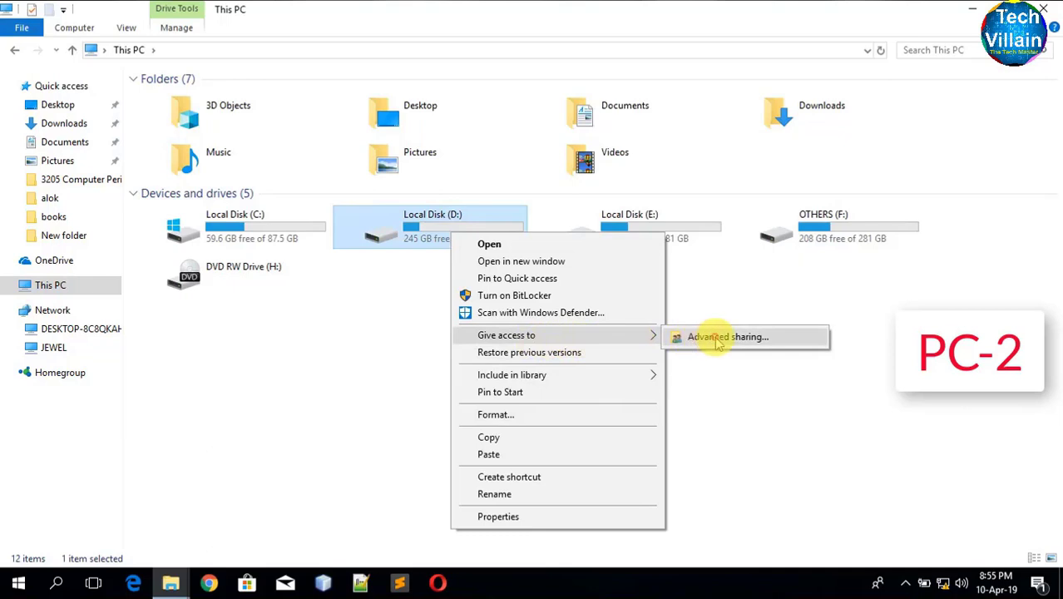
{"action": "left_click", "coordinate": [718, 340]}
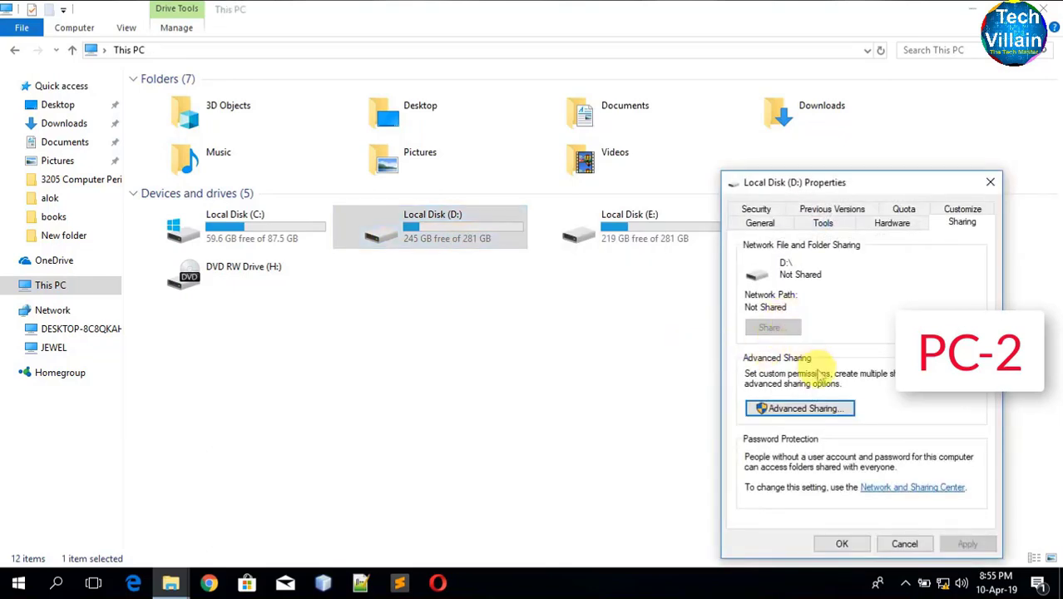
{"action": "left_click", "coordinate": [811, 408]}
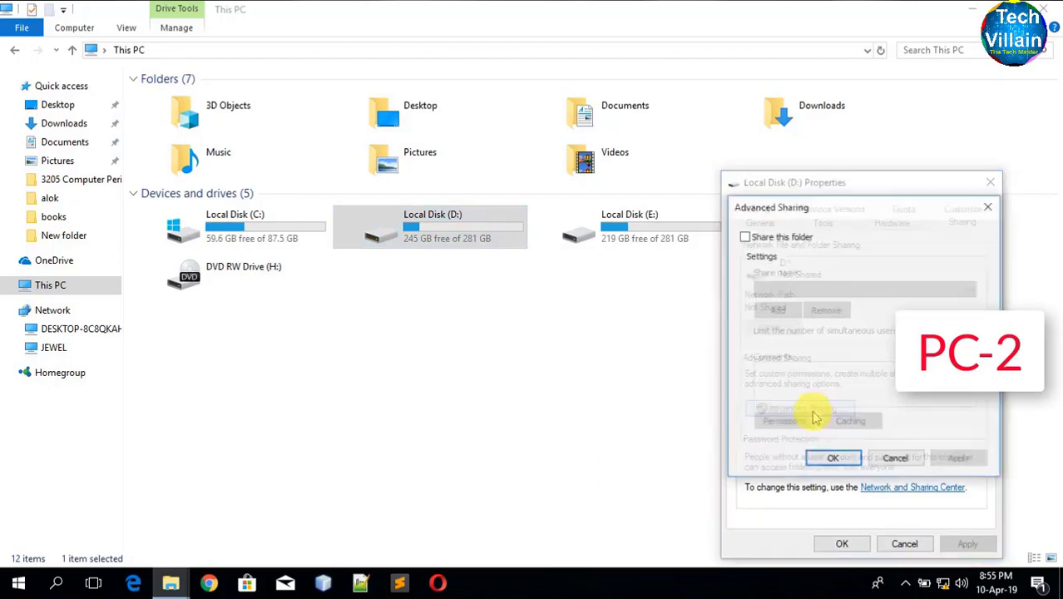
{"action": "left_click", "coordinate": [744, 237]}
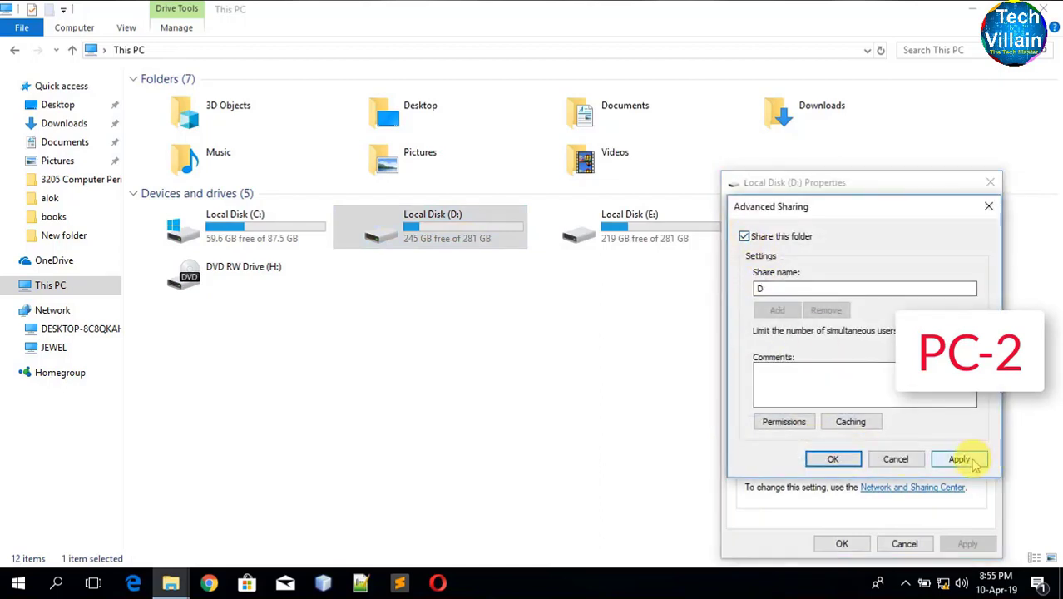
Allow Everyone Full Control in the share permissions of Local Disk (D:) and apply them
{"action": "left_click", "coordinate": [786, 422]}
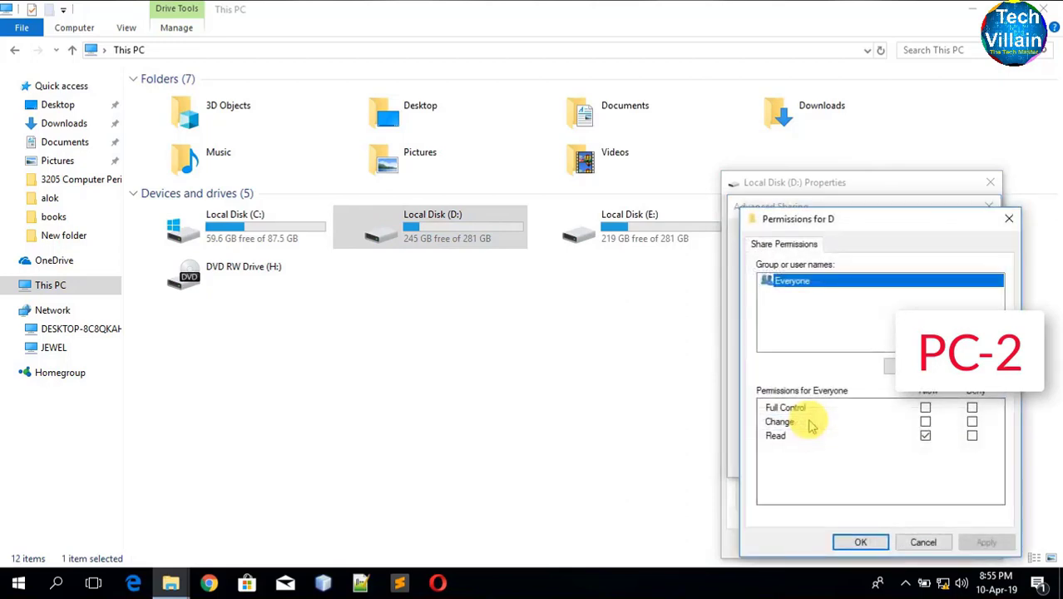
{"action": "left_click", "coordinate": [926, 407]}
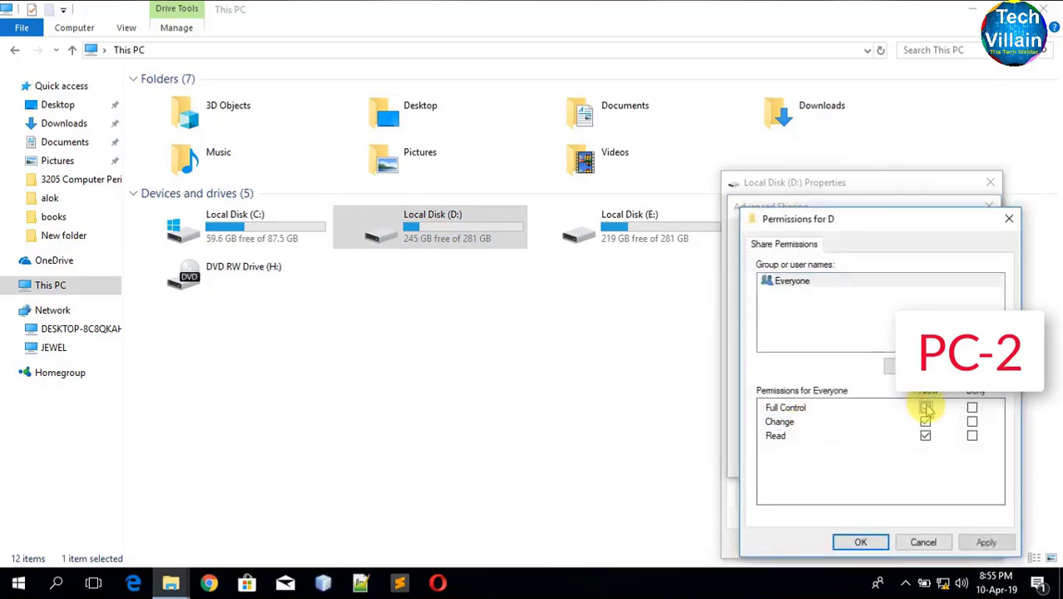
{"action": "left_click", "coordinate": [985, 543]}
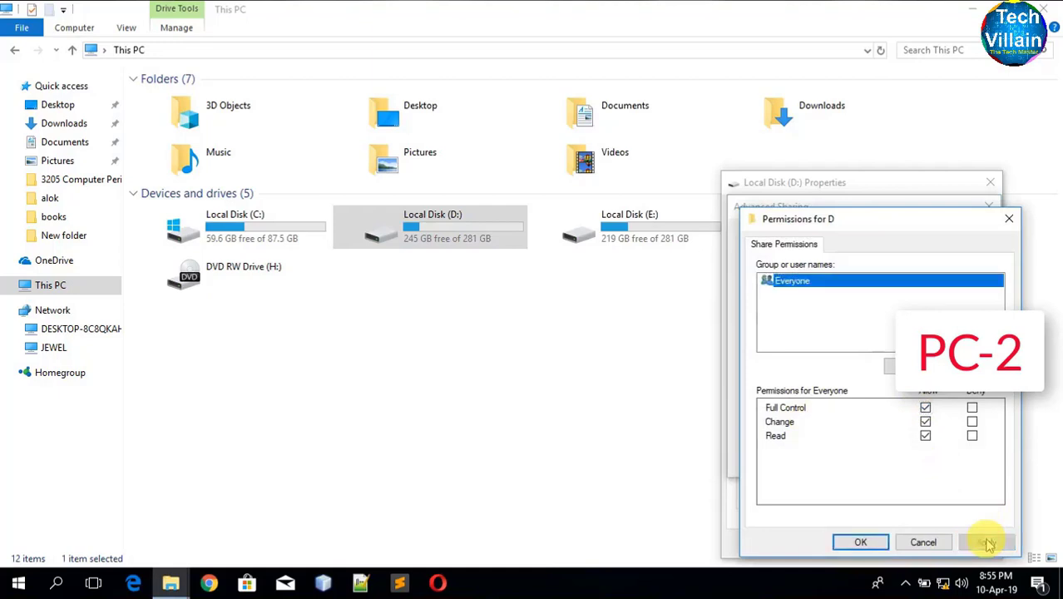
Confirm the share permissions, apply the advanced sharing of Local Disk (D:), and close its properties
{"action": "left_click", "coordinate": [861, 543]}
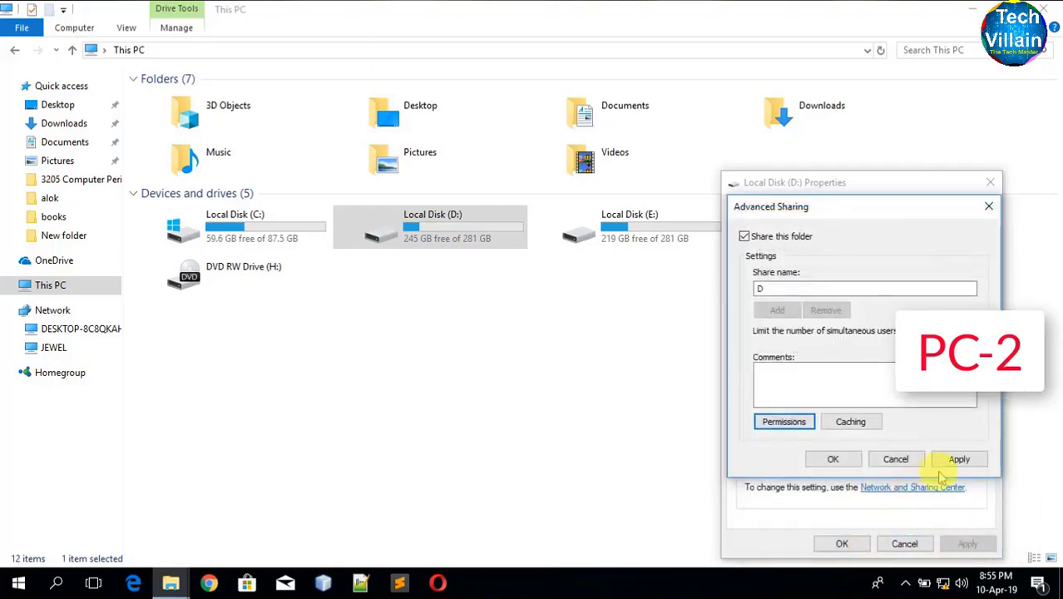
{"action": "left_click", "coordinate": [961, 459]}
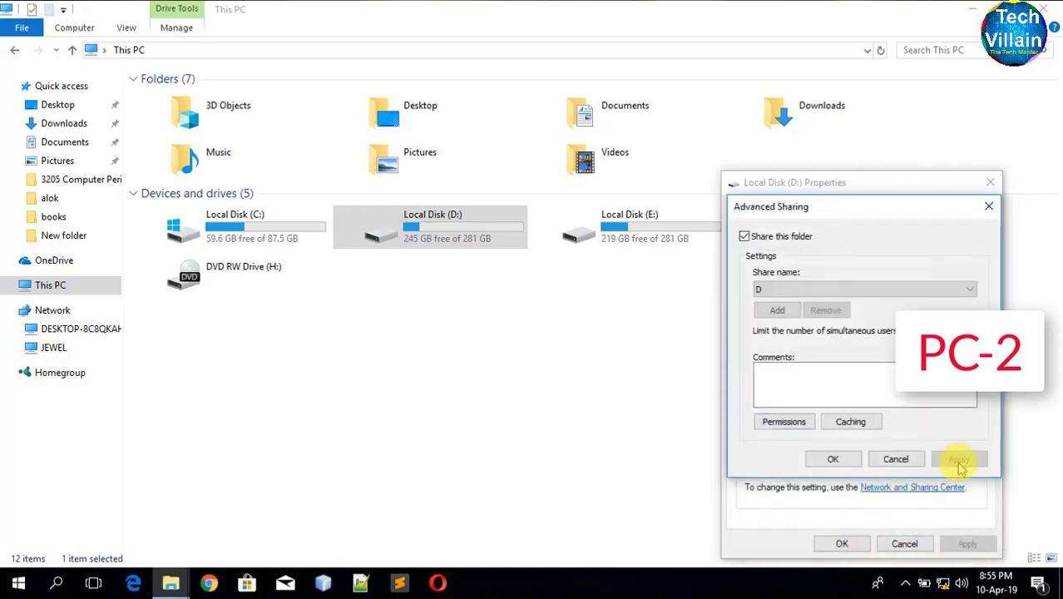
{"action": "left_click", "coordinate": [833, 460]}
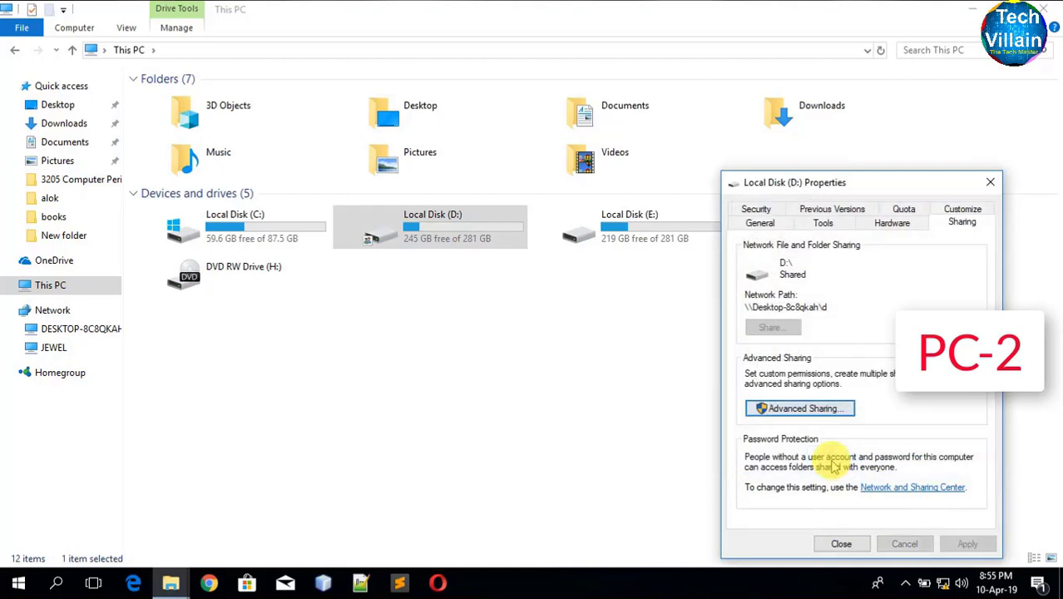
{"action": "left_click", "coordinate": [857, 544]}
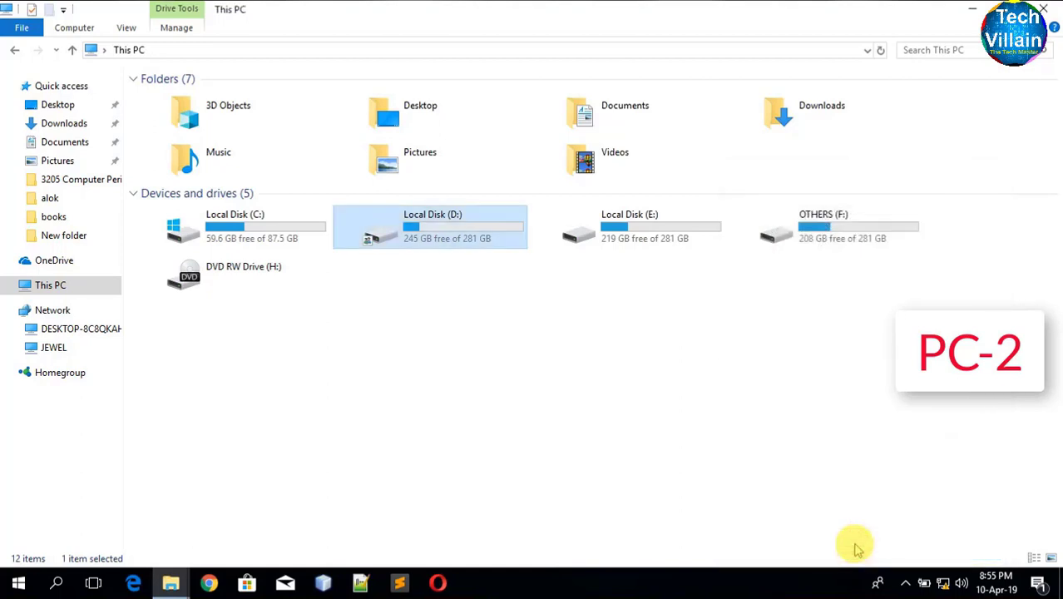
Open the security permissions of Local Disk (D:) for editing
{"action": "right_click", "coordinate": [402, 237]}
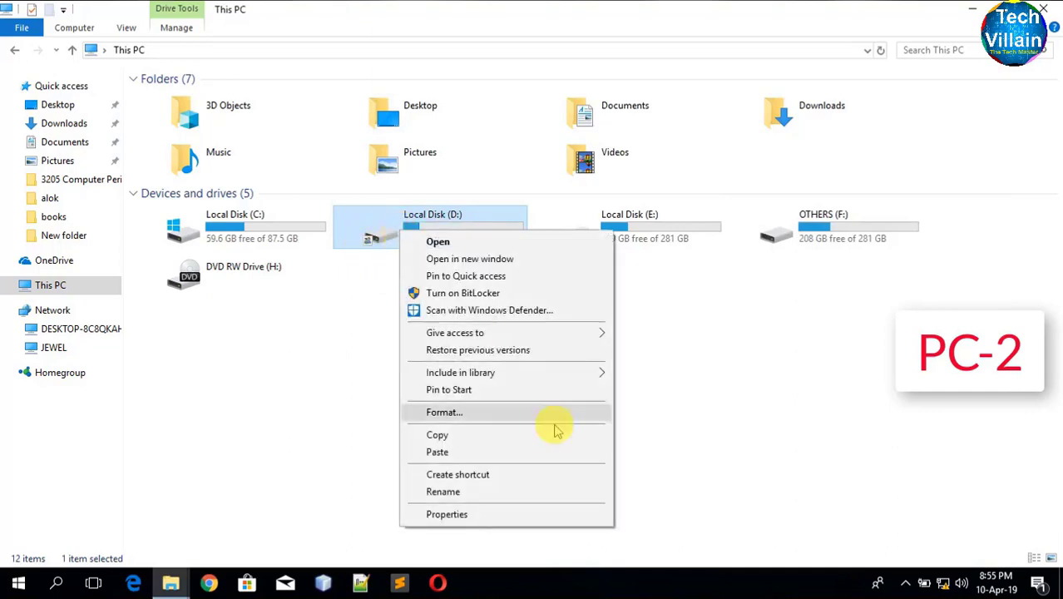
{"action": "left_click", "coordinate": [447, 514]}
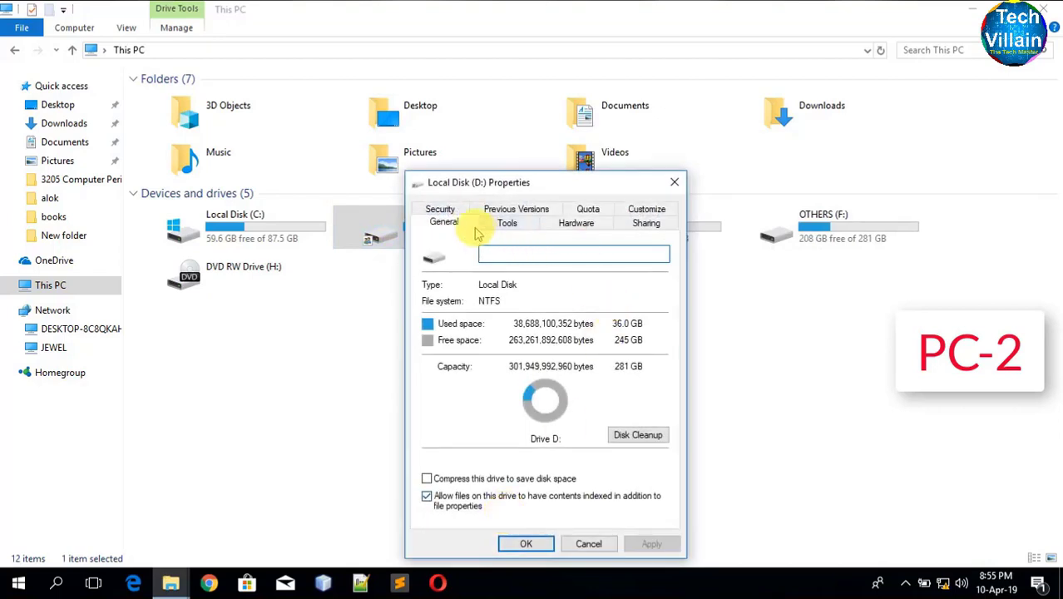
{"action": "left_click", "coordinate": [440, 209]}
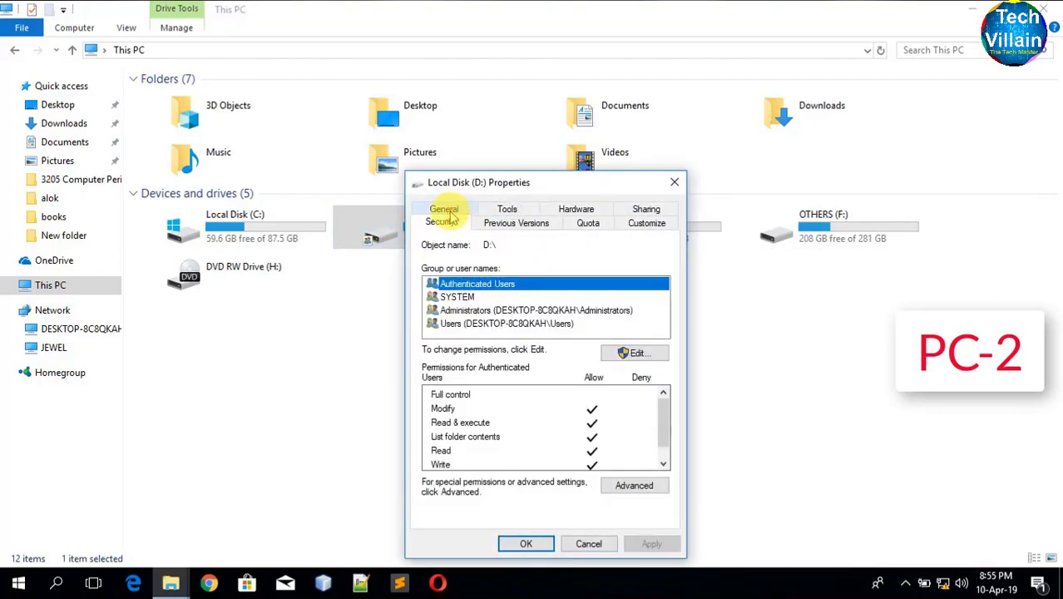
{"action": "left_click", "coordinate": [637, 354]}
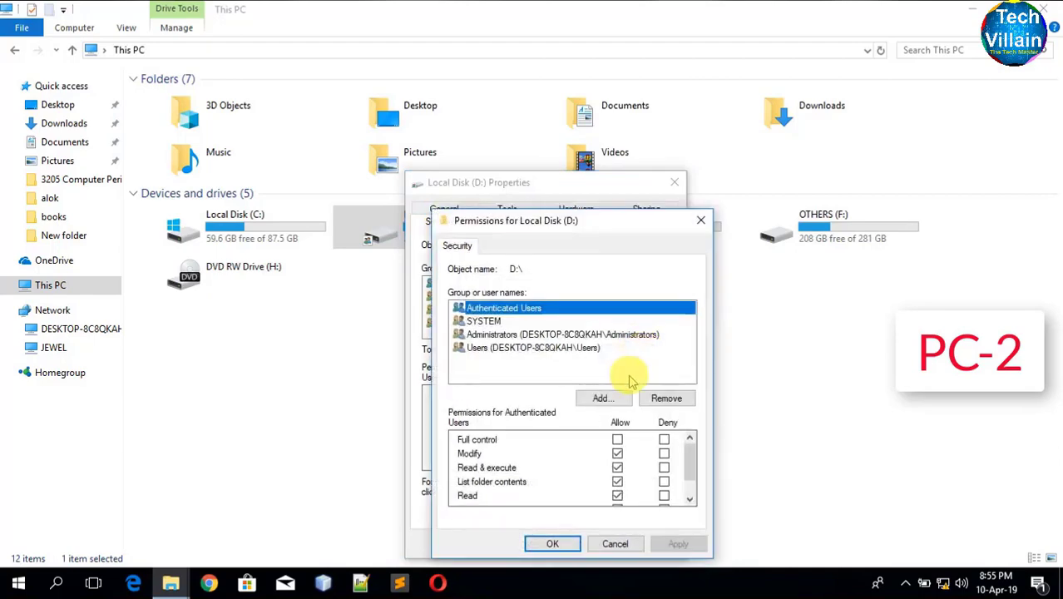
Find and add the Everyone group to the security permissions of Local Disk (D:), allow it Full control, and apply
{"action": "left_click", "coordinate": [612, 400]}
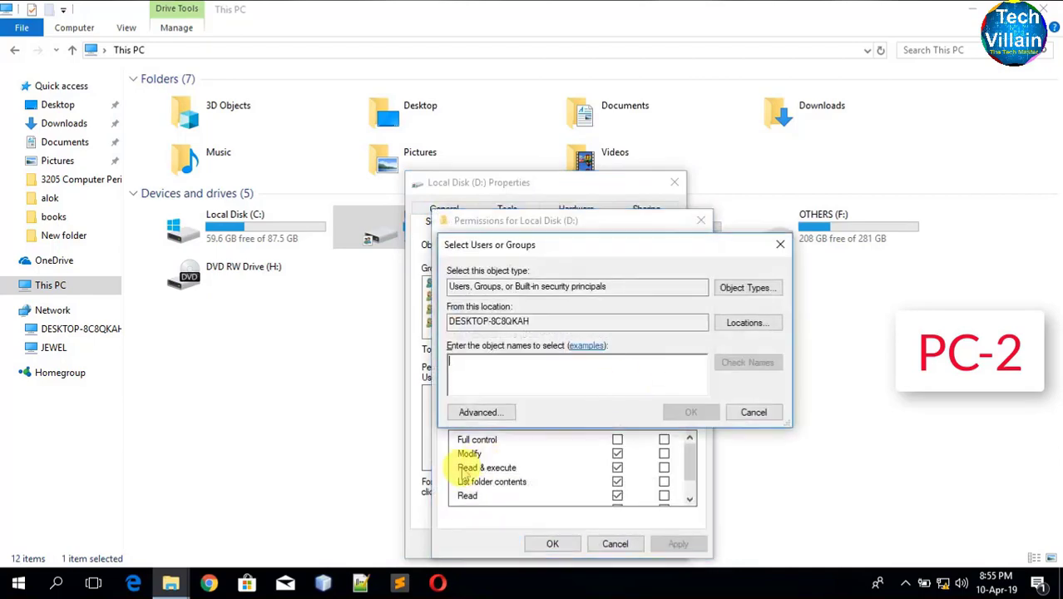
{"action": "left_click", "coordinate": [480, 415]}
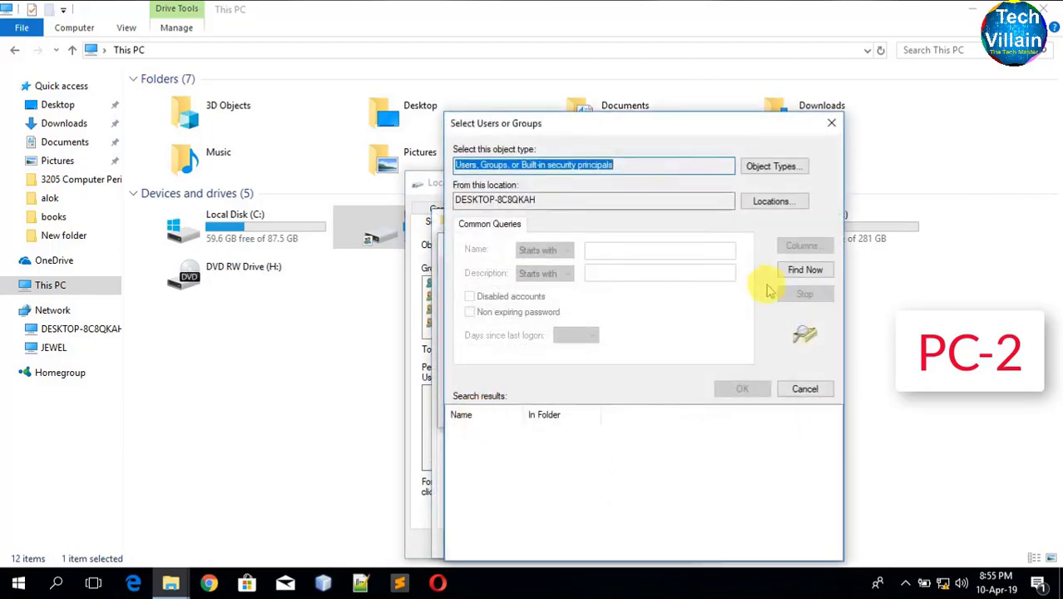
{"action": "left_click", "coordinate": [804, 272]}
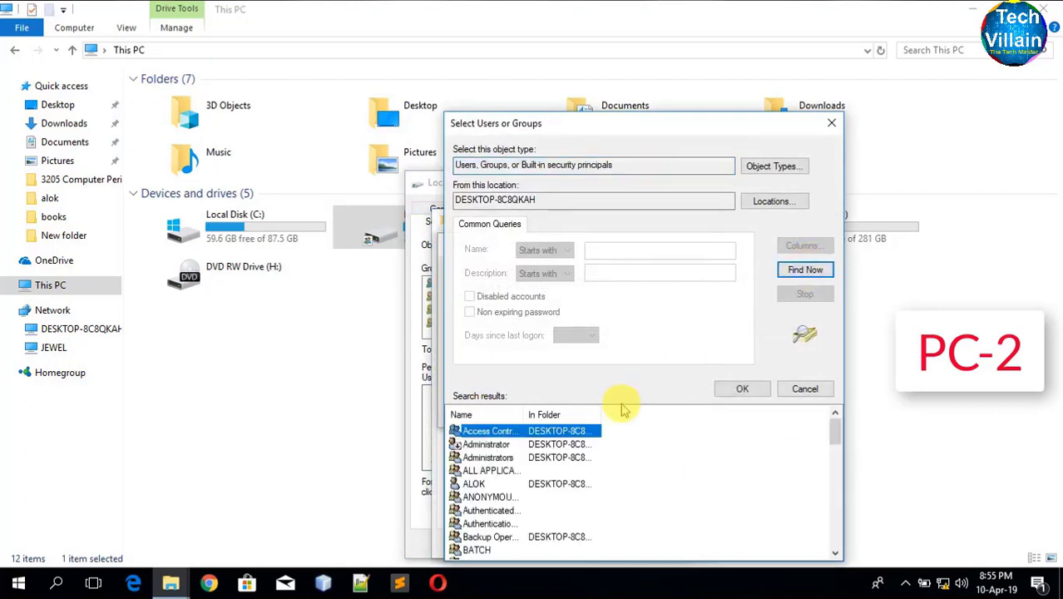
{"action": "key", "text": "e"}
{"action": "key", "text": "e"}
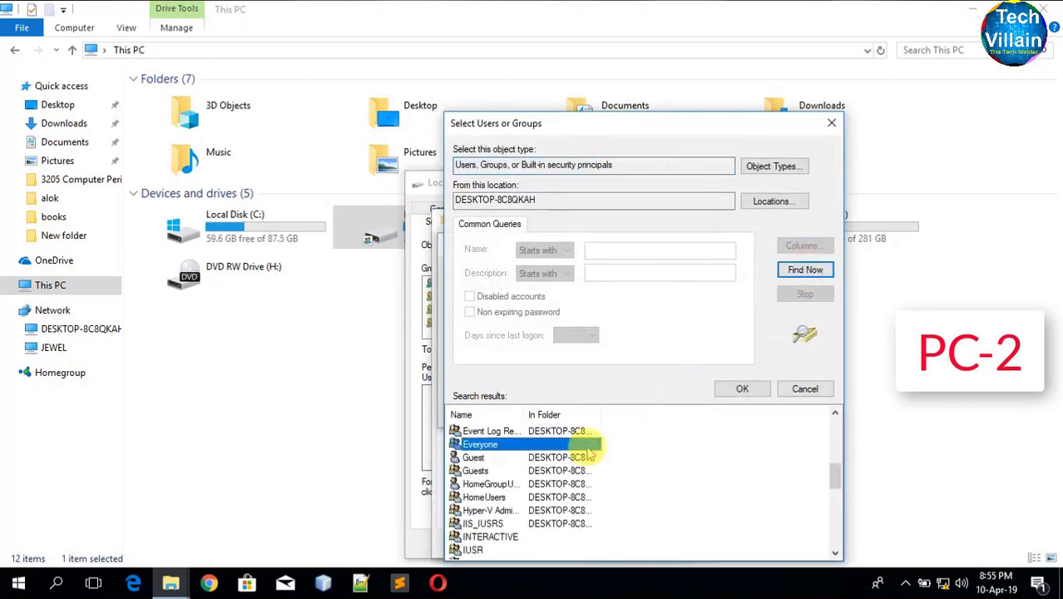
{"action": "left_click", "coordinate": [743, 389]}
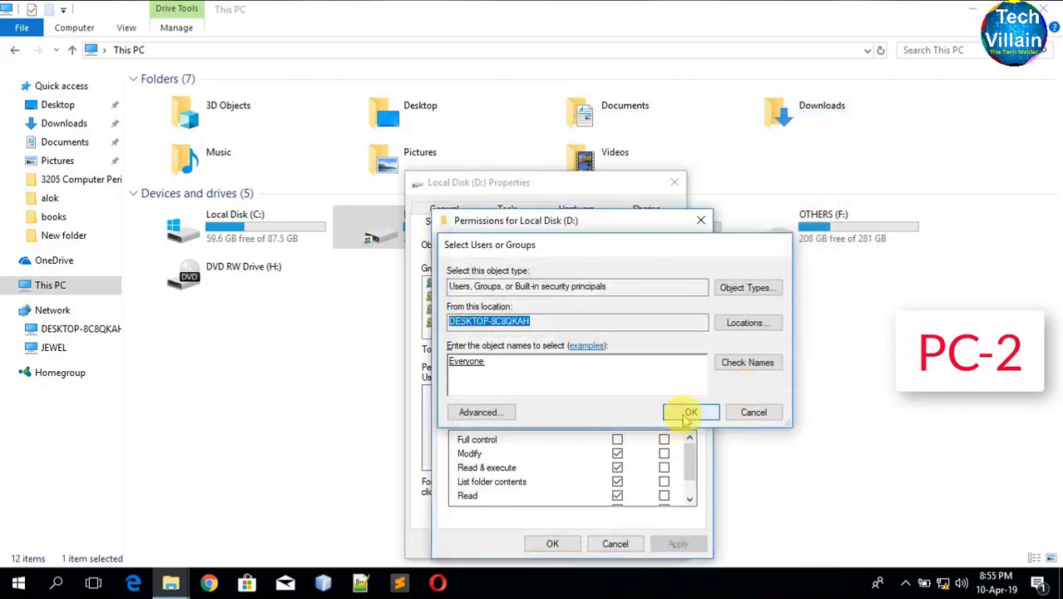
{"action": "left_click", "coordinate": [688, 414]}
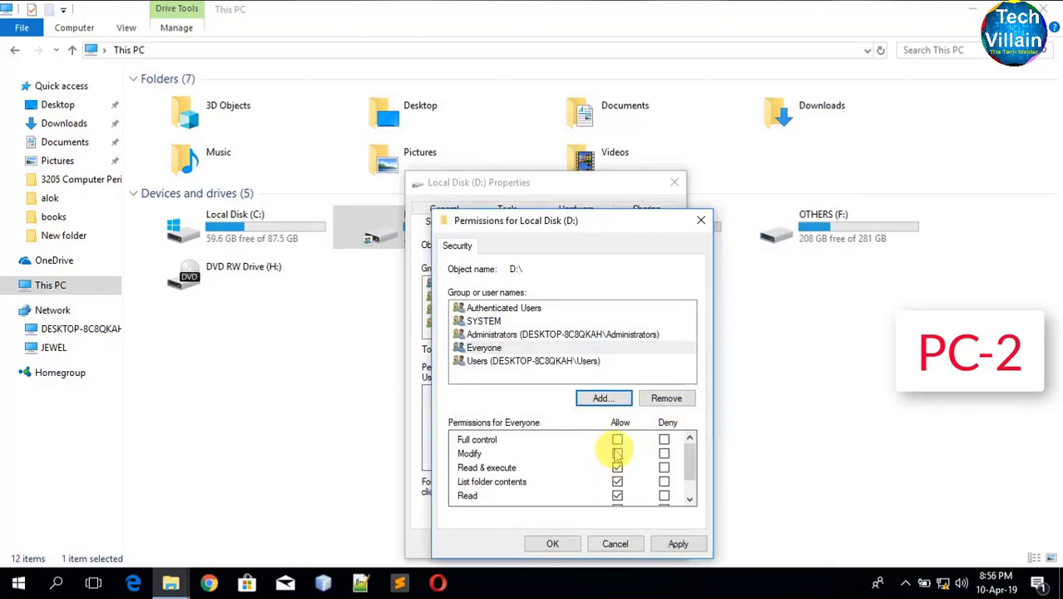
{"action": "left_click", "coordinate": [618, 440]}
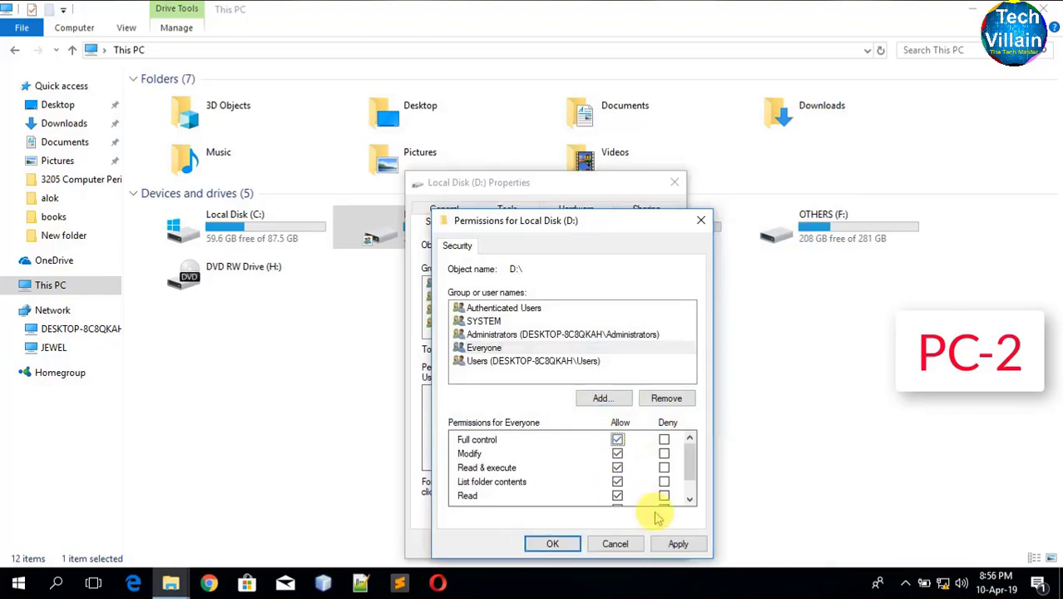
{"action": "left_click", "coordinate": [678, 545]}
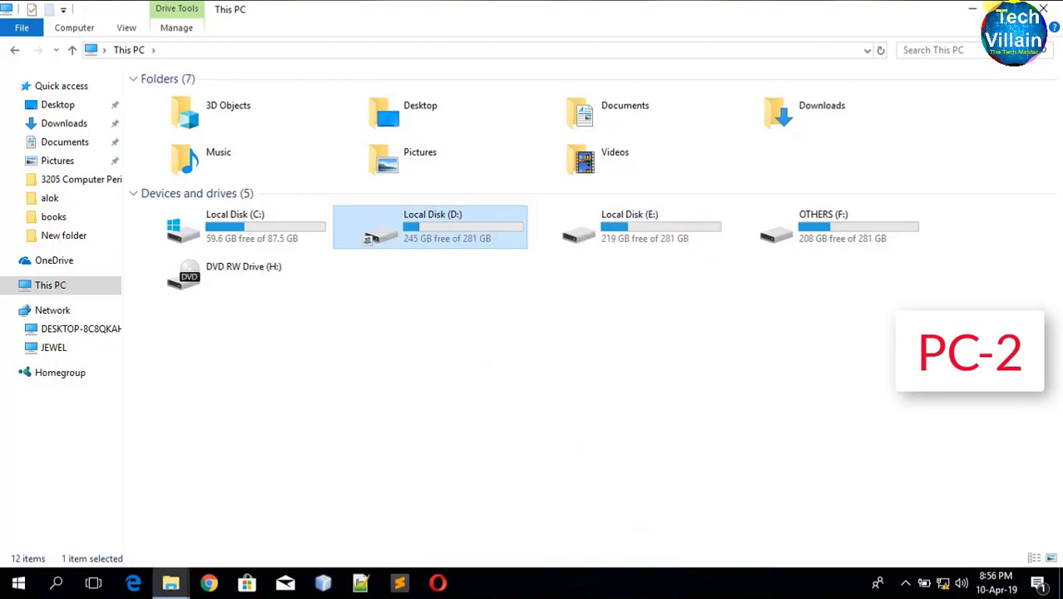
View the folders in Local Disk (D:), return to This PC, and close the window
{"action": "double_click", "coordinate": [448, 229]}
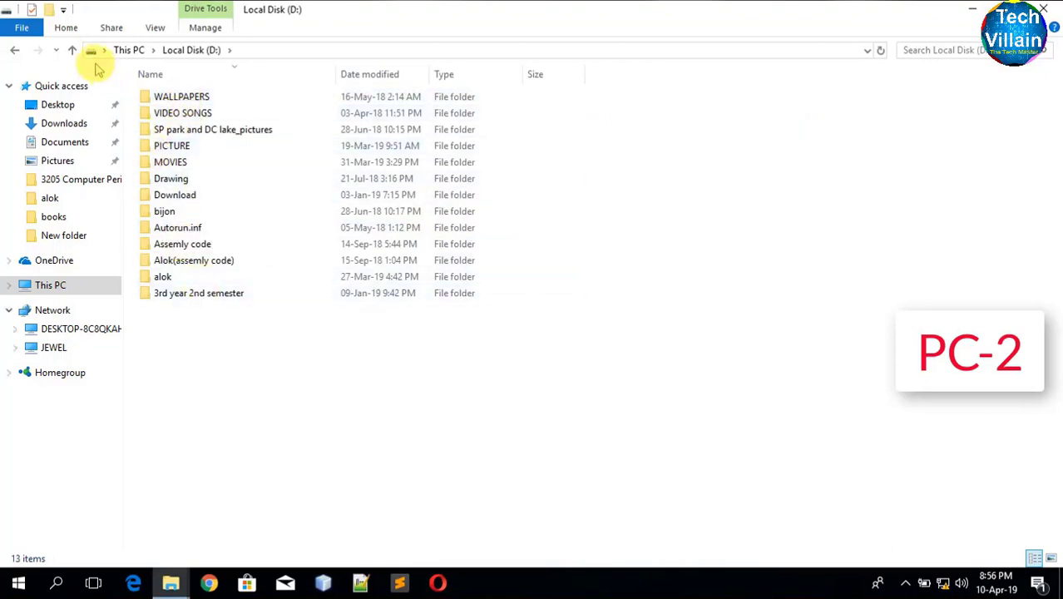
{"action": "left_click", "coordinate": [72, 51]}
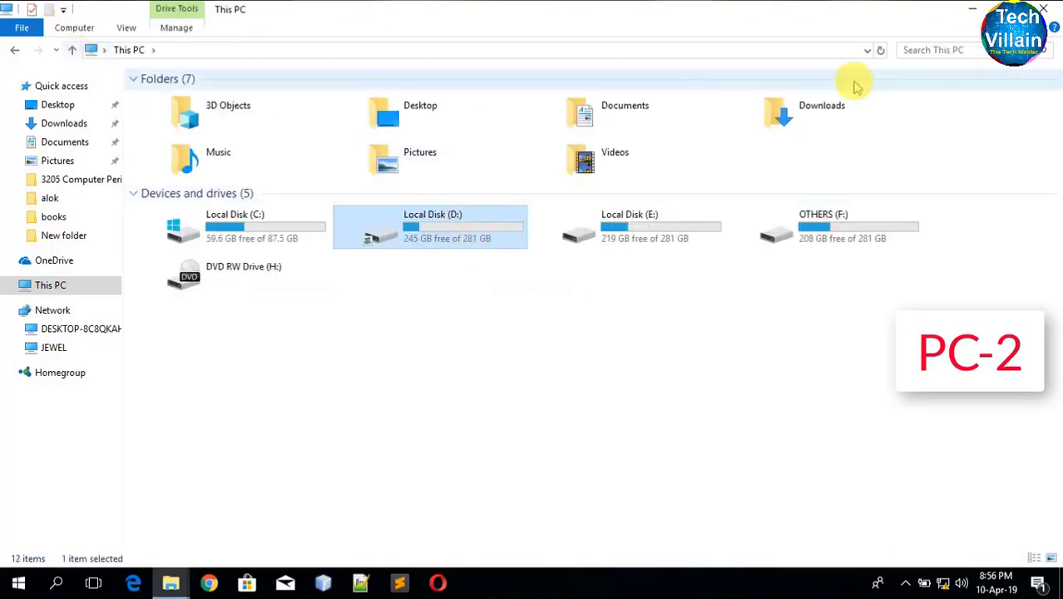
{"action": "left_click", "coordinate": [1052, 13]}
{"action": "left_click", "coordinate": [678, 183]}
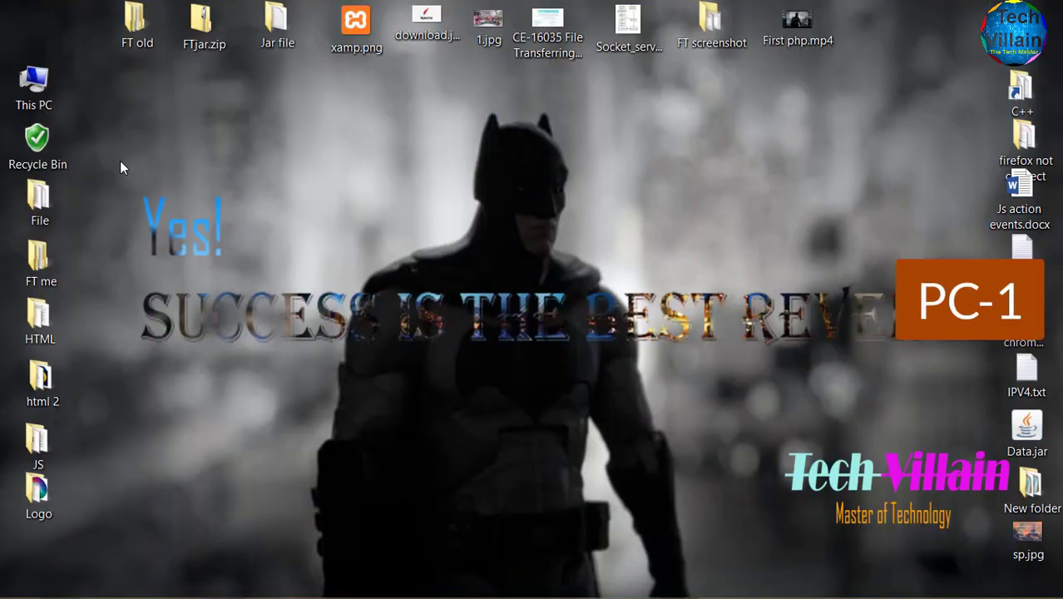
Switch to PC-1, open This PC in a maximized window, and open the DESKTOP-8C8QKAH computer from the network
{"action": "double_click", "coordinate": [34, 84]}
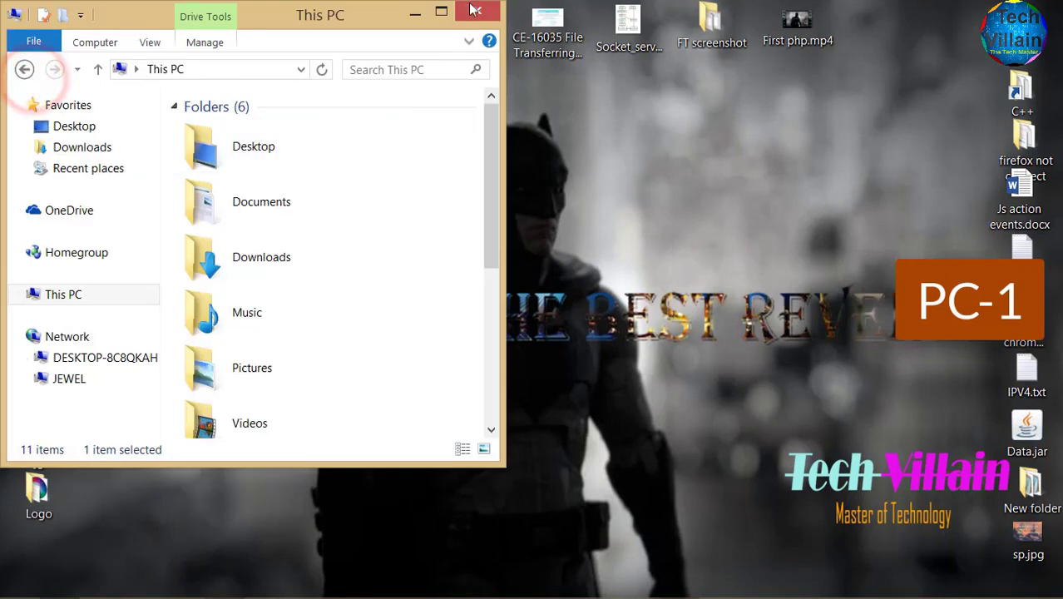
{"action": "left_click", "coordinate": [442, 11]}
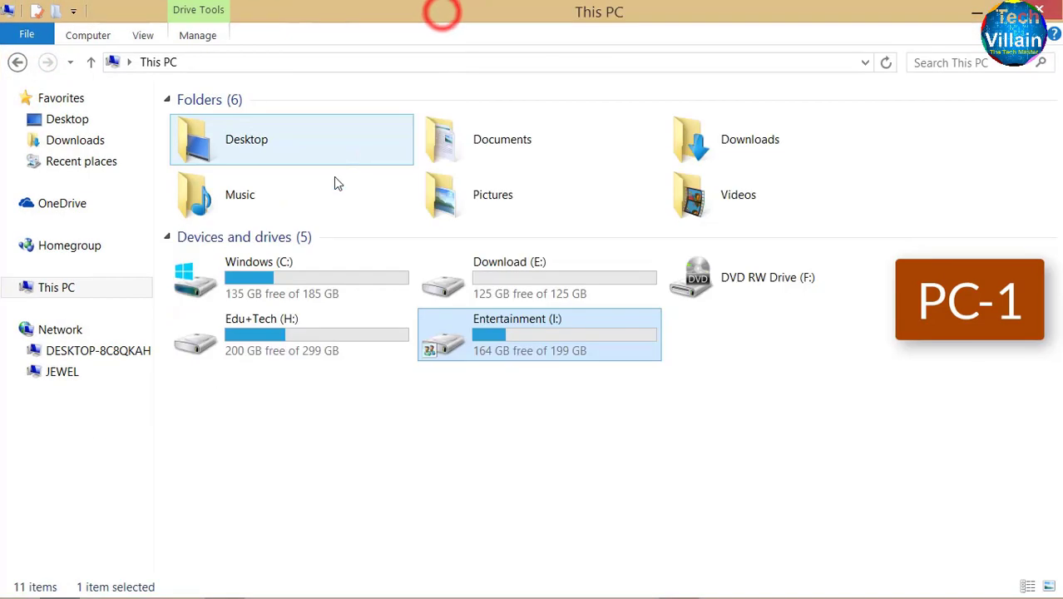
{"action": "left_click", "coordinate": [78, 329]}
{"action": "double_click", "coordinate": [278, 145]}
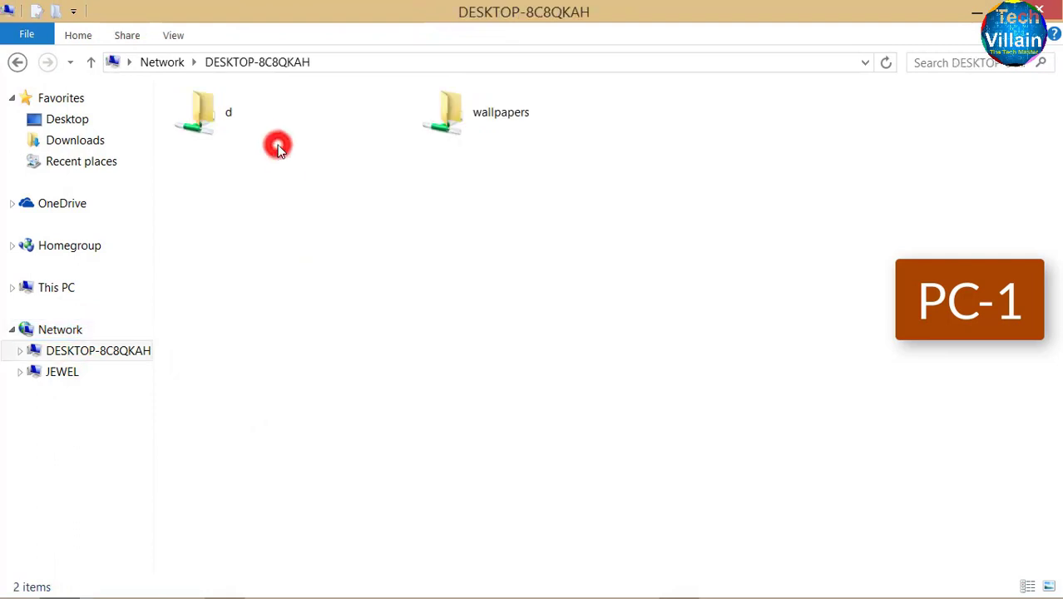
Browse the shared d drive on DESKTOP-8C8QKAH and return to the network overview
{"action": "double_click", "coordinate": [236, 127]}
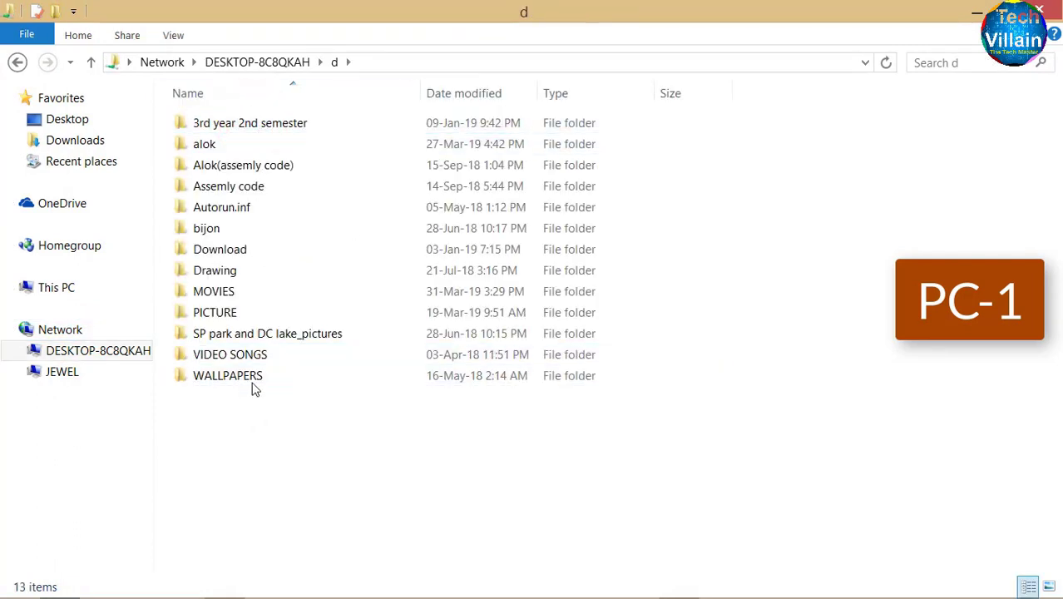
{"action": "left_click", "coordinate": [252, 356]}
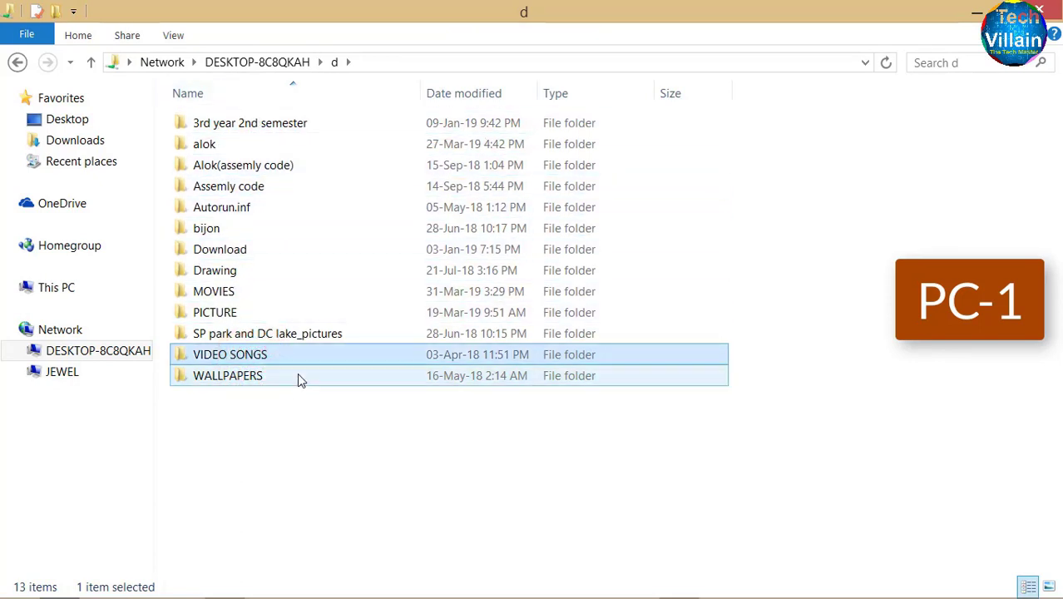
{"action": "left_click", "coordinate": [90, 63]}
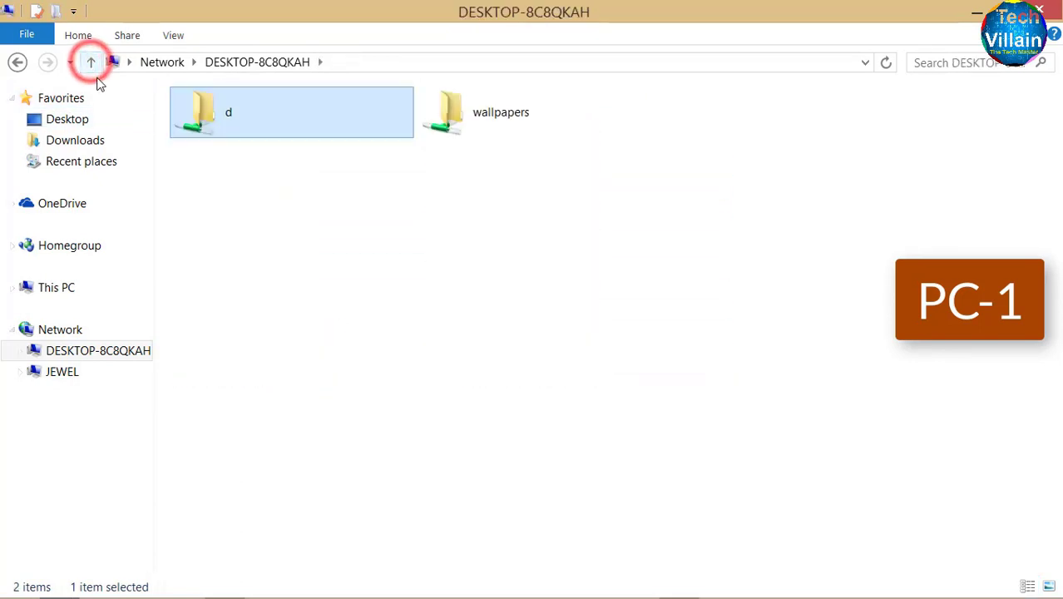
{"action": "left_click", "coordinate": [78, 331]}
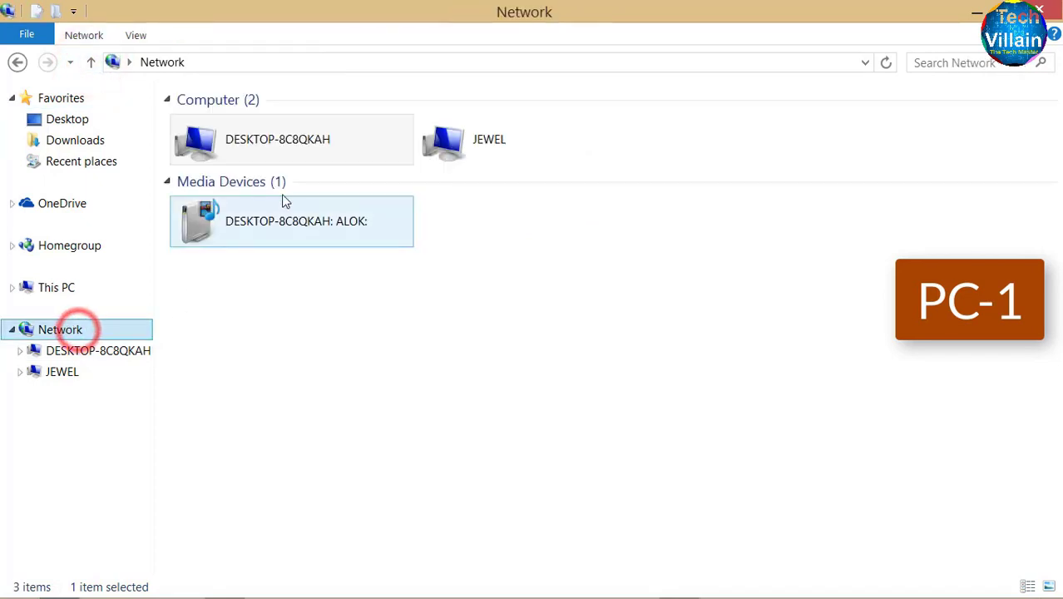
View PC-1's drives in This PC, return to the network overview, and open the JEWEL computer
{"action": "left_click", "coordinate": [57, 291]}
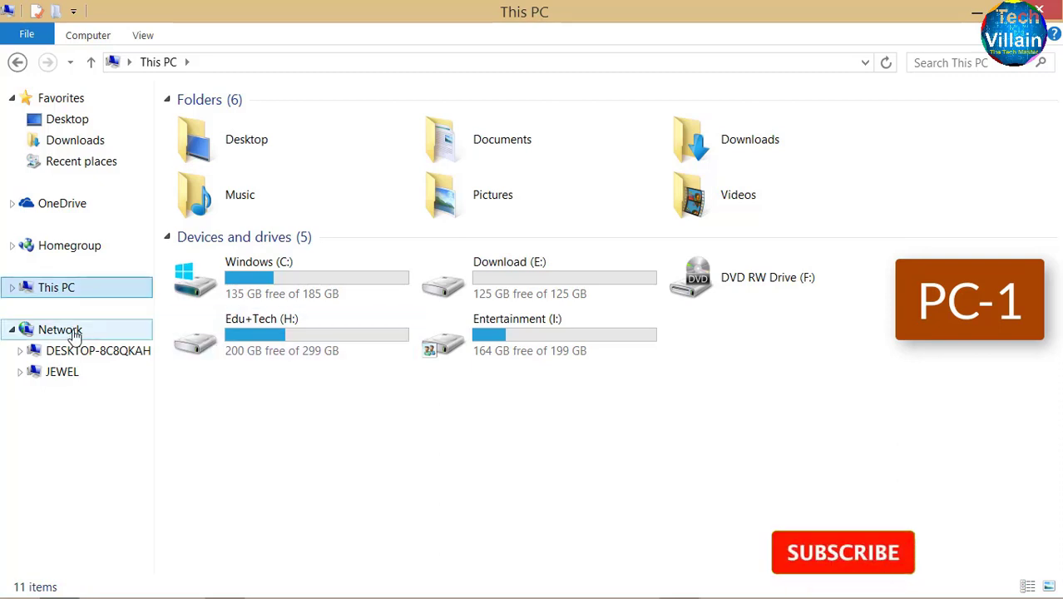
{"action": "left_click", "coordinate": [63, 331]}
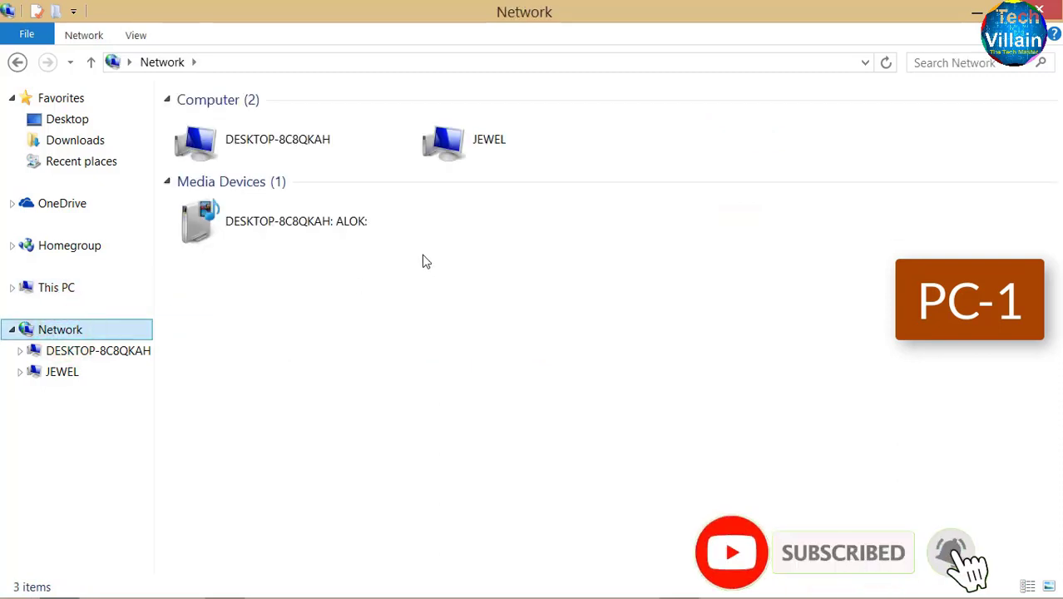
{"action": "double_click", "coordinate": [502, 151]}
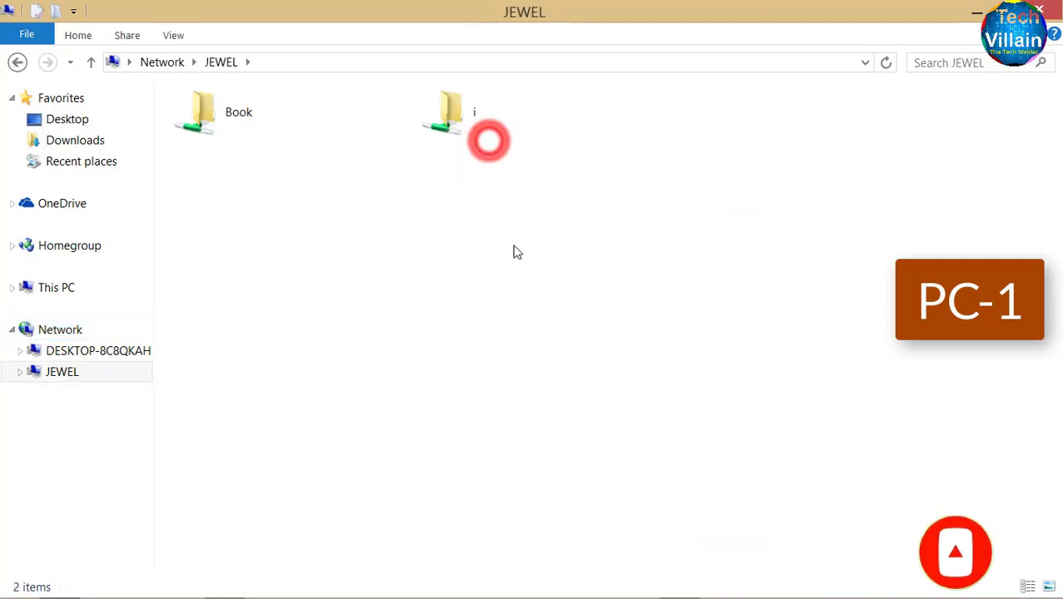
Open the advanced sharing settings of the shared Book folder on JEWEL
{"action": "left_click", "coordinate": [251, 116]}
{"action": "right_click", "coordinate": [250, 117]}
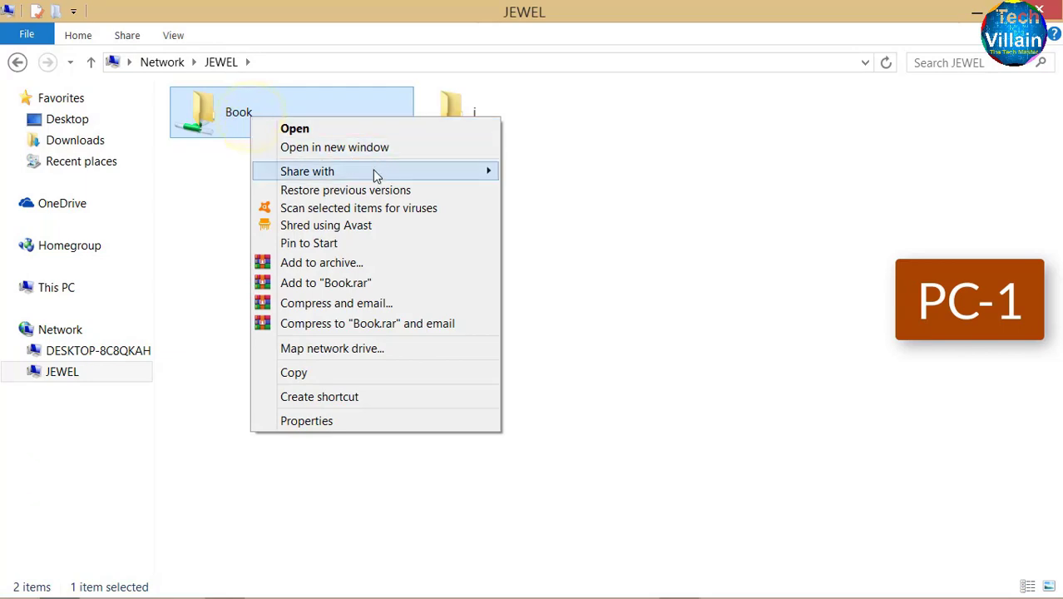
{"action": "mouse_move", "coordinate": [401, 175]}
{"action": "left_click", "coordinate": [558, 172]}
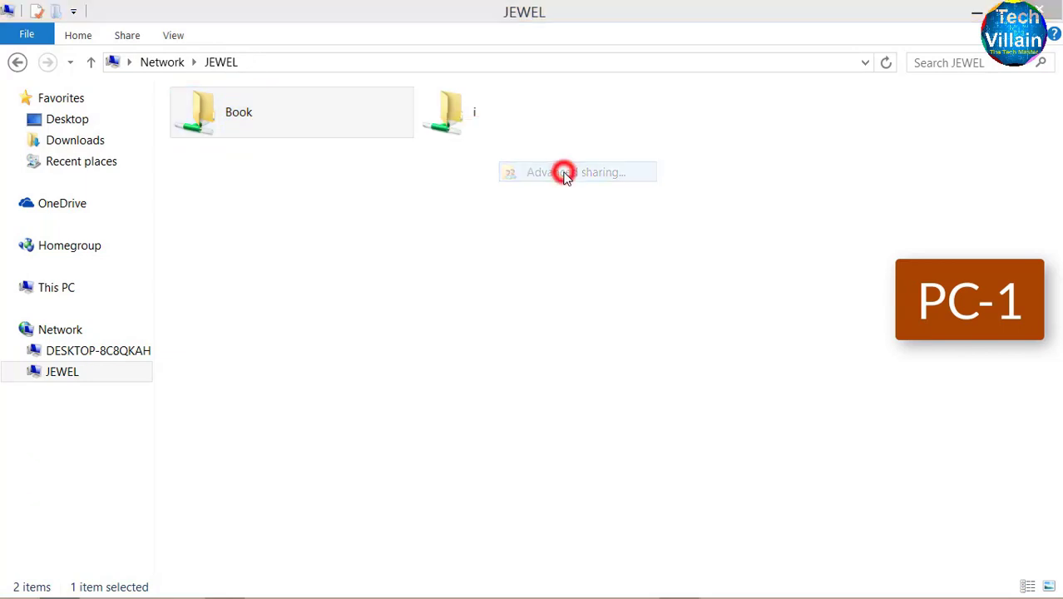
{"action": "left_click", "coordinate": [648, 381]}
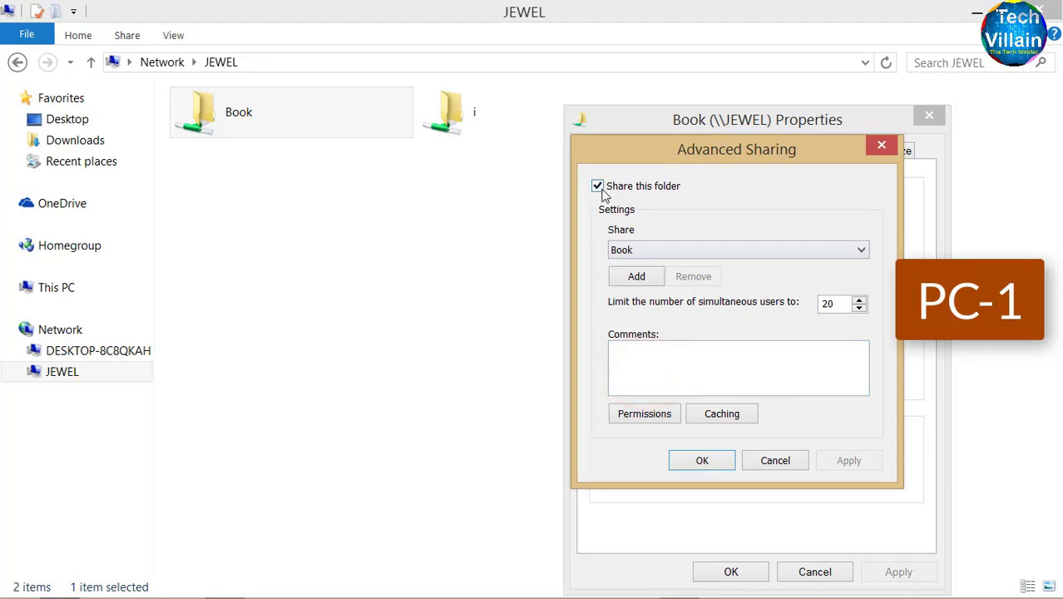
Stop sharing the Book folder, agree to close its open files, and confirm the advanced sharing settings
{"action": "left_click", "coordinate": [597, 186]}
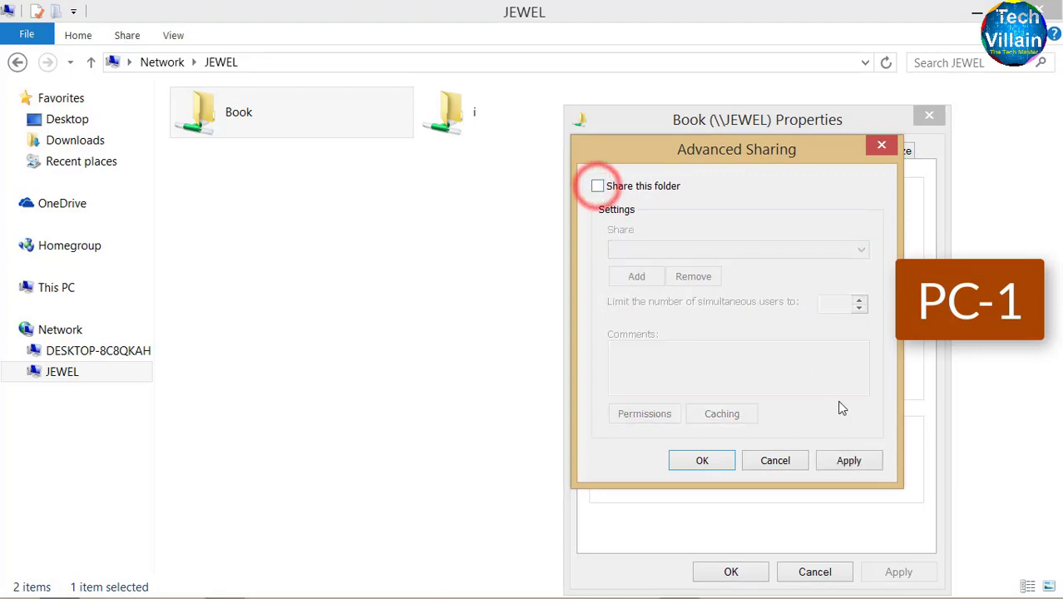
{"action": "left_click", "coordinate": [847, 463]}
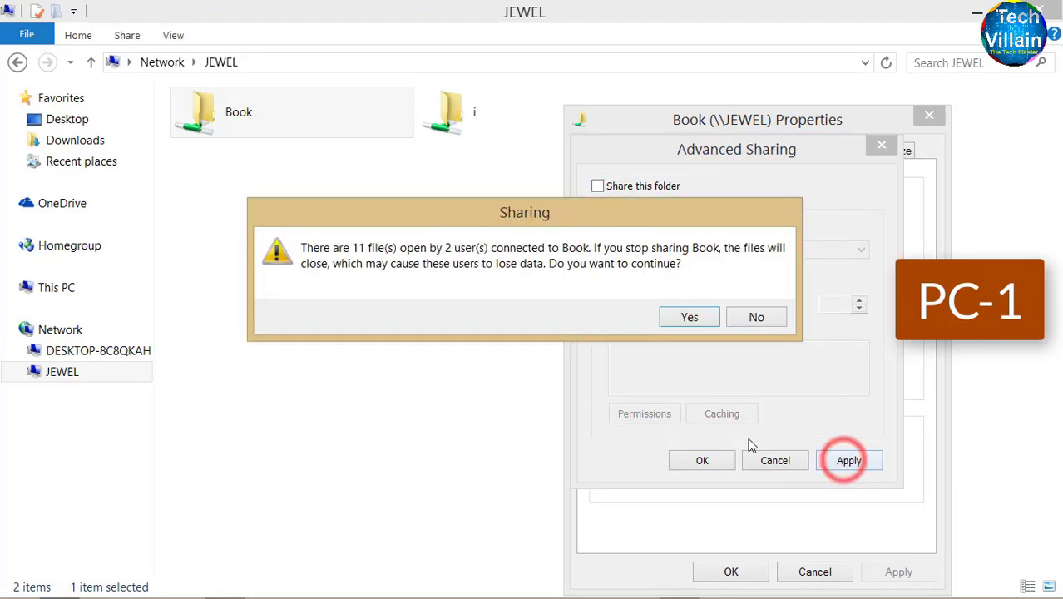
{"action": "left_click", "coordinate": [695, 316]}
{"action": "left_click", "coordinate": [702, 459]}
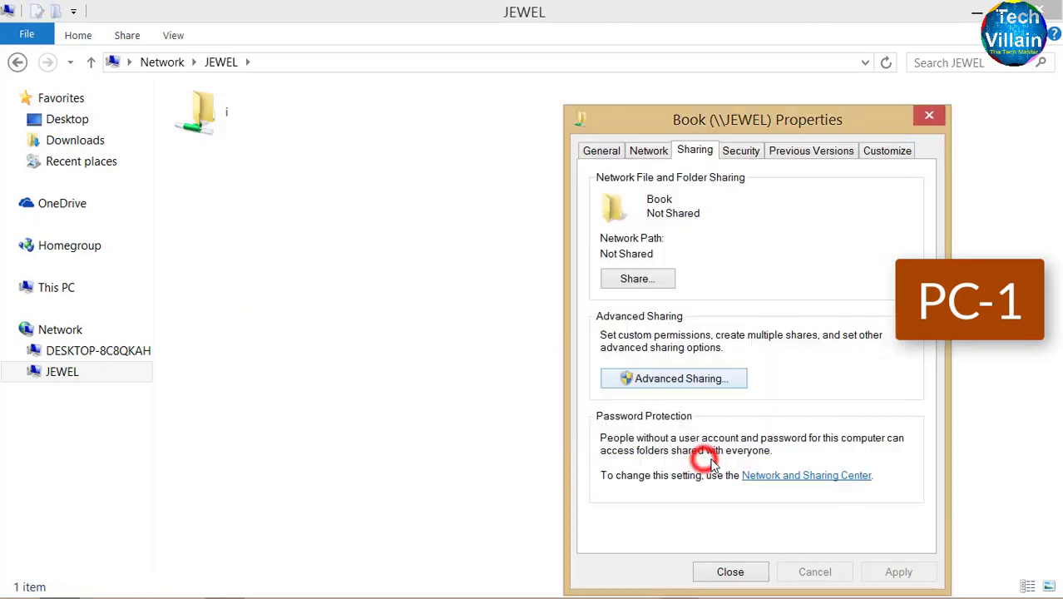
Close the Book properties and open the advanced sharing settings of the shared i drive on JEWEL
{"action": "left_click", "coordinate": [730, 573]}
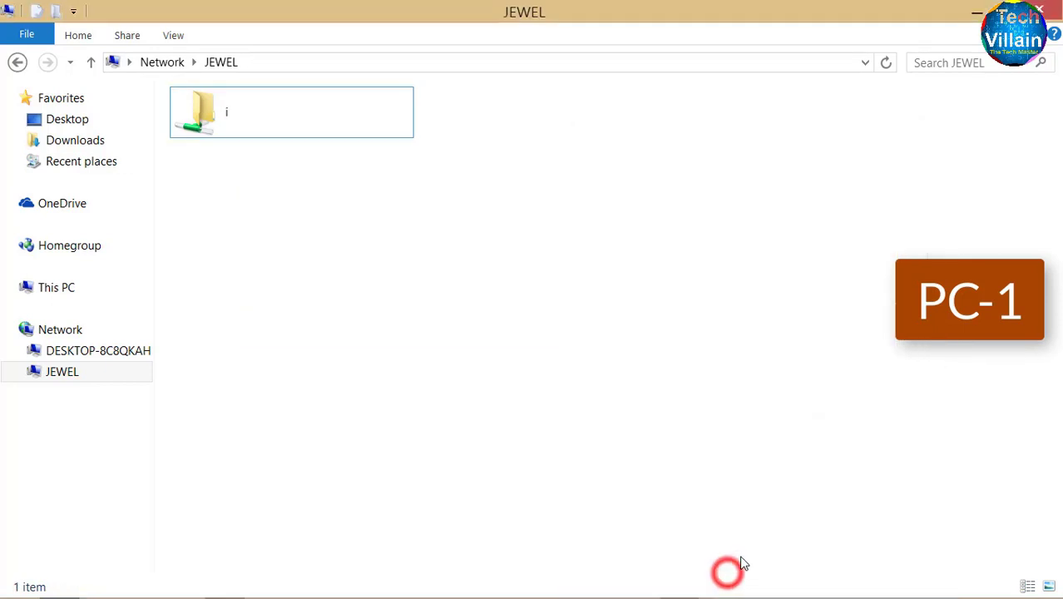
{"action": "left_click", "coordinate": [283, 131]}
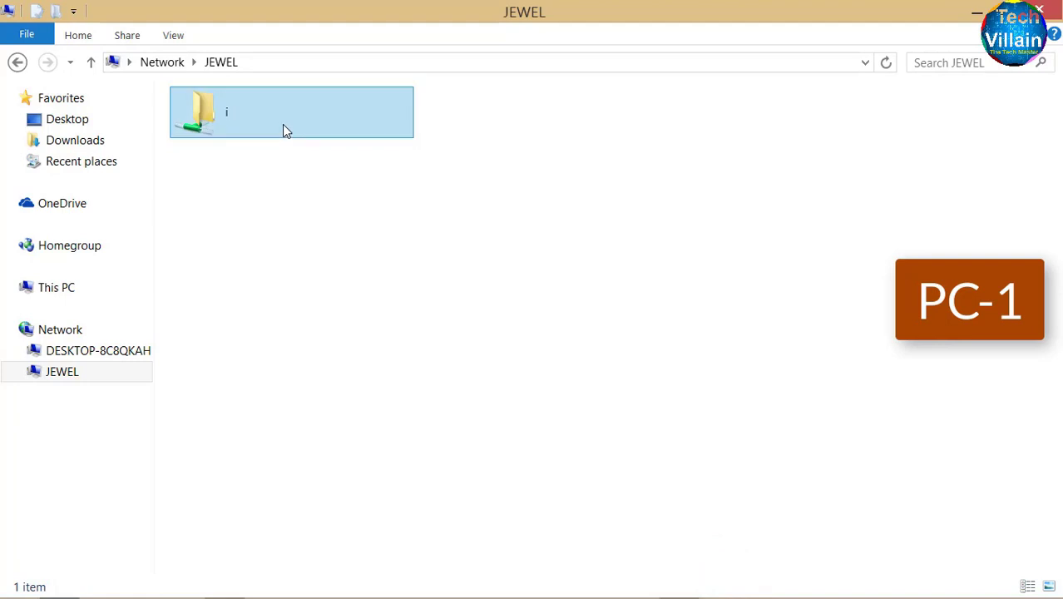
{"action": "left_click", "coordinate": [258, 117]}
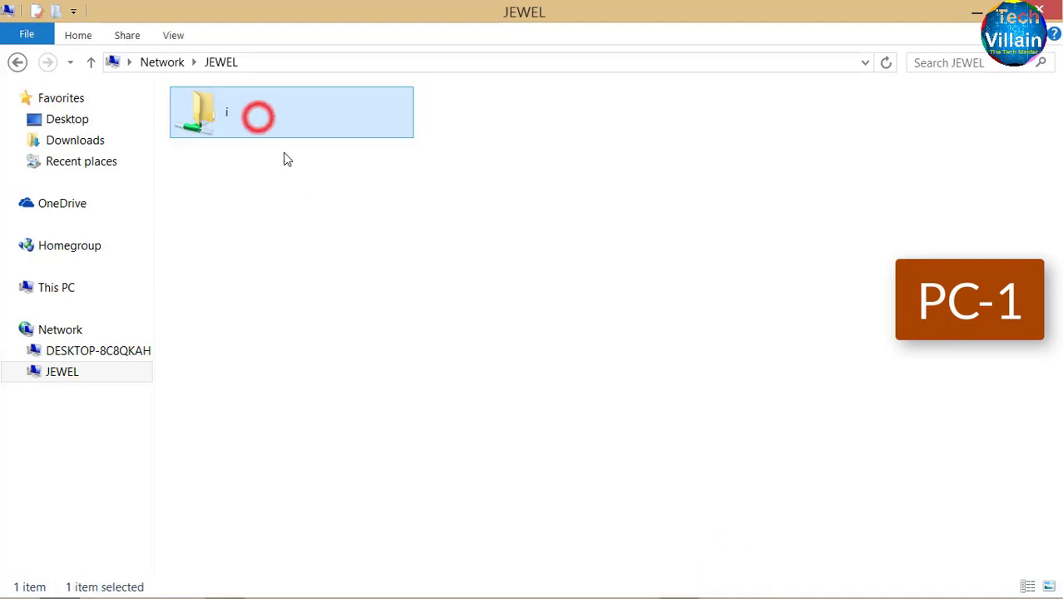
{"action": "right_click", "coordinate": [258, 112]}
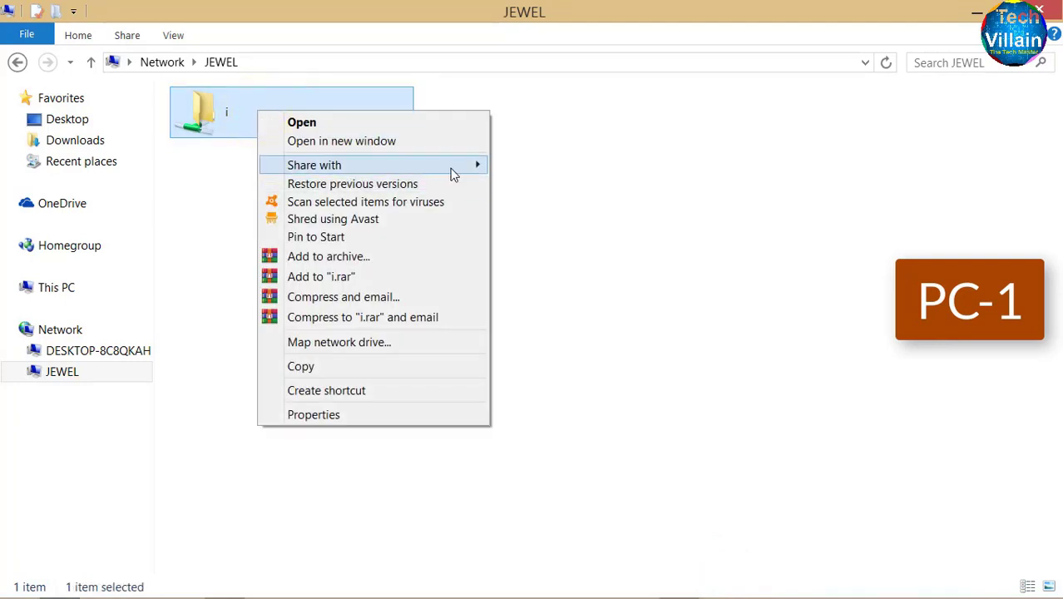
{"action": "mouse_move", "coordinate": [454, 172]}
{"action": "left_click", "coordinate": [564, 167]}
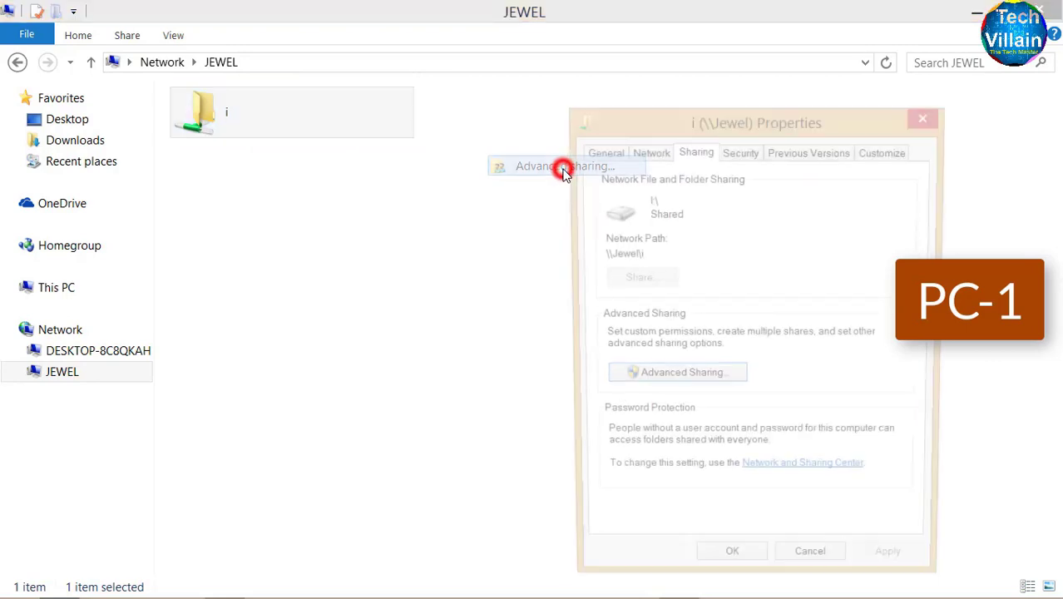
{"action": "left_click", "coordinate": [662, 377]}
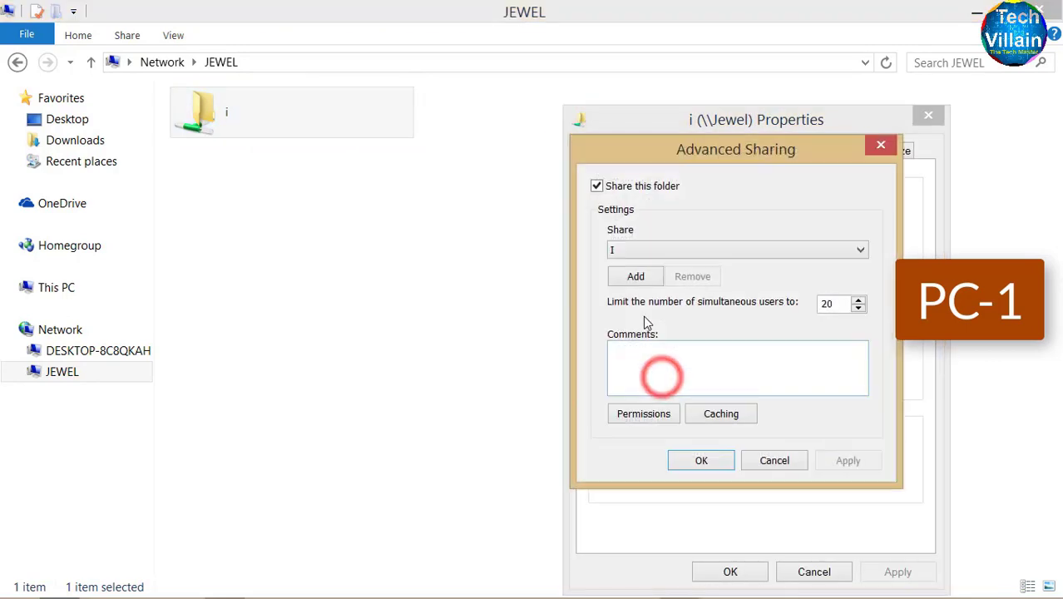
Stop sharing the i drive, agree to close its open files, and close its properties
{"action": "left_click", "coordinate": [596, 186]}
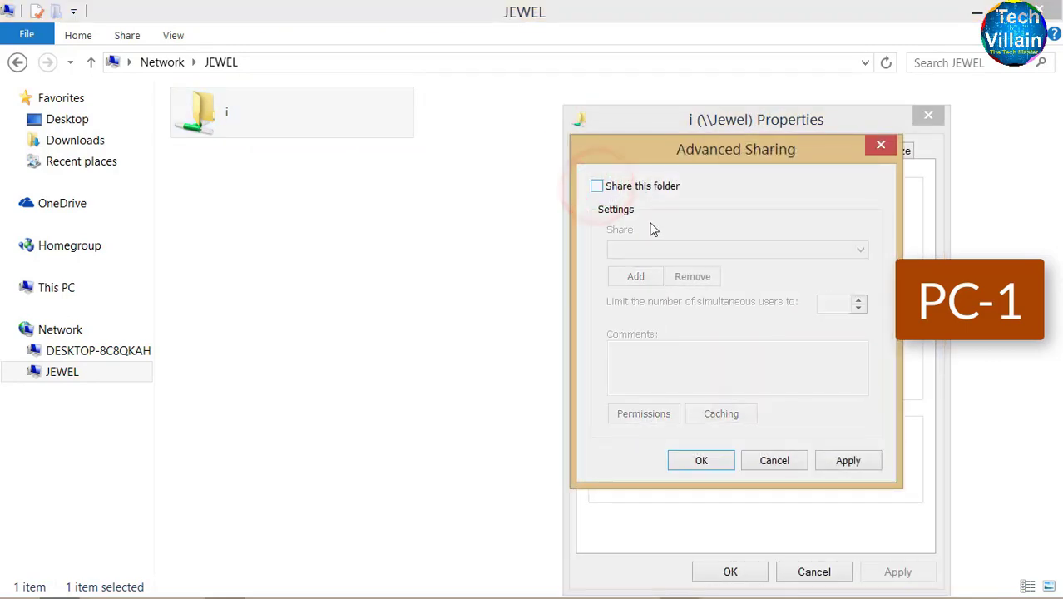
{"action": "left_click", "coordinate": [848, 460]}
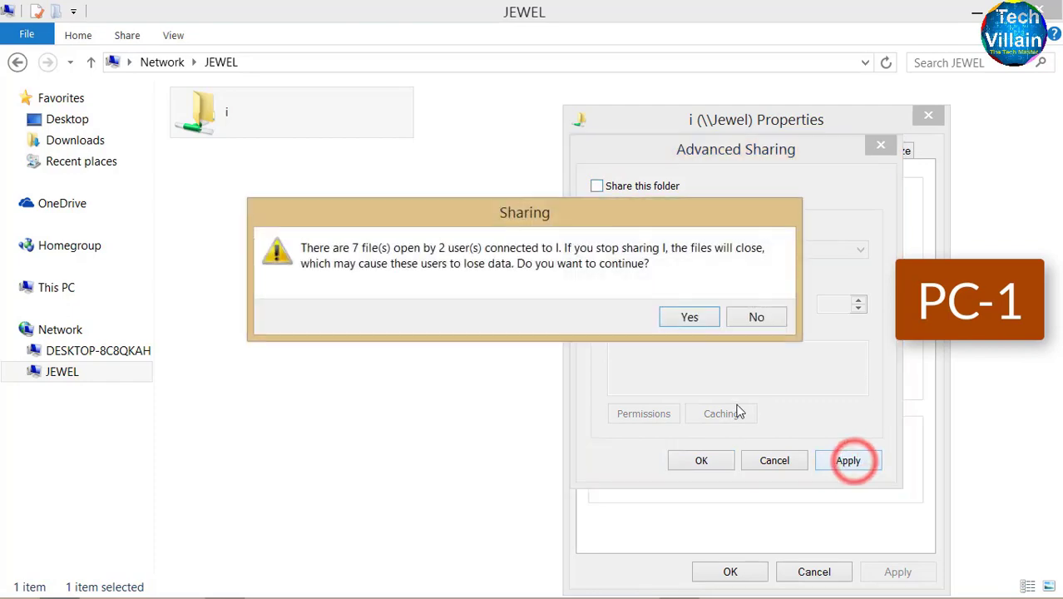
{"action": "left_click", "coordinate": [704, 316]}
{"action": "left_click", "coordinate": [702, 460]}
{"action": "left_click", "coordinate": [734, 571]}
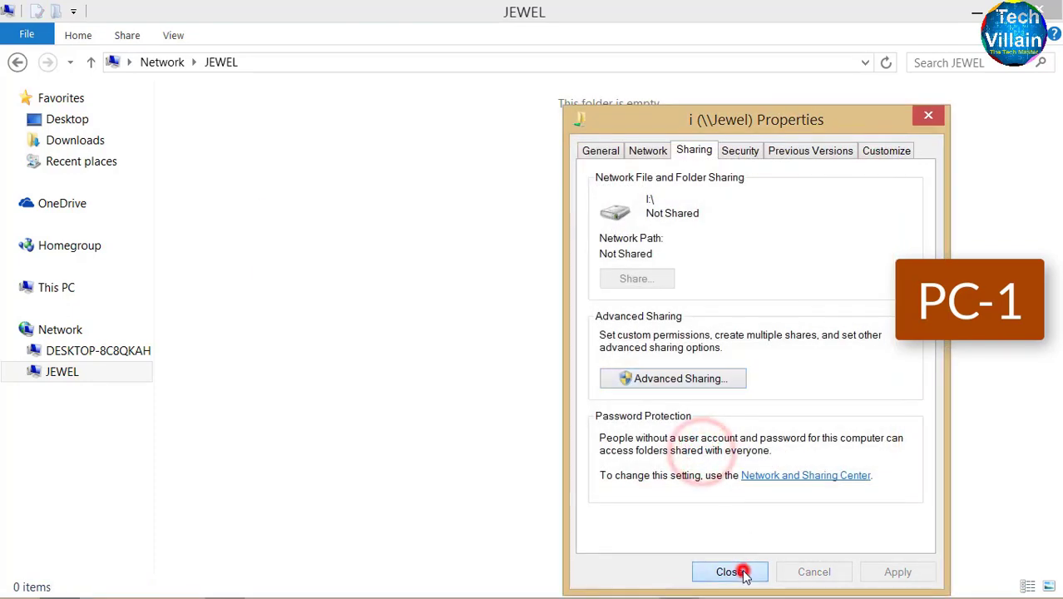
Return to the network overview, reopen the JEWEL computer to check its shared items, and go back
{"action": "left_click", "coordinate": [91, 61]}
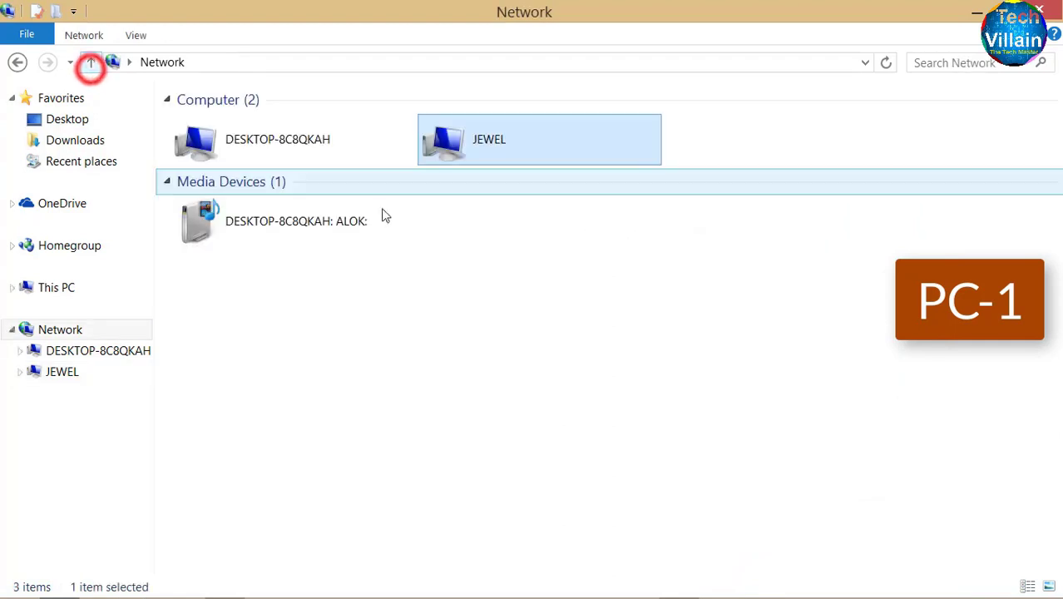
{"action": "double_click", "coordinate": [513, 147]}
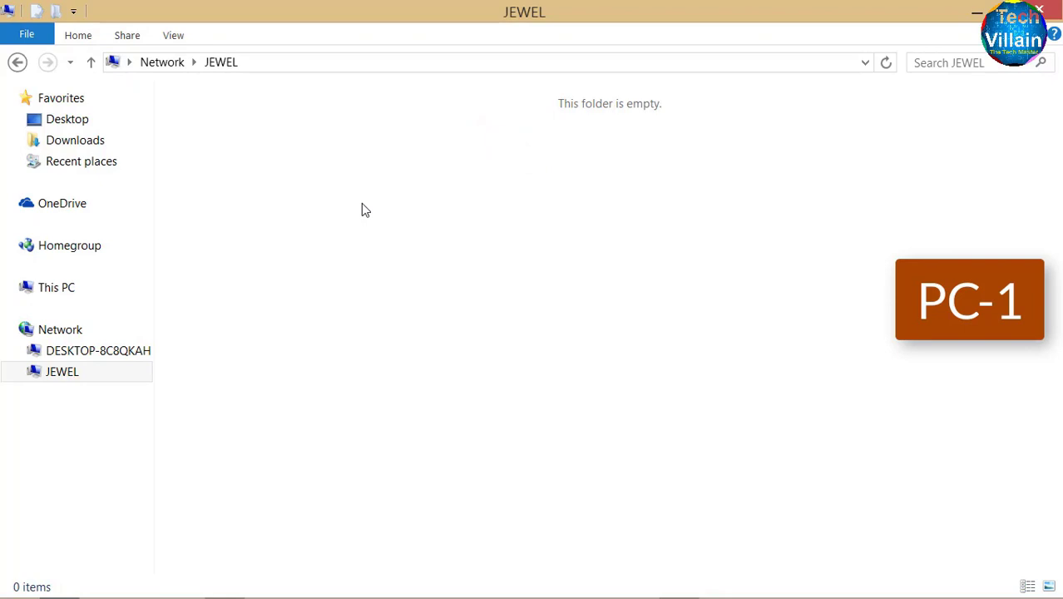
{"action": "left_click", "coordinate": [91, 63]}
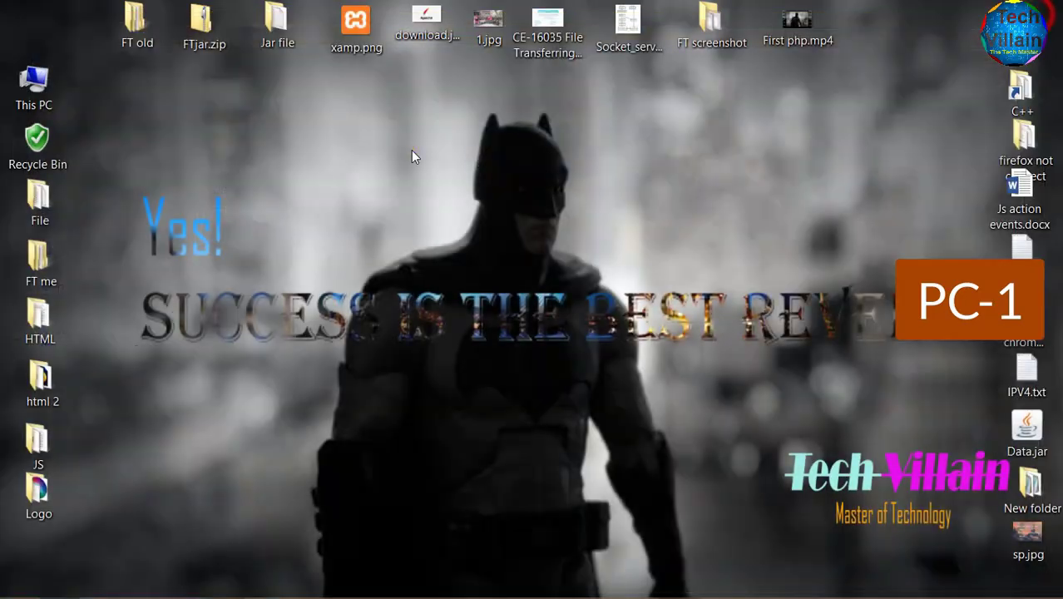
{"action": "right_click", "coordinate": [411, 150]}
{"action": "left_click", "coordinate": [461, 199]}
{"action": "right_click", "coordinate": [368, 131]}
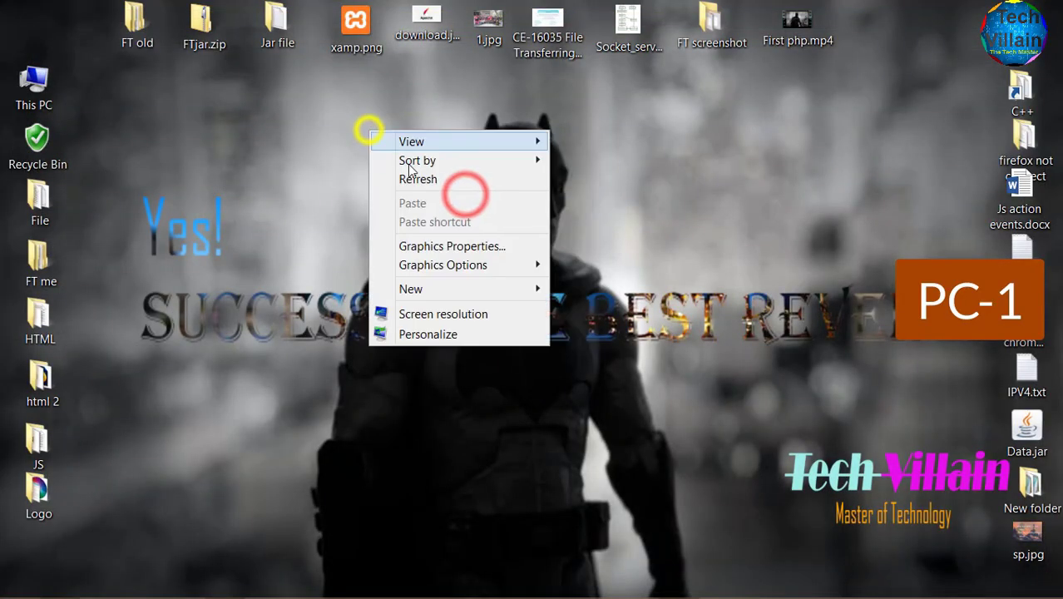
{"action": "left_click", "coordinate": [411, 175]}
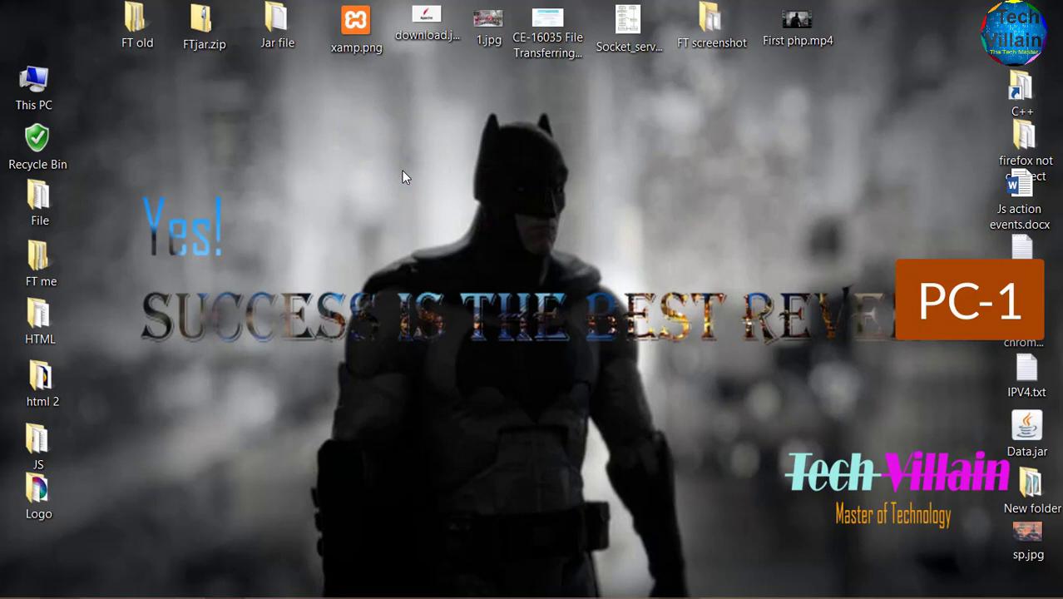
Search Windows for Control Panel and open it
{"action": "mouse_move", "coordinate": [932, 593]}
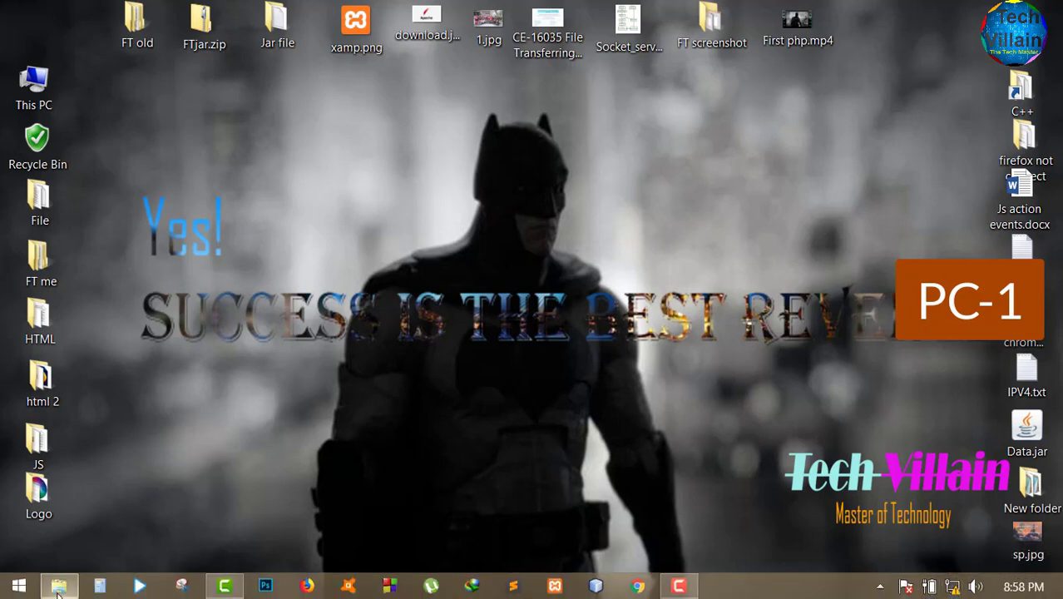
{"action": "key", "text": "super+c"}
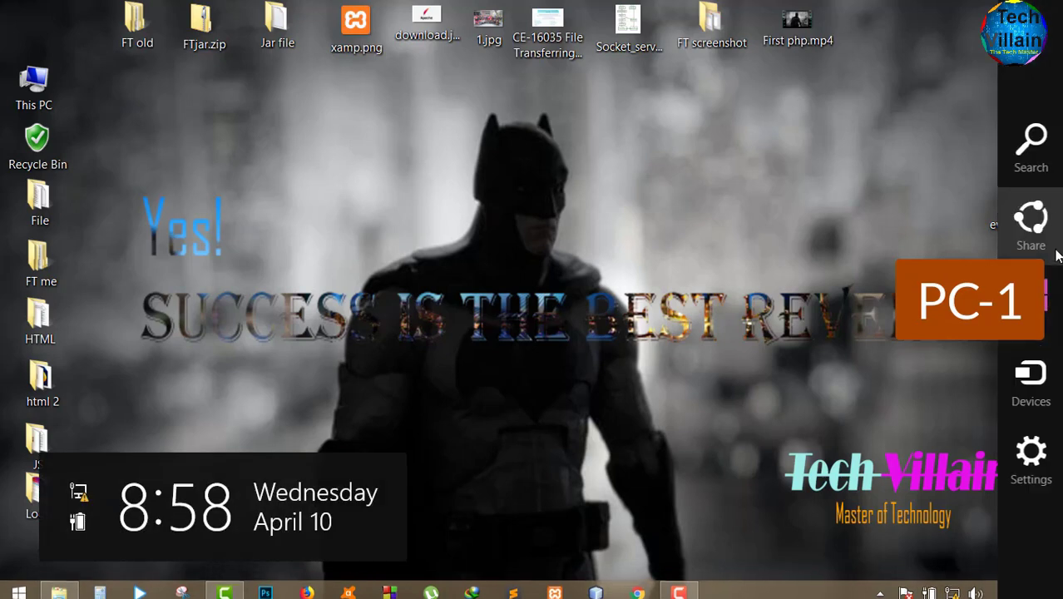
{"action": "left_click", "coordinate": [1033, 142]}
{"action": "left_click", "coordinate": [918, 107]}
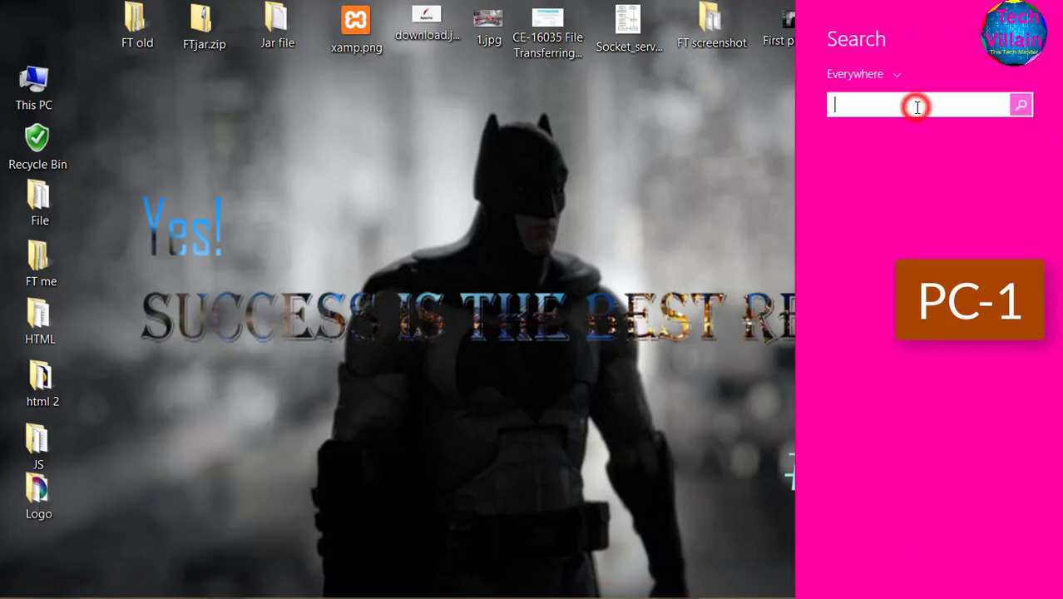
{"action": "type", "text": "control Panel"}
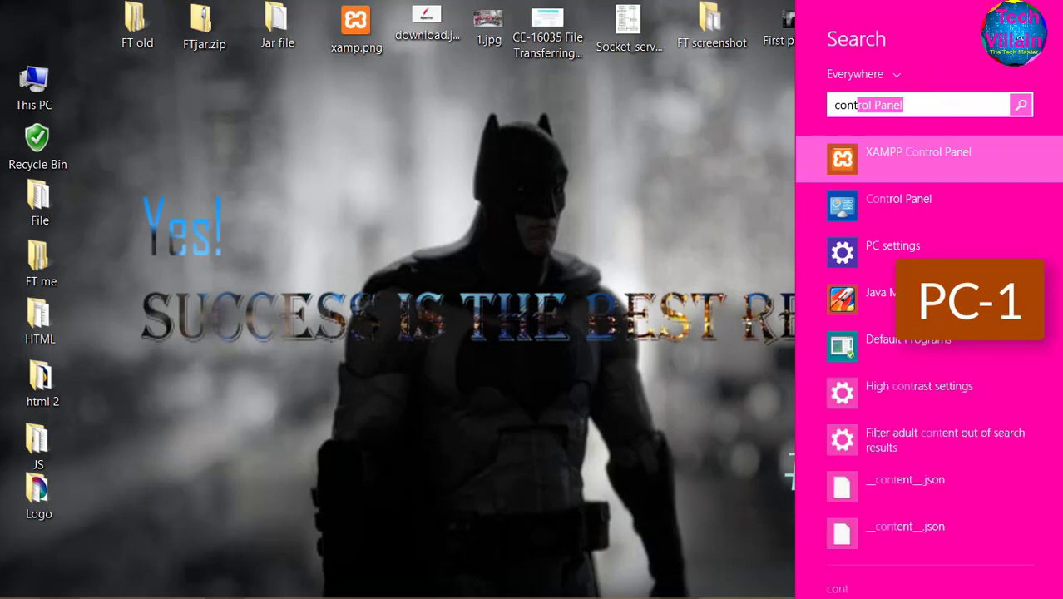
{"action": "left_click", "coordinate": [906, 203]}
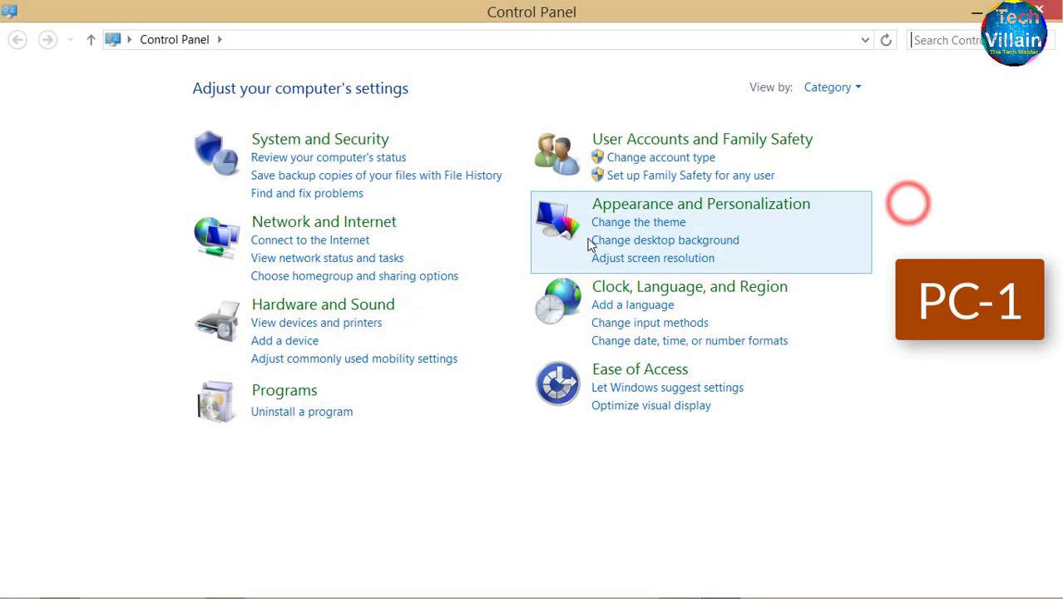
Open the Internet Protocol Version 4 (TCP/IPv4) properties of the Ethernet connection from the Network and Sharing Center
{"action": "left_click", "coordinate": [358, 221]}
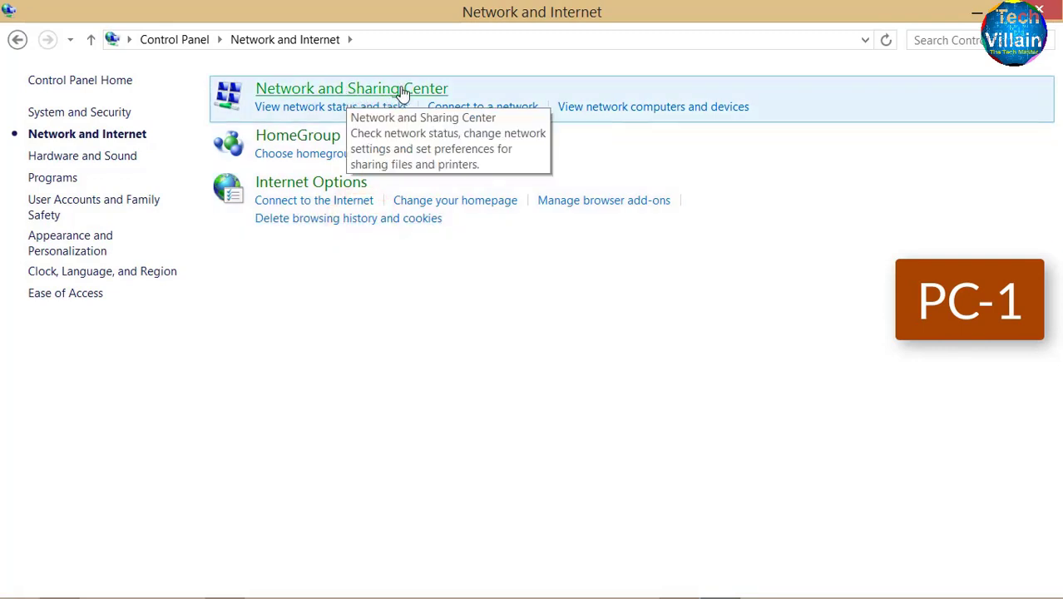
{"action": "left_click", "coordinate": [398, 87]}
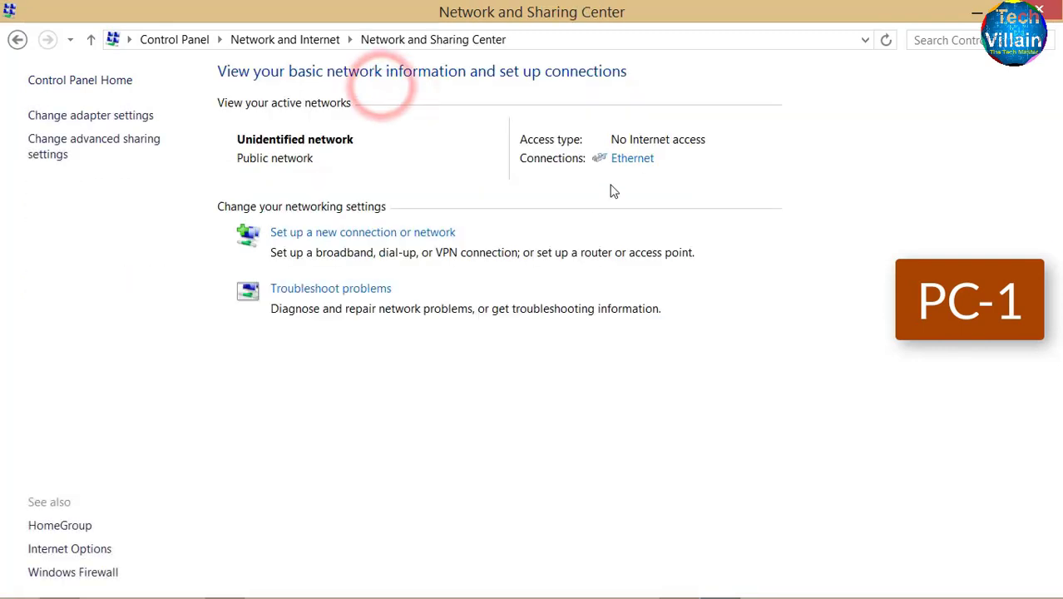
{"action": "left_click", "coordinate": [633, 160]}
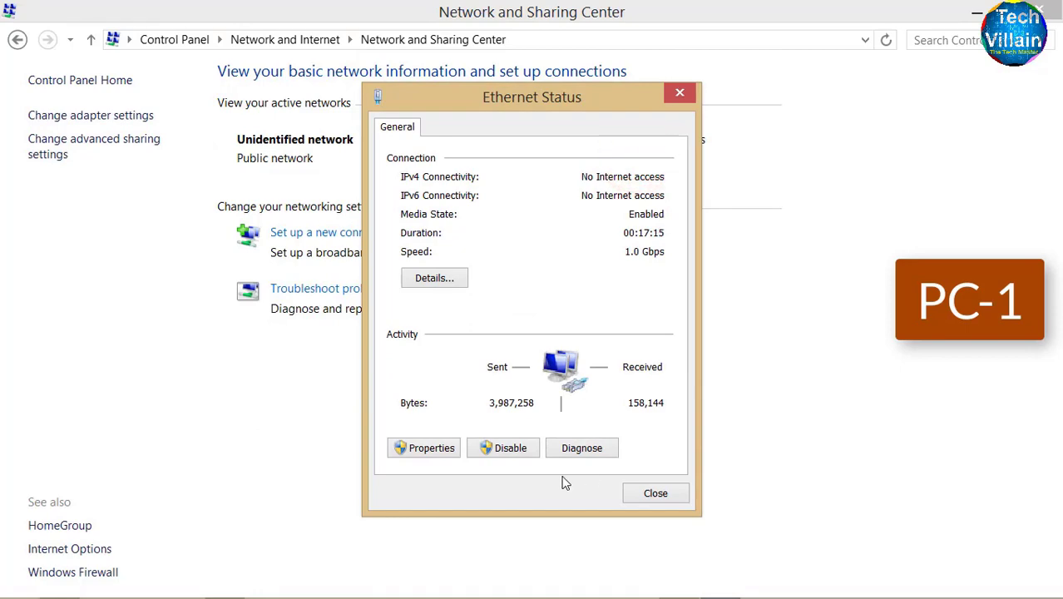
{"action": "left_click", "coordinate": [443, 453]}
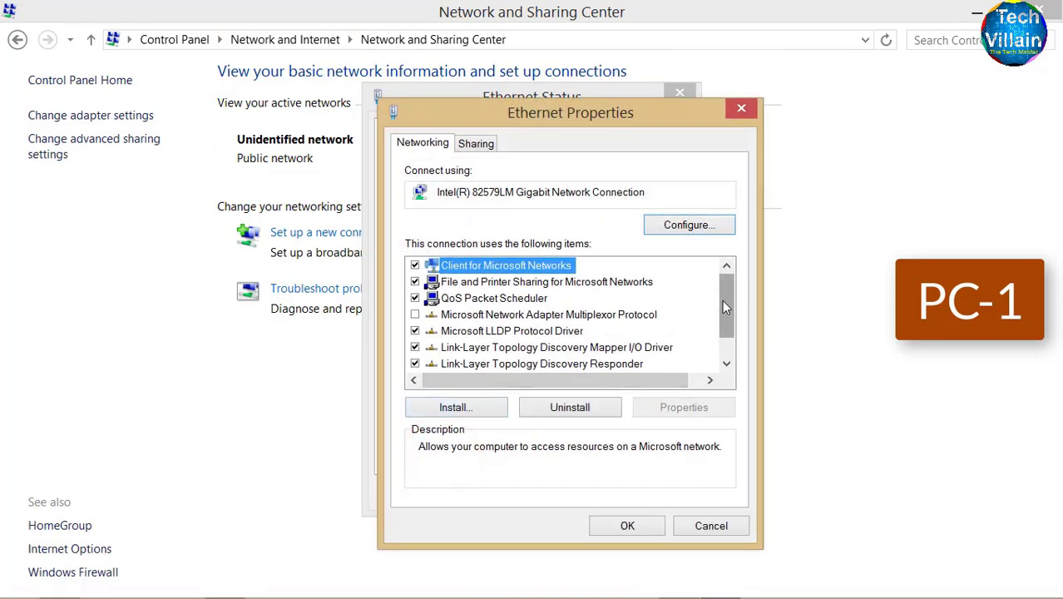
{"action": "left_click_drag", "start_coordinate": [724, 307], "coordinate": [723, 326]}
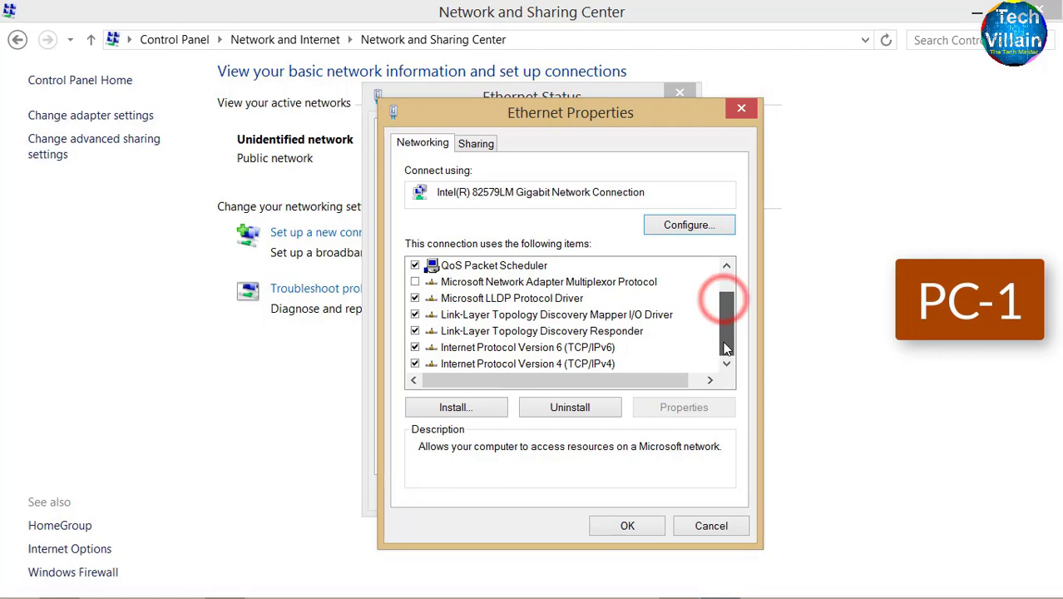
{"action": "double_click", "coordinate": [528, 364]}
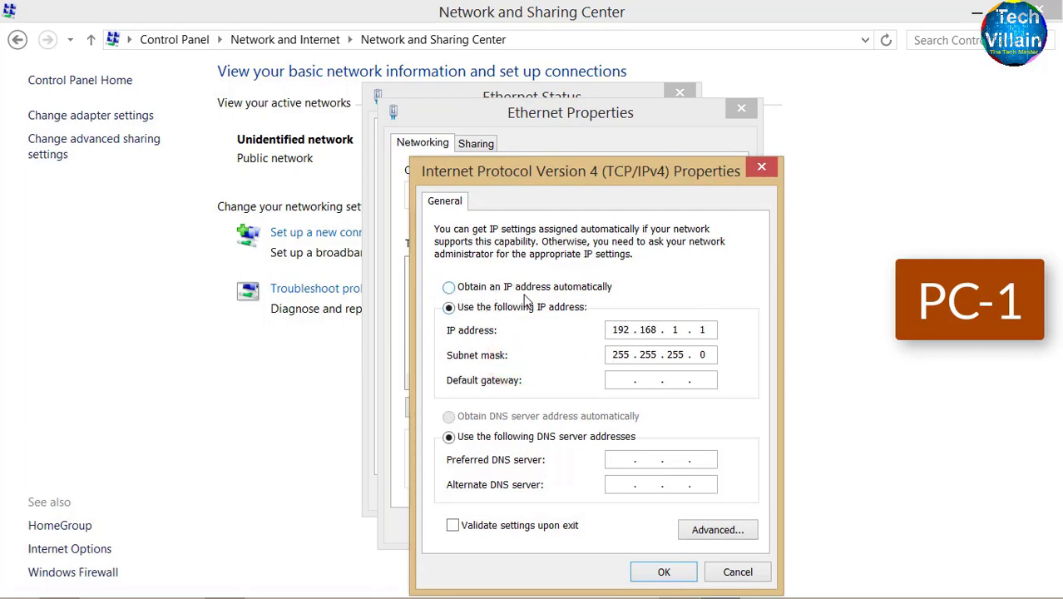
Set IPv4 to obtain the IP address and DNS server address automatically, and close the Ethernet dialogs
{"action": "left_click", "coordinate": [449, 288]}
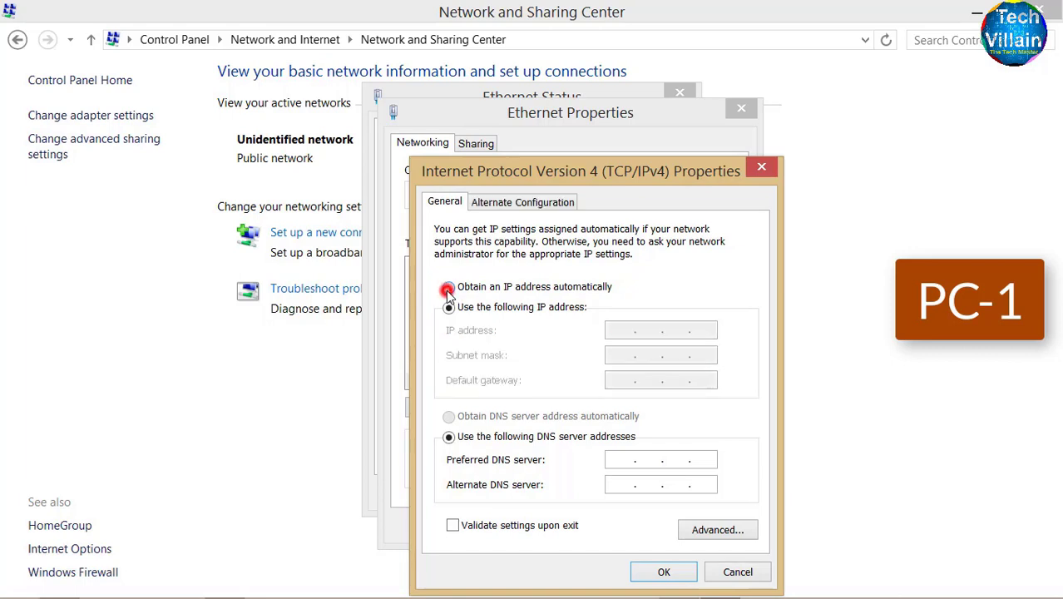
{"action": "left_click", "coordinate": [468, 420]}
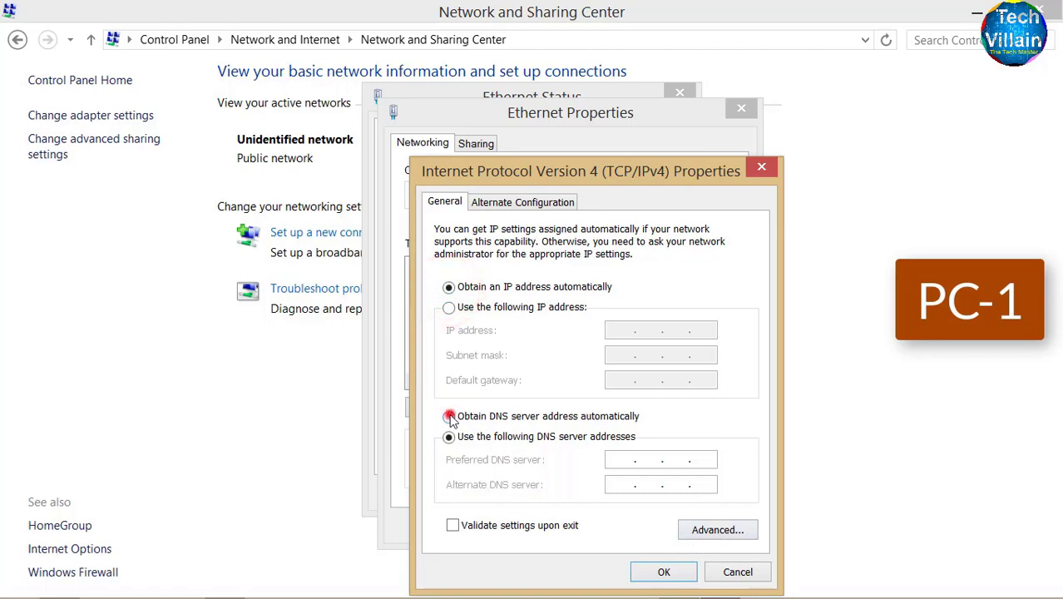
{"action": "left_click", "coordinate": [661, 572]}
{"action": "left_click", "coordinate": [631, 526]}
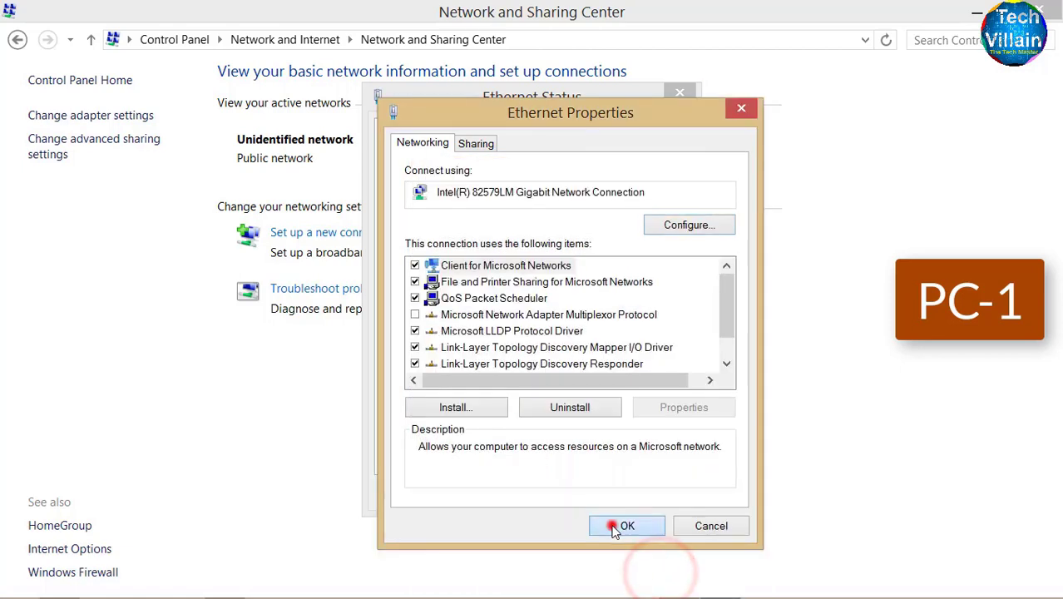
{"action": "left_click", "coordinate": [653, 559]}
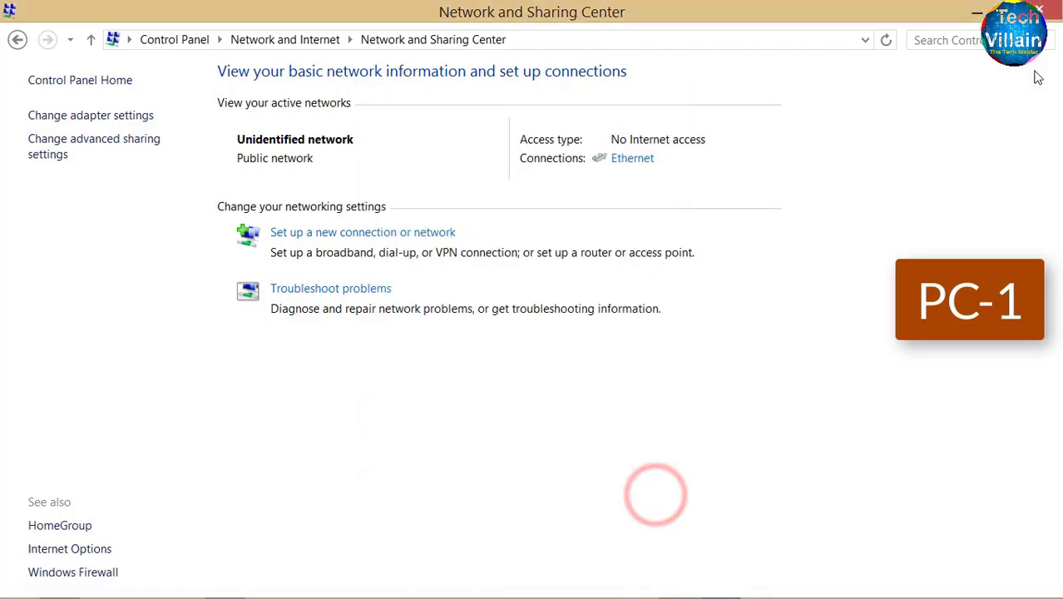